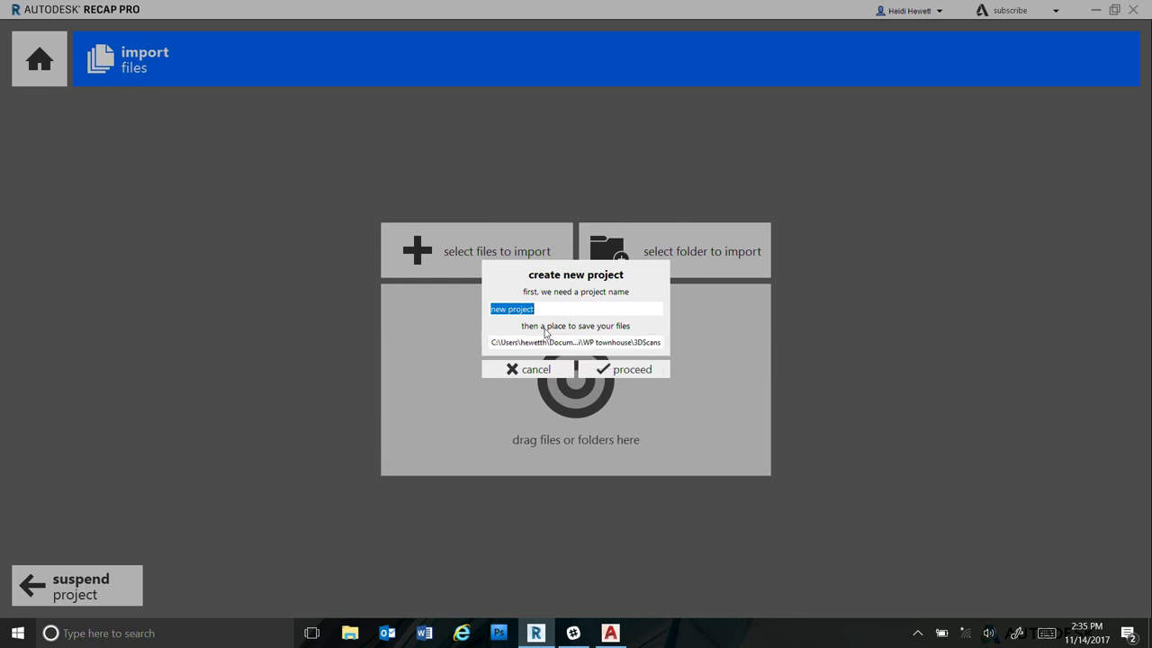
# Create a scan project named "new project" in the 3DScans folder and suspend it without importing any scans.
pyautogui.click(623, 369)
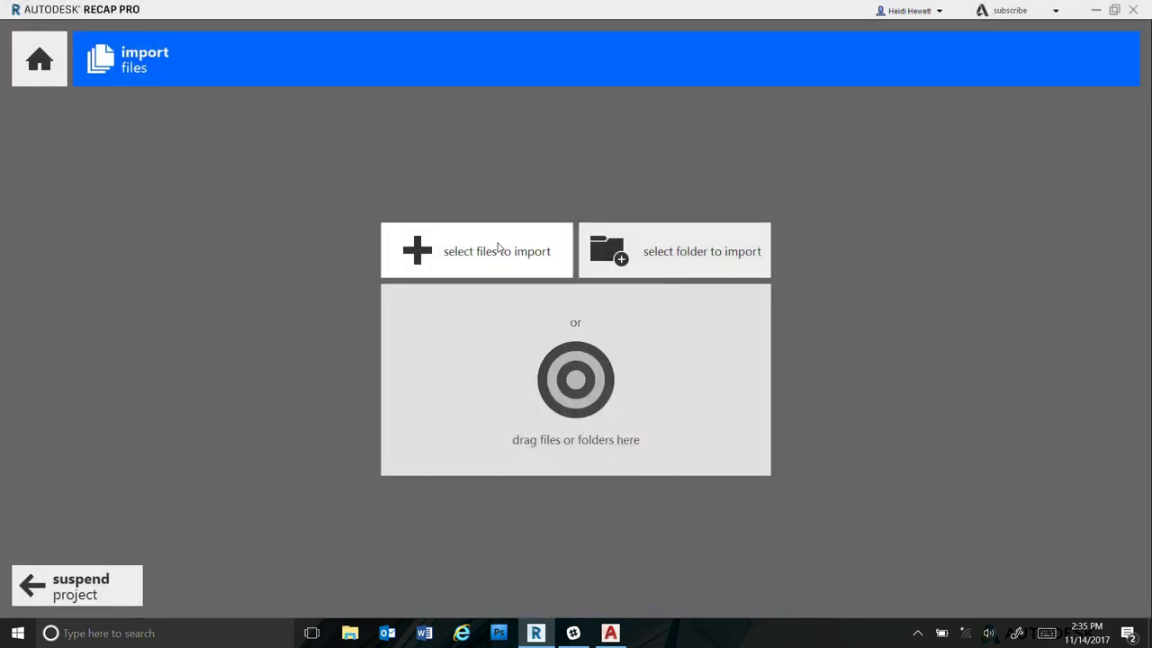
pyautogui.click(660, 252)
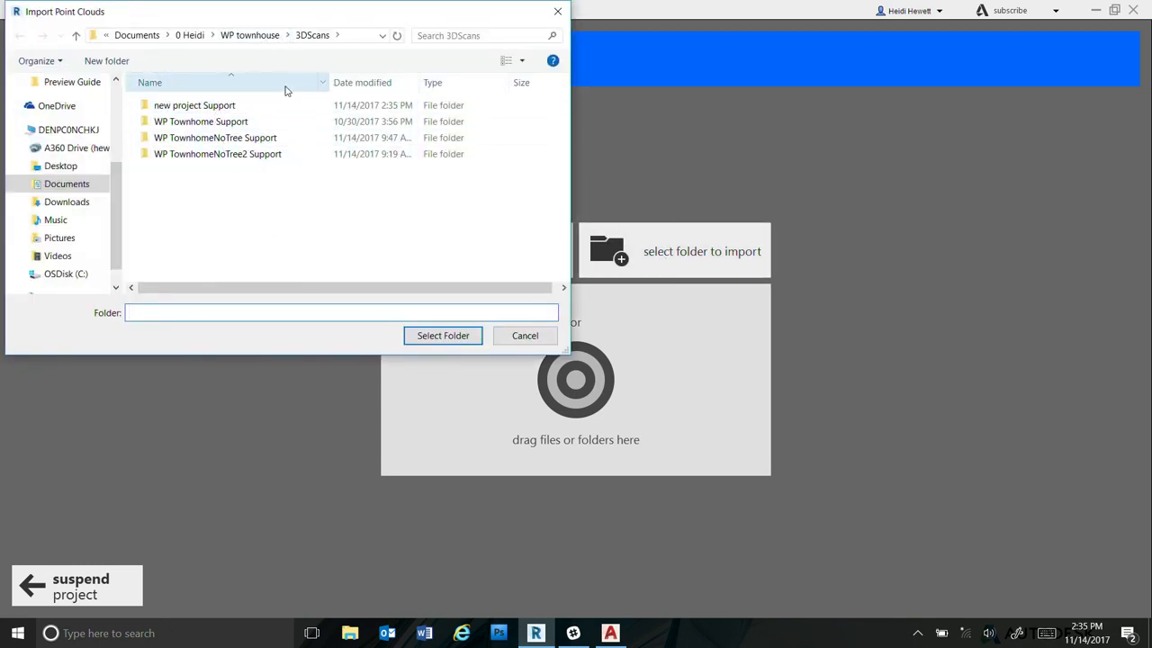
pyautogui.click(252, 36)
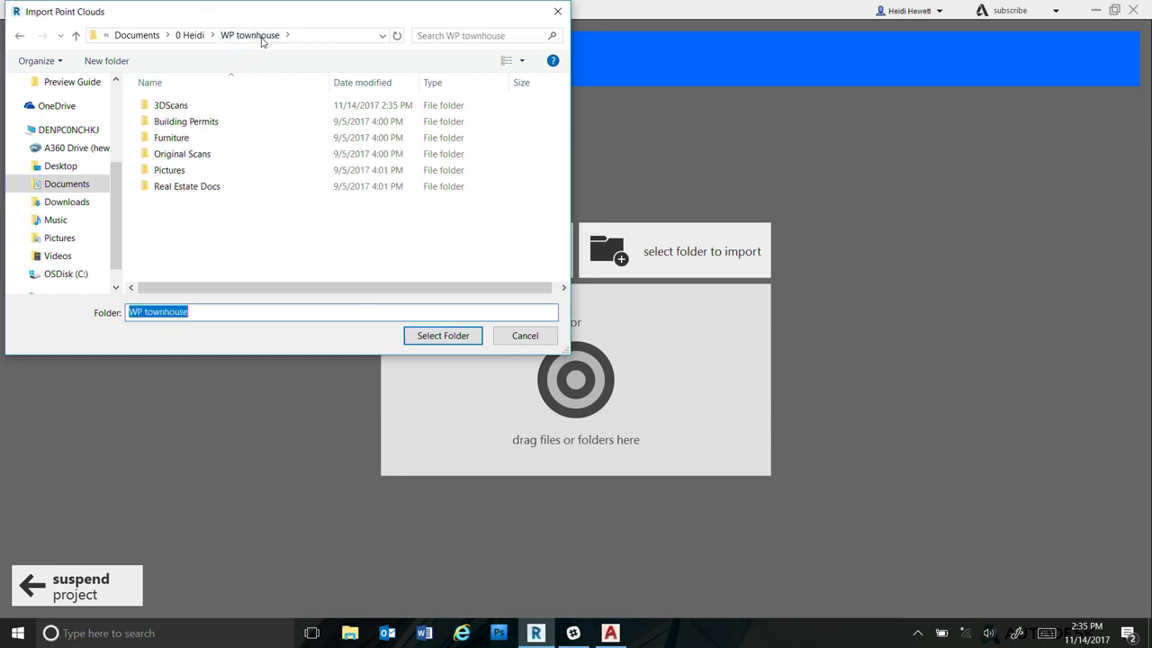
pyautogui.doubleClick(192, 106)
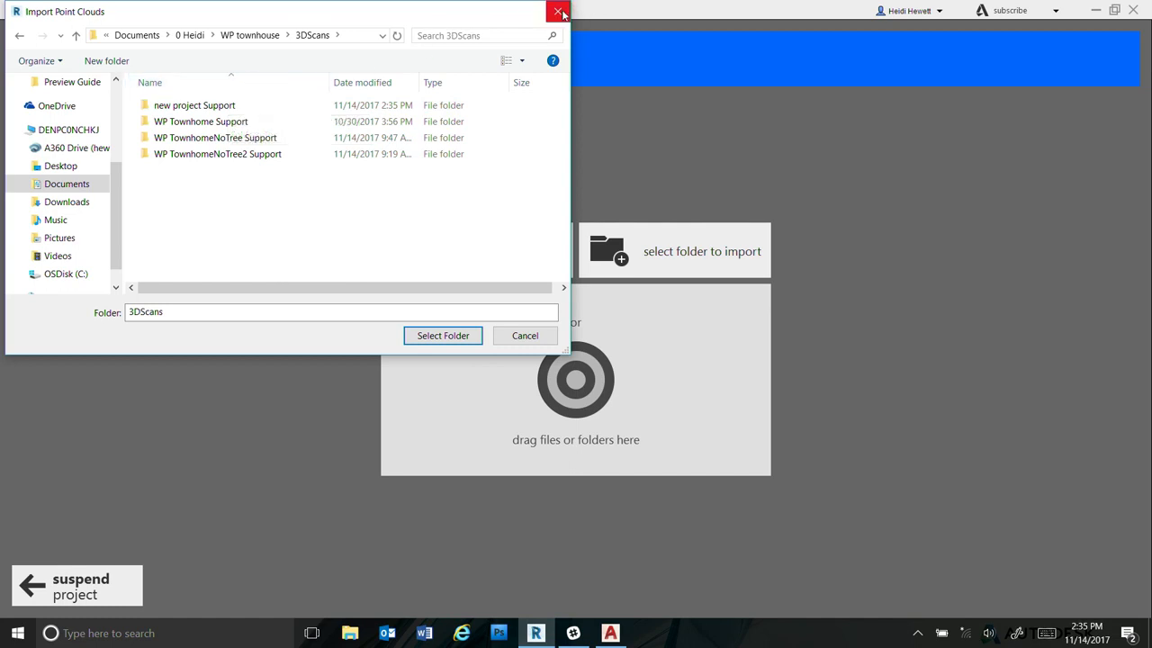
pyautogui.click(524, 335)
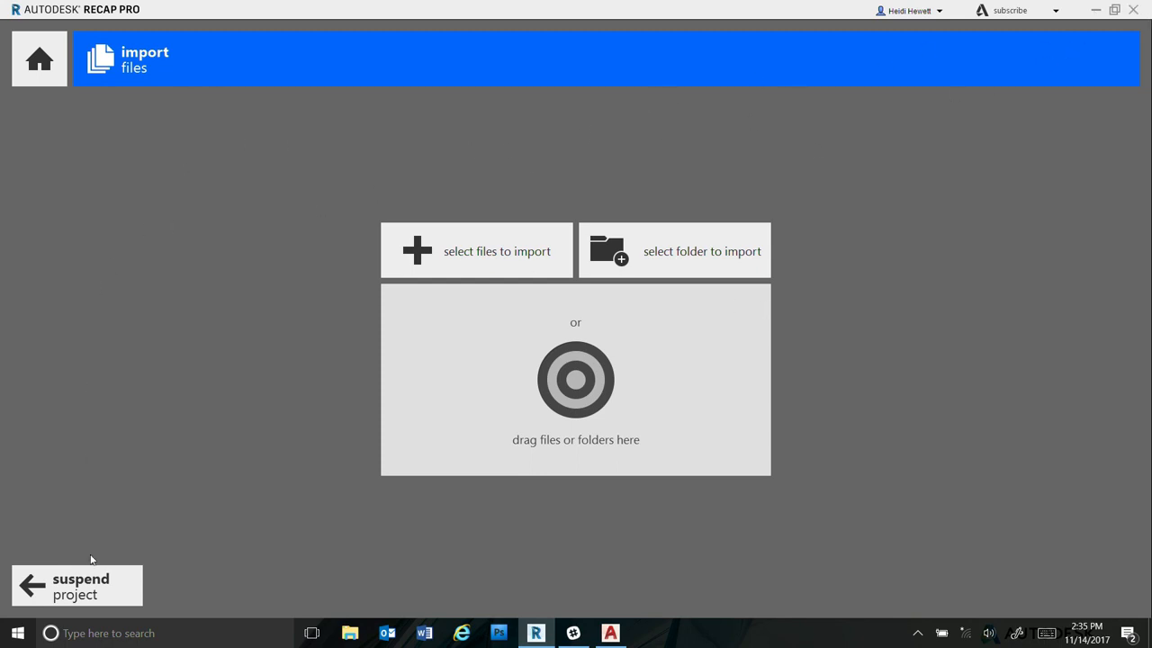
pyautogui.click(81, 585)
pyautogui.click(625, 327)
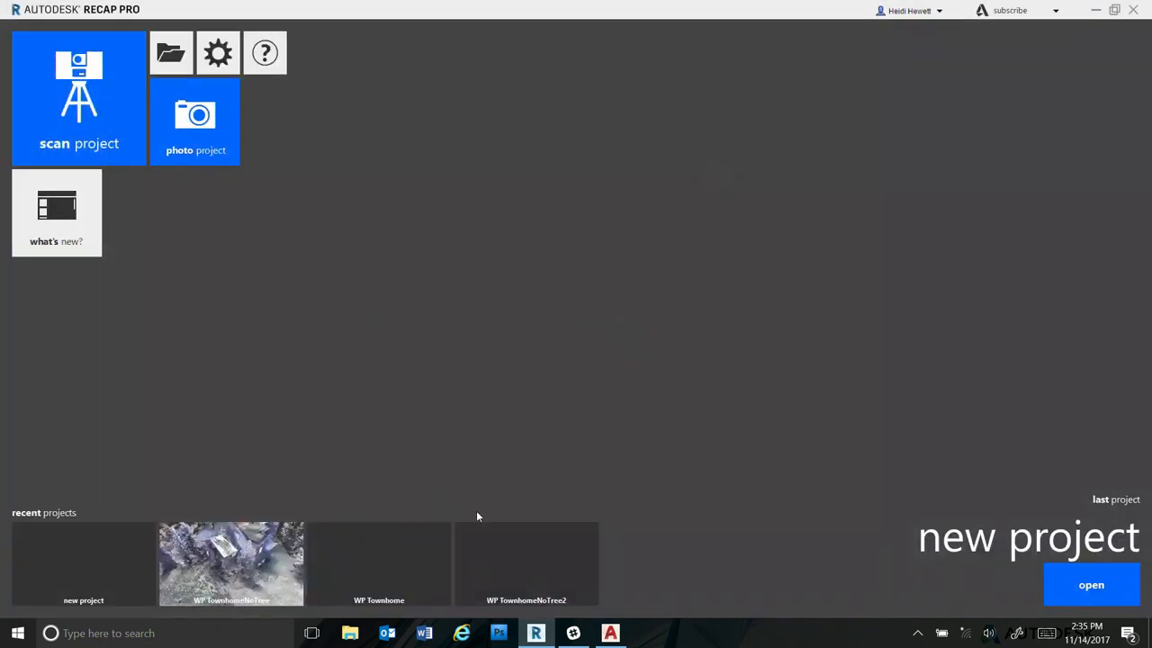
# Browse the WP townhouse and 3DScans folders for existing ReCap project files to open.
pyautogui.click(161, 50)
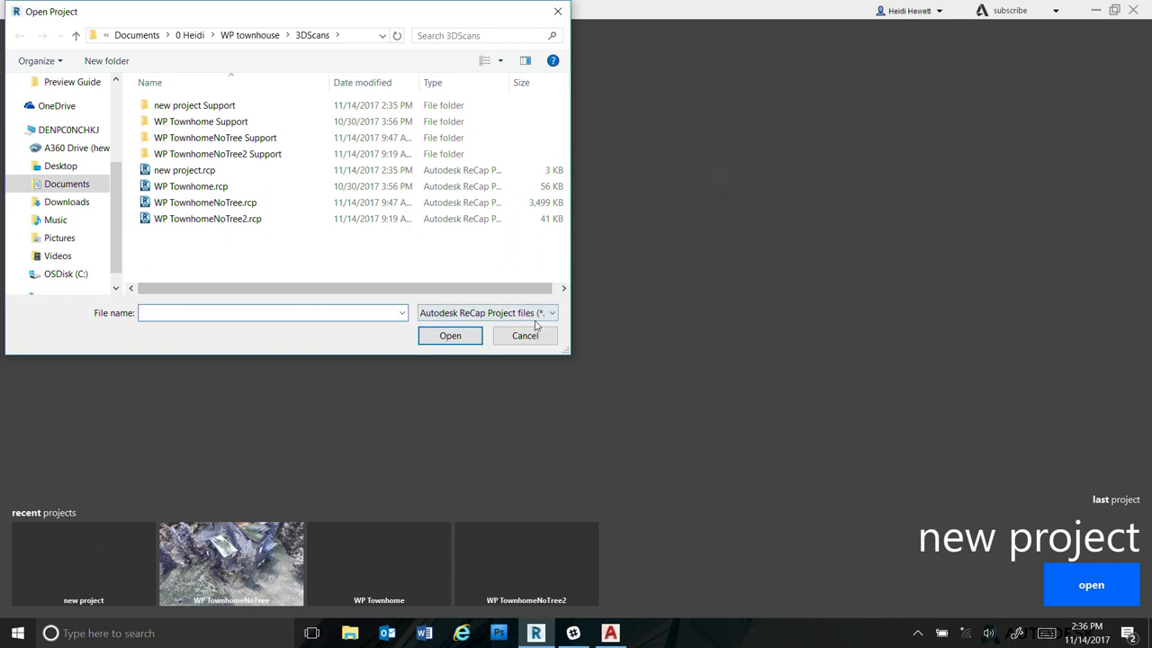
pyautogui.click(259, 36)
pyautogui.click(527, 336)
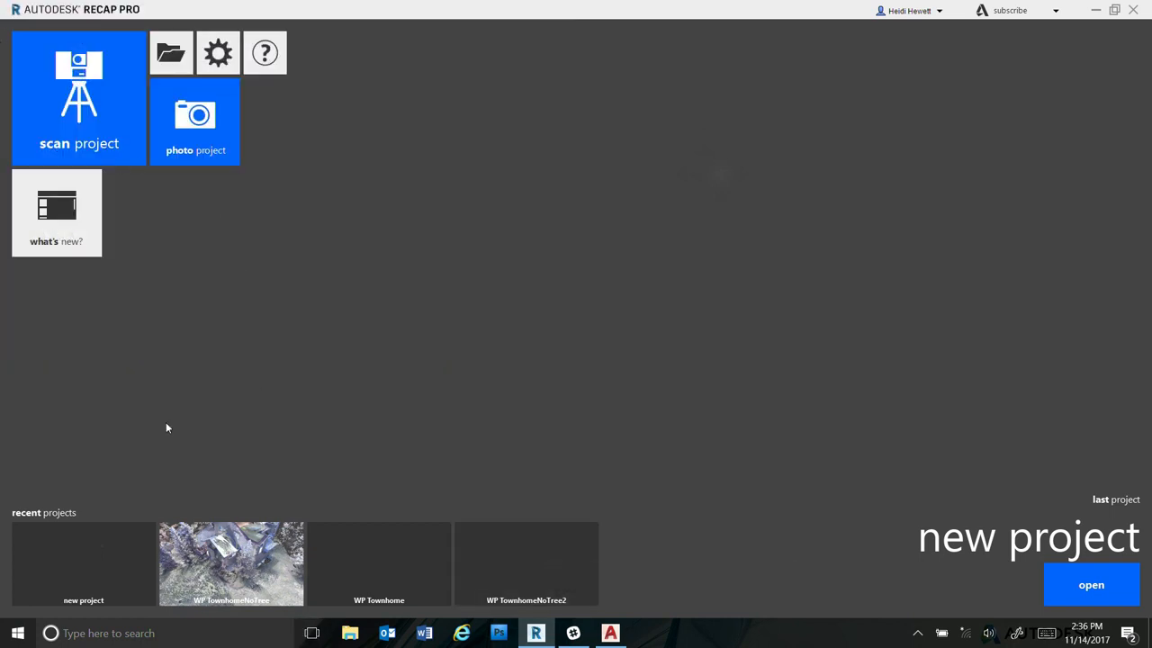
pyautogui.click(171, 53)
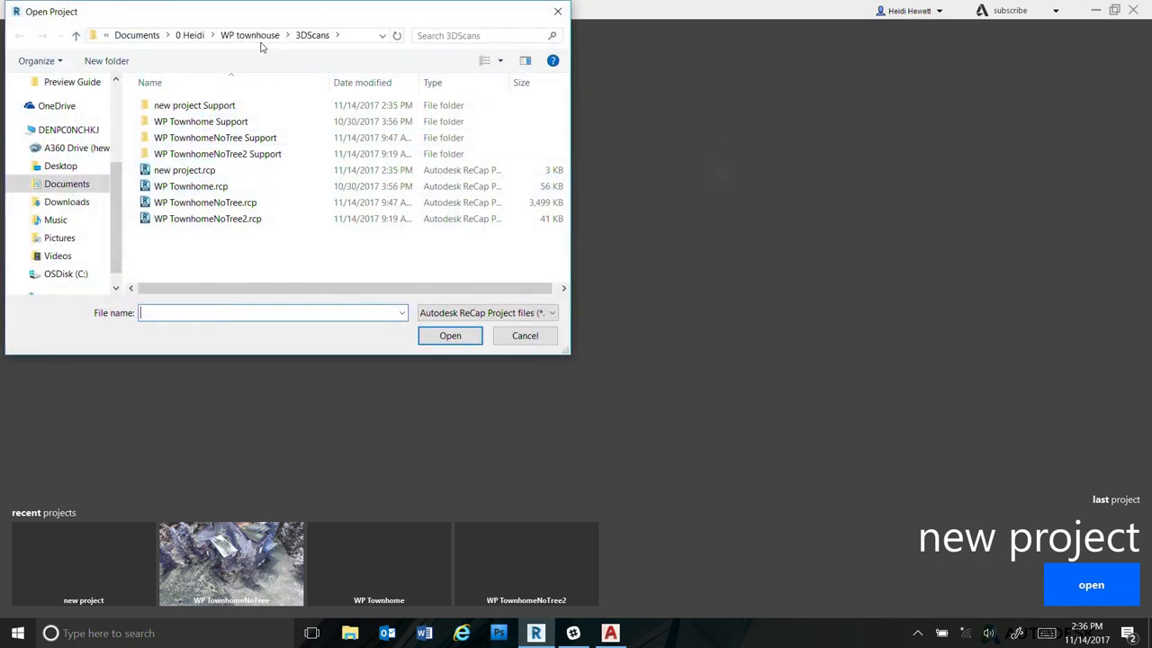
pyautogui.click(189, 35)
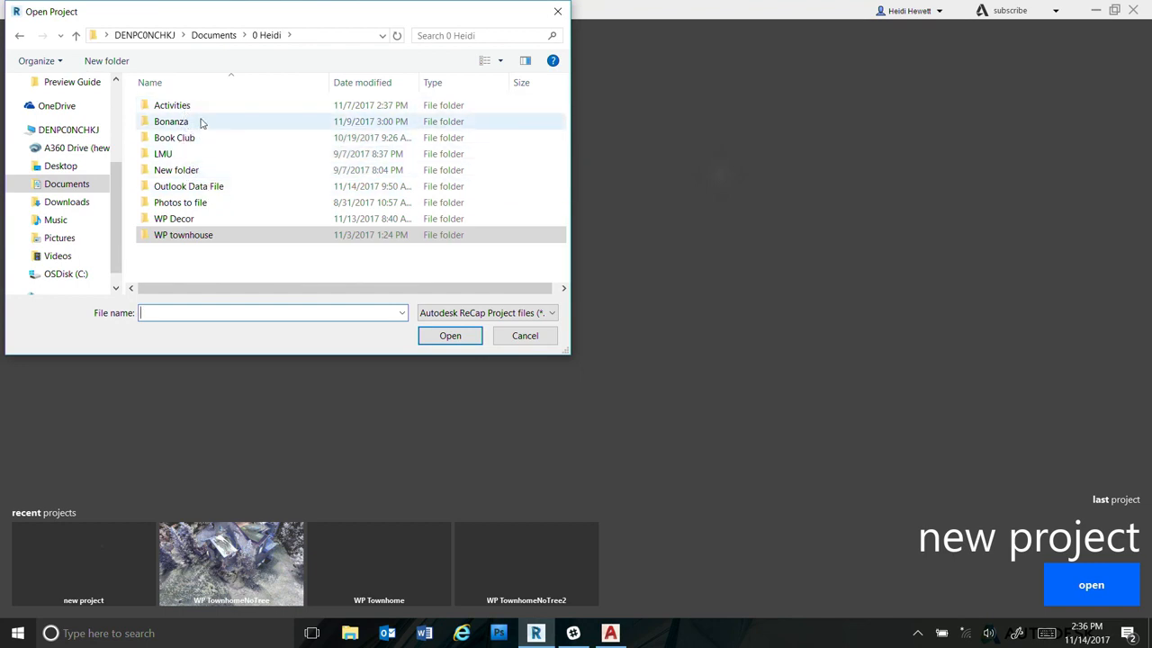
pyautogui.doubleClick(194, 237)
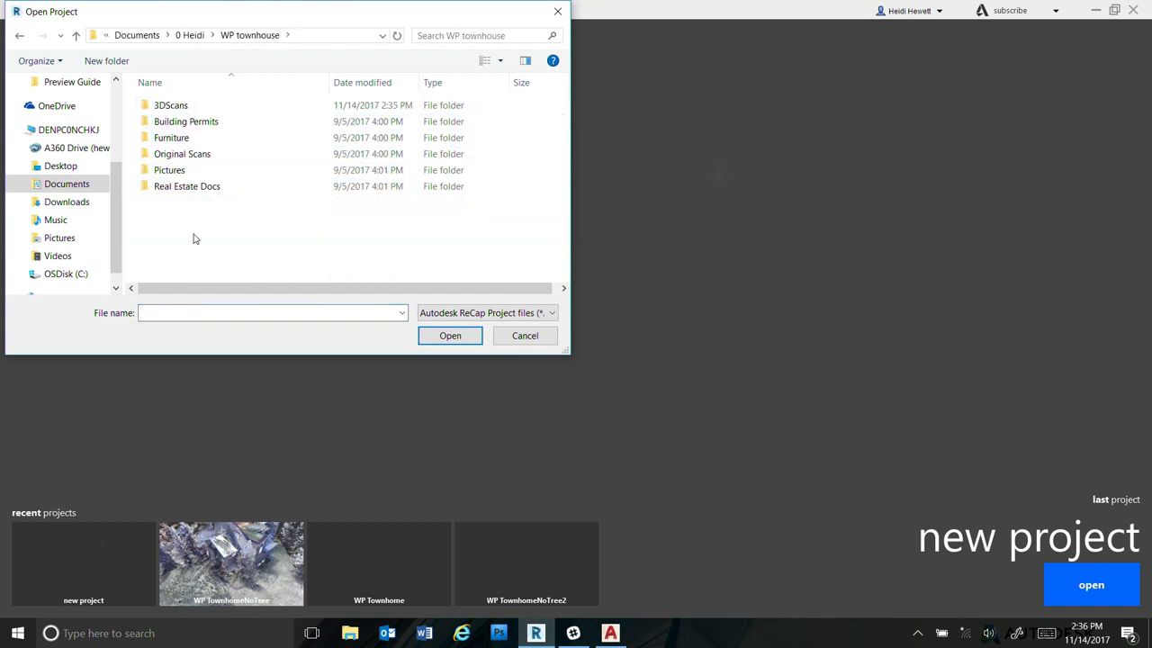
pyautogui.click(197, 107)
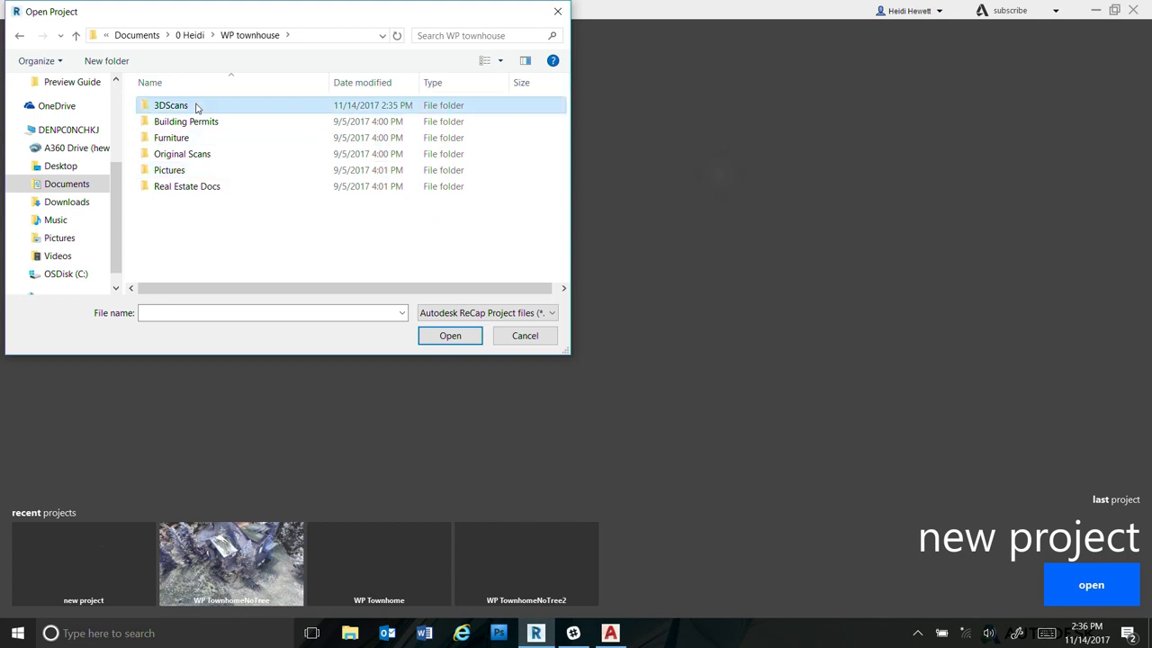
pyautogui.doubleClick(197, 107)
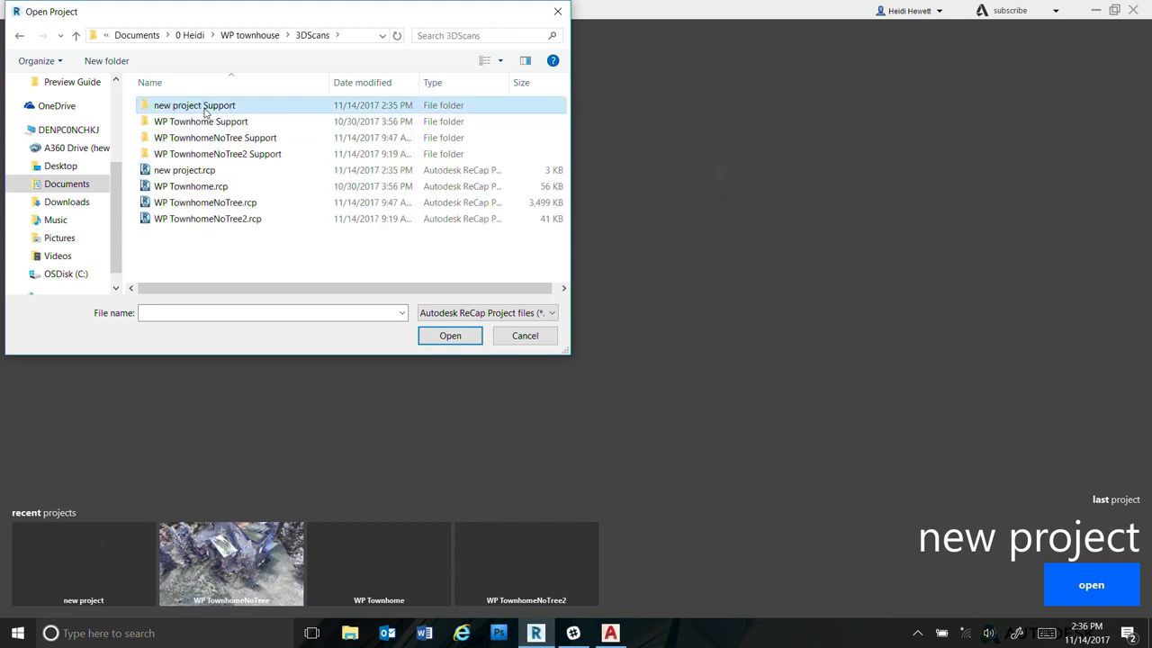
pyautogui.click(531, 336)
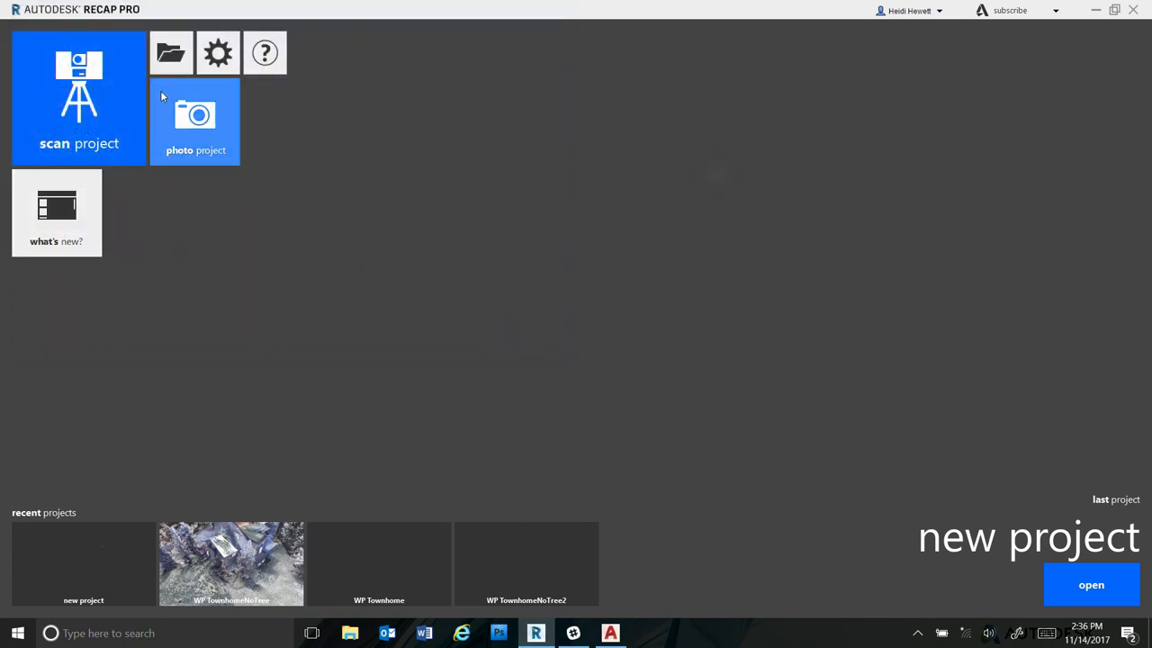
pyautogui.click(171, 54)
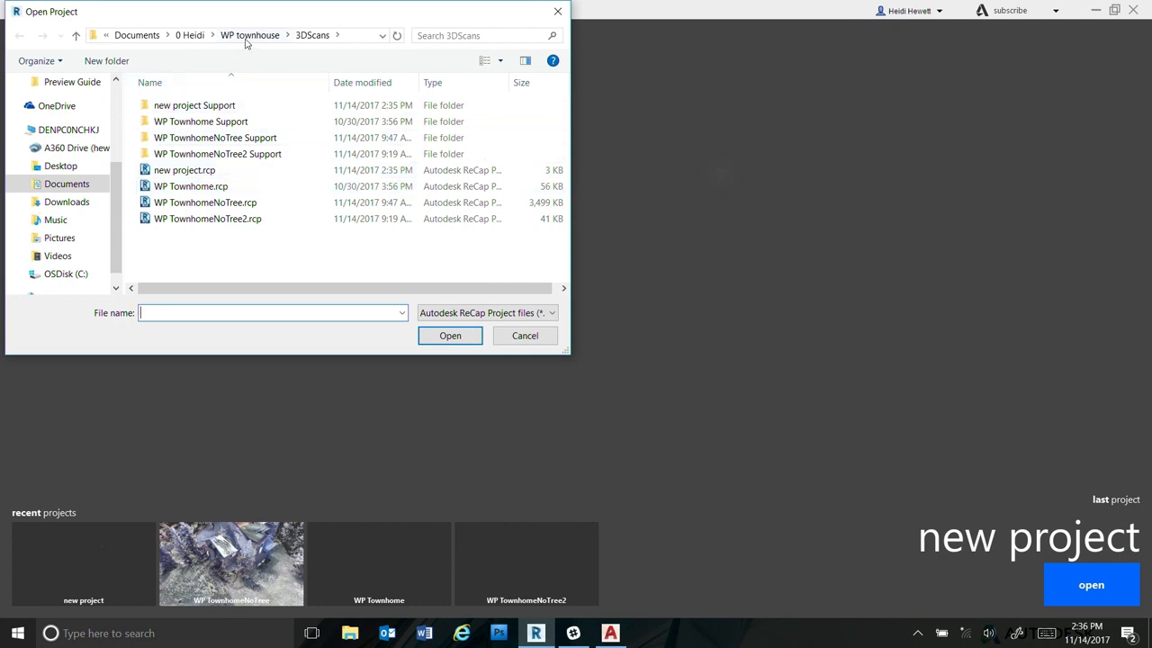
pyautogui.click(192, 36)
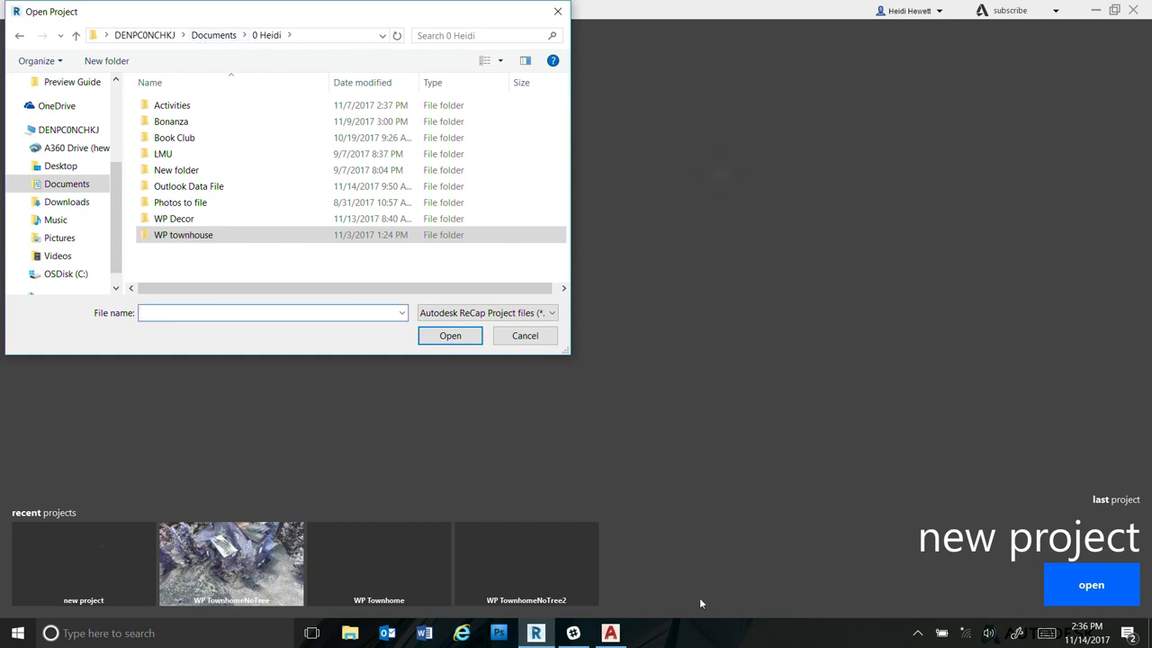
pyautogui.click(292, 239)
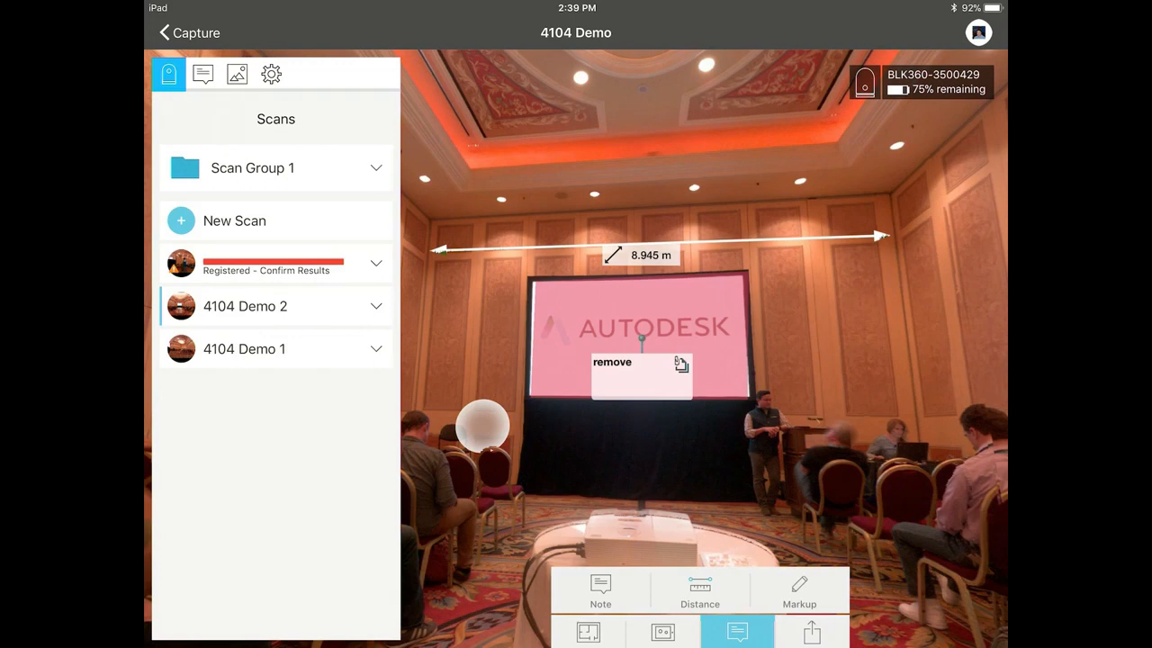
# Review the registration results of the newest scan in the 4104 Demo project and merge the scan.
pyautogui.click(273, 263)
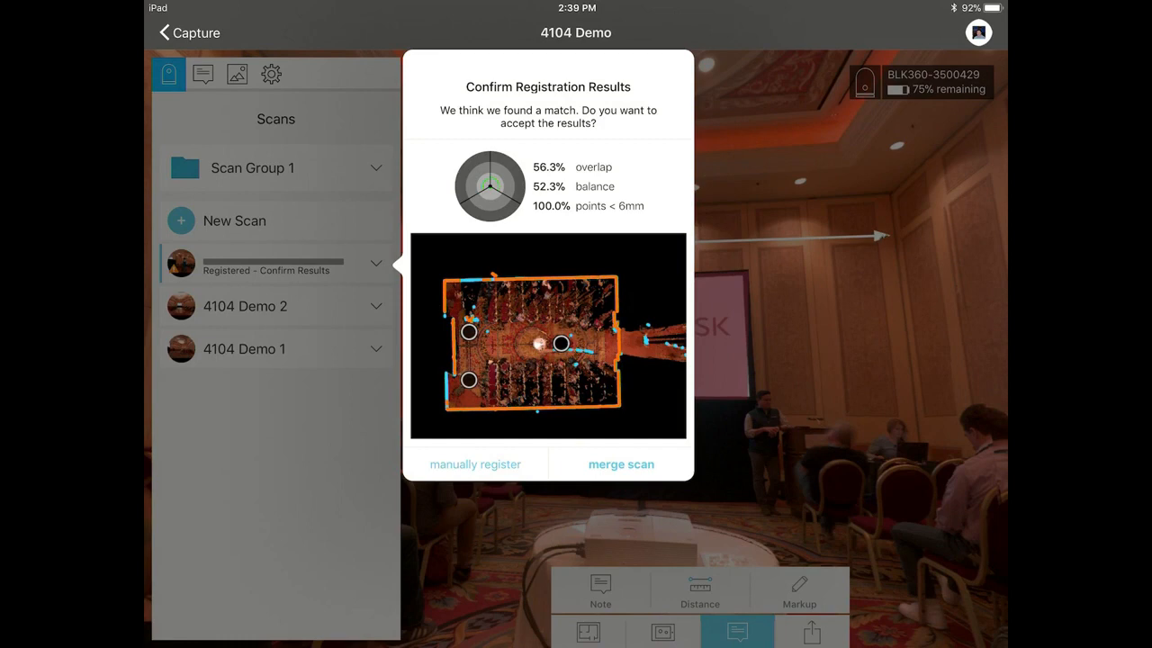
pyautogui.click(475, 465)
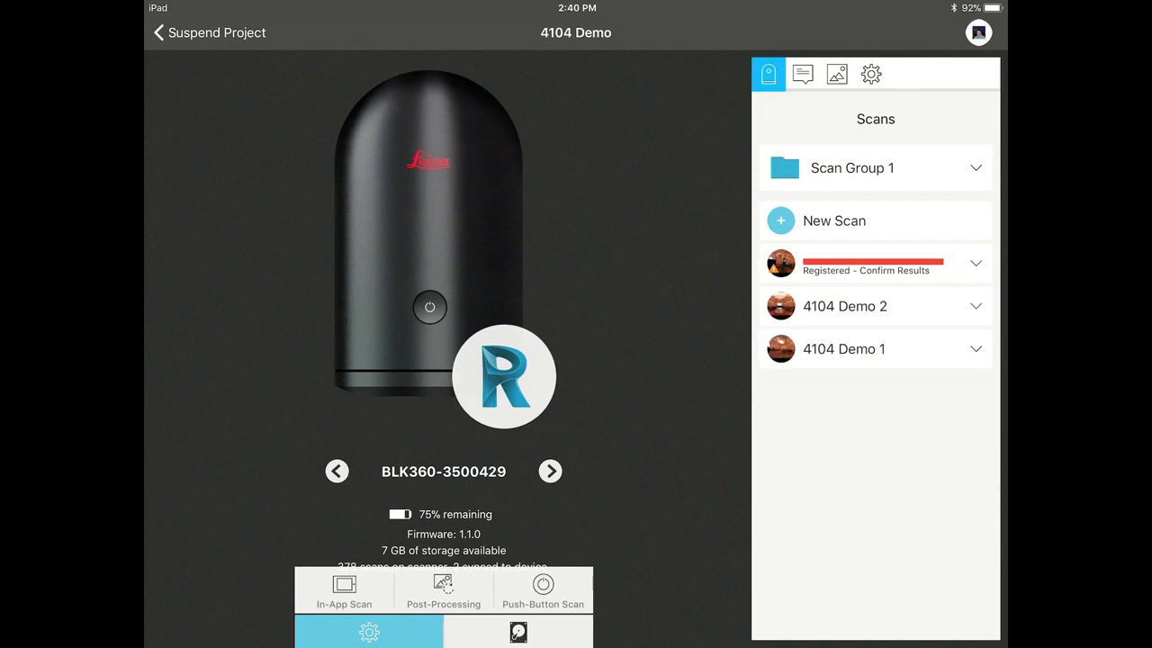
pyautogui.click(873, 264)
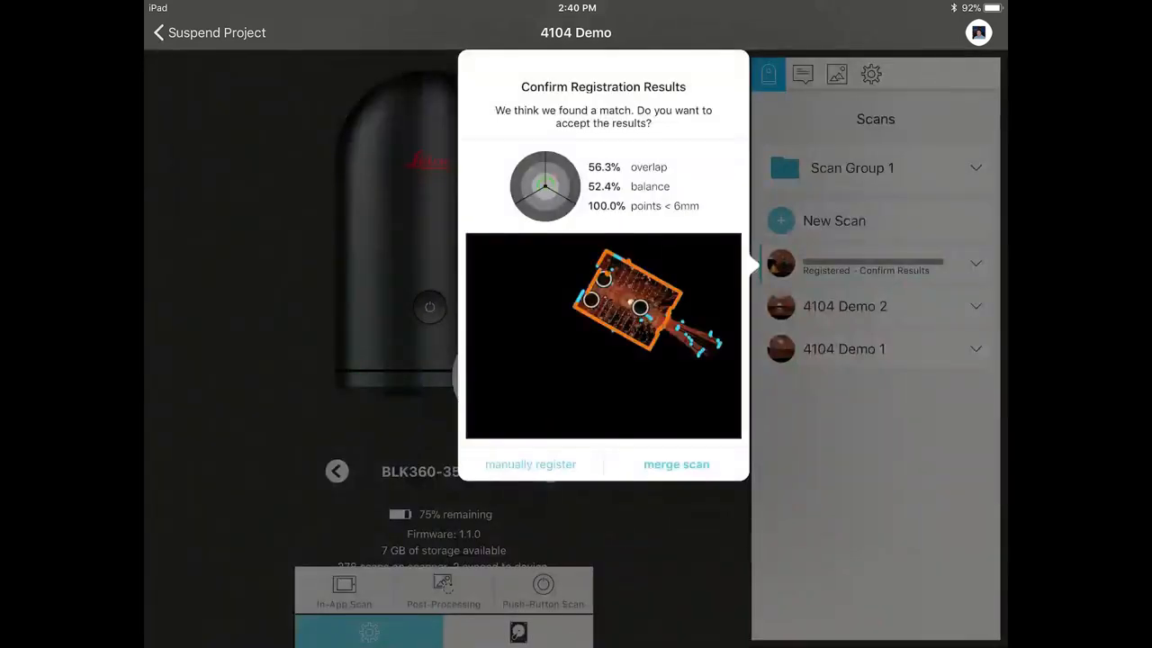
pyautogui.click(677, 466)
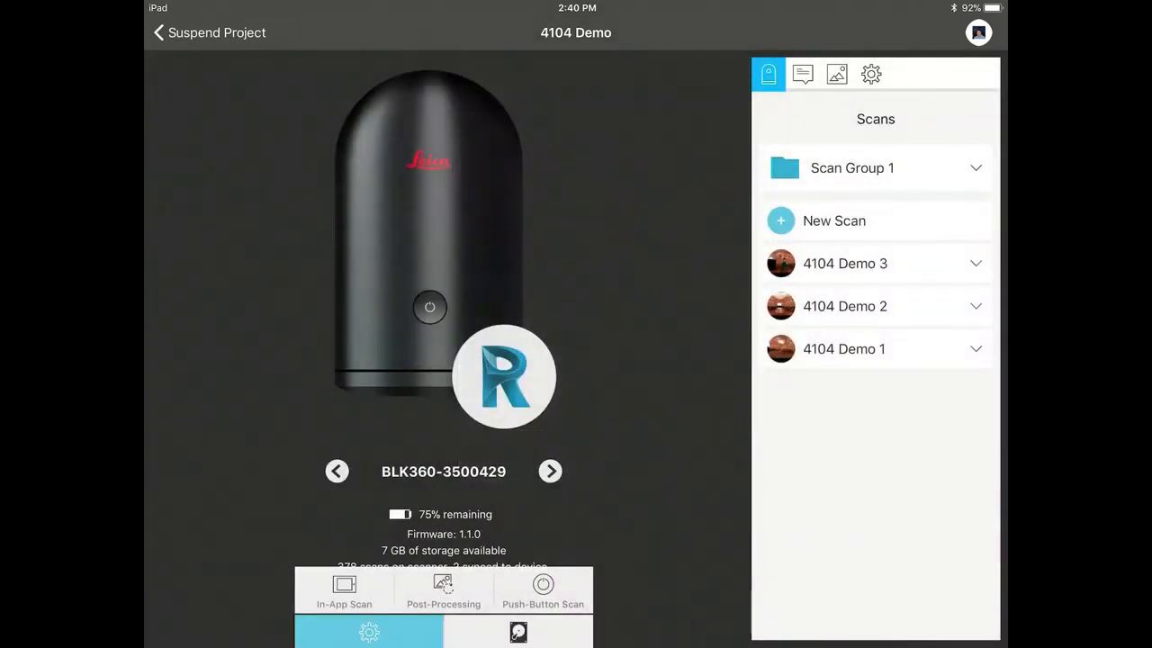
# Open the 4104 Demo 3 scan and examine the merged room in Map View.
pyautogui.click(845, 264)
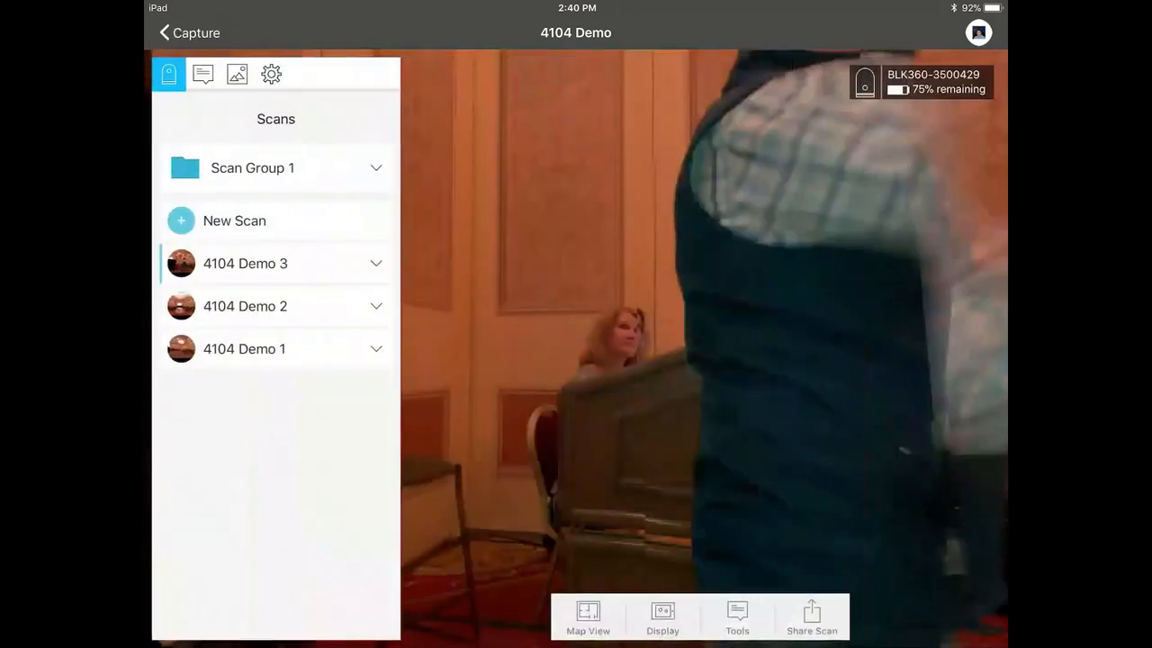
pyautogui.click(588, 618)
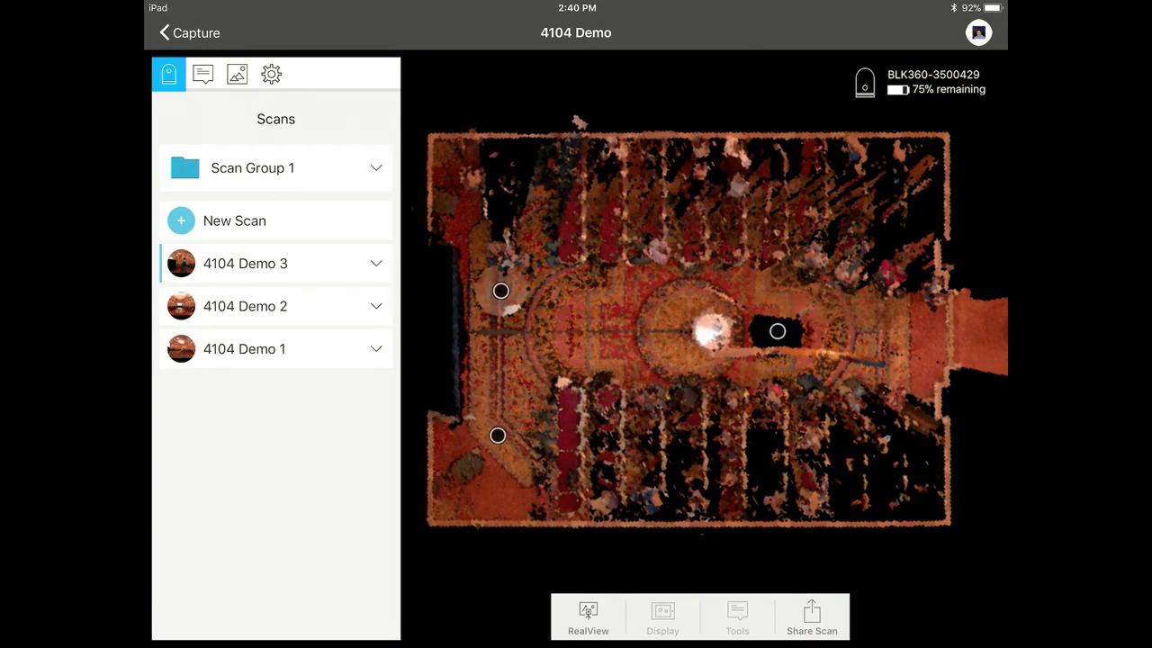
pyautogui.scroll(6, 743, 319)
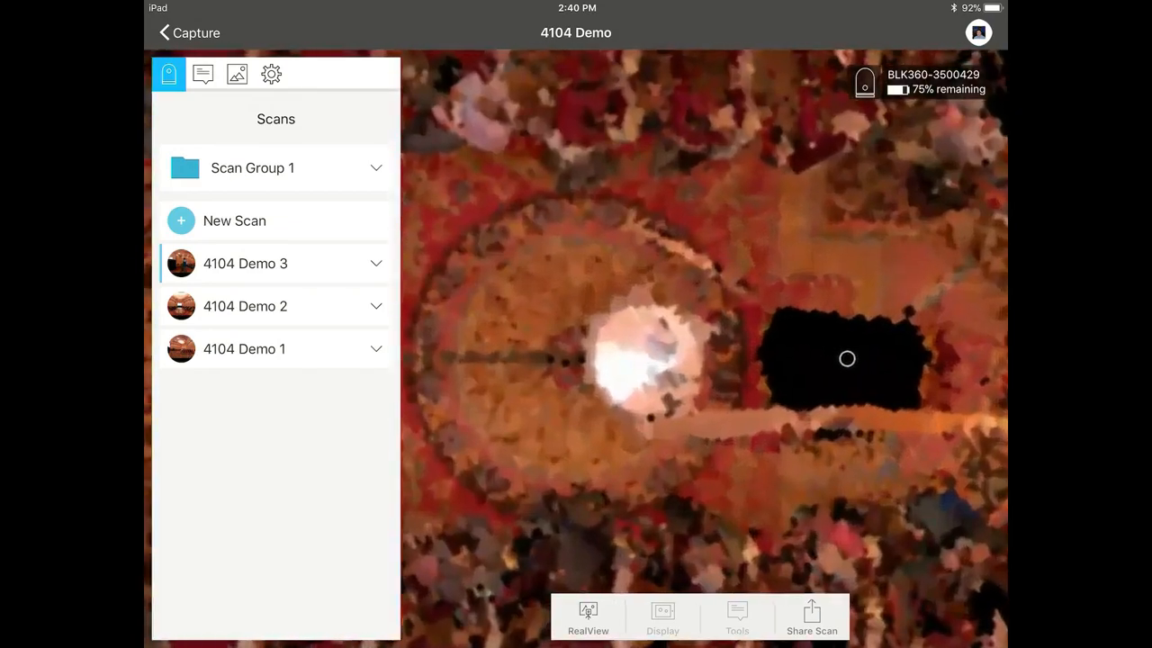
pyautogui.scroll(-3, 630, 351)
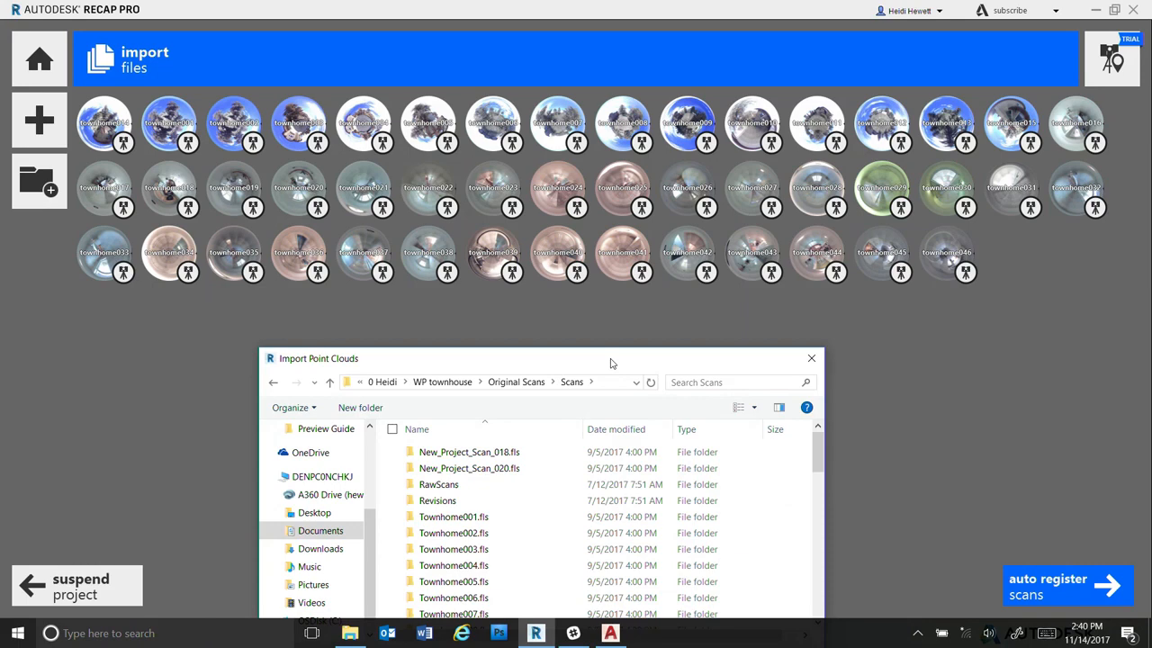
# Examine the Scans folder inside Original Scans for townhome scan files, and close the import dialog without adding any.
pyautogui.moveTo(610, 363); pyautogui.dragTo(610, 271)
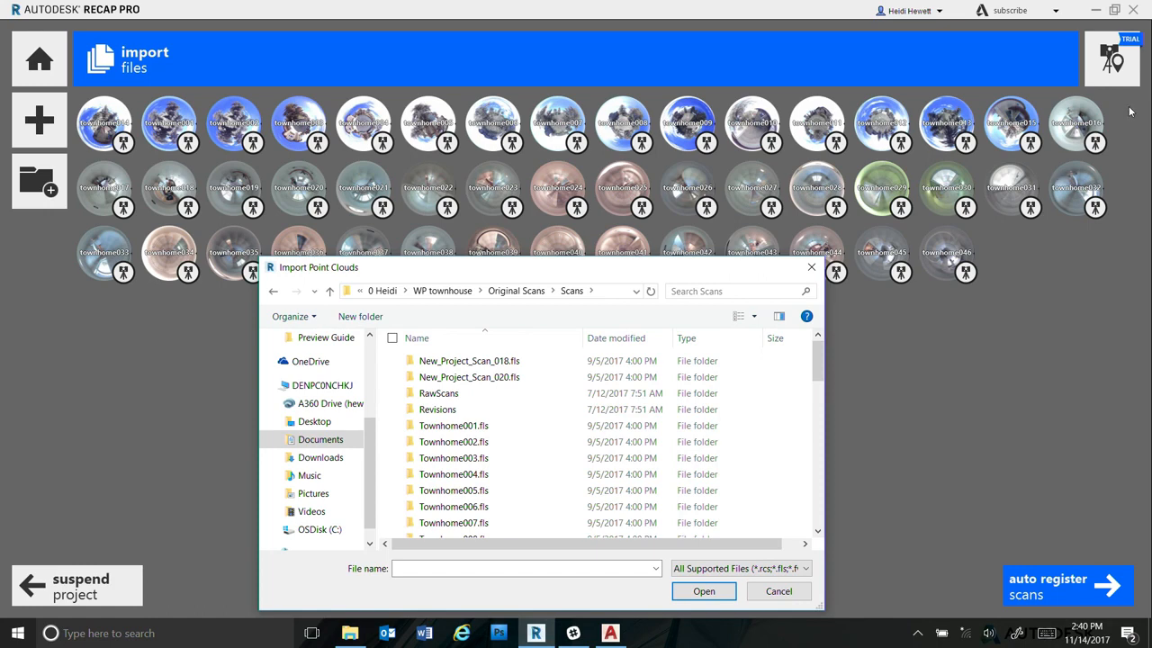
pyautogui.moveTo(496, 274); pyautogui.dragTo(569, 500)
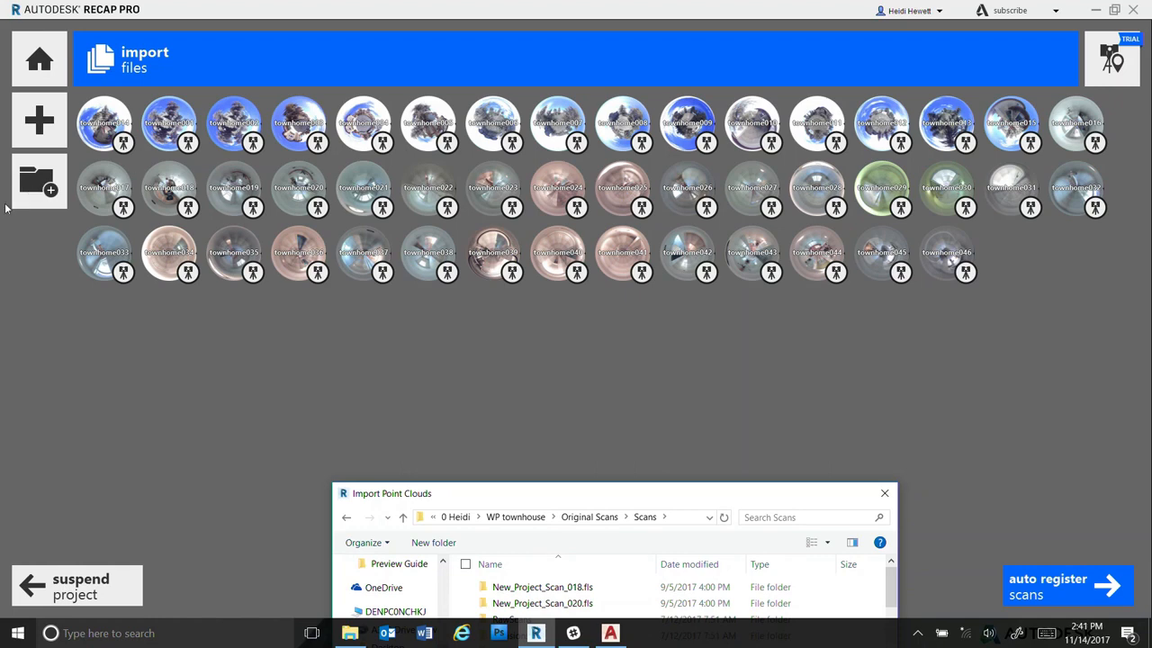
pyautogui.moveTo(492, 496); pyautogui.dragTo(396, 138)
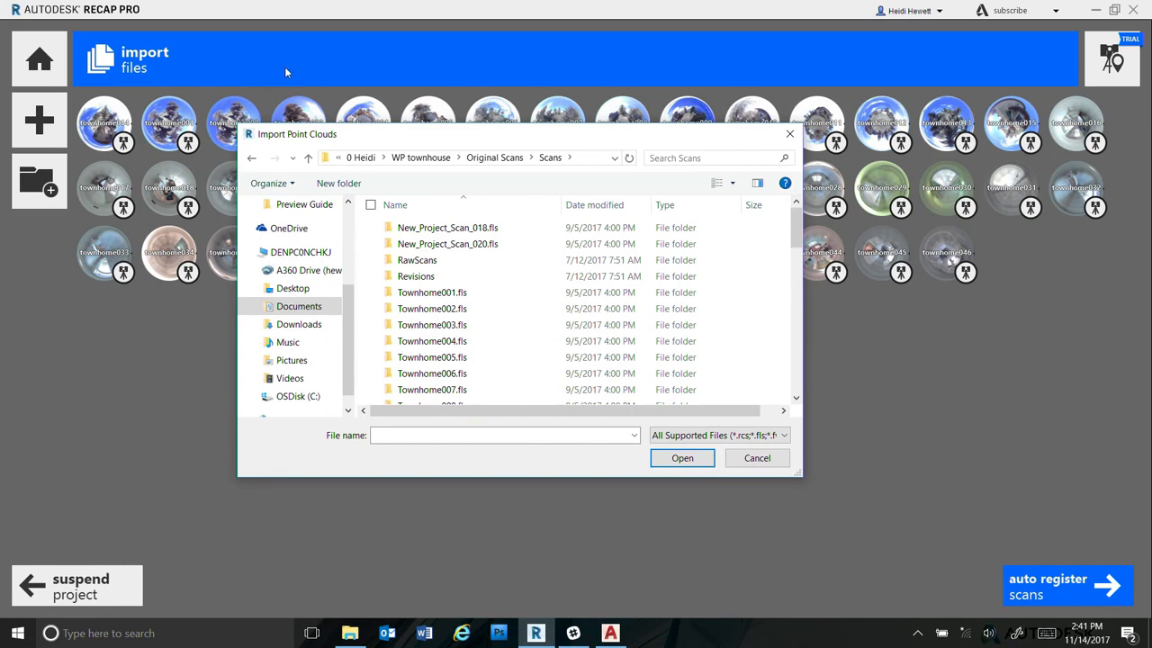
pyautogui.moveTo(343, 138); pyautogui.dragTo(366, 324)
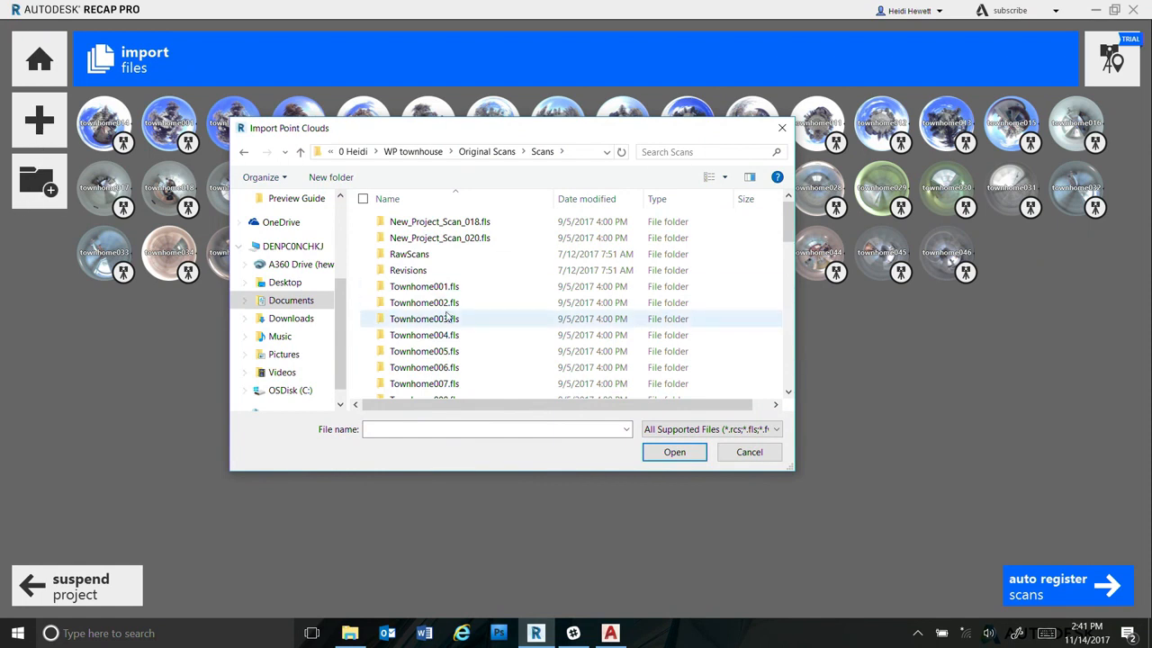
pyautogui.moveTo(515, 469); pyautogui.dragTo(515, 526)
pyautogui.click(487, 152)
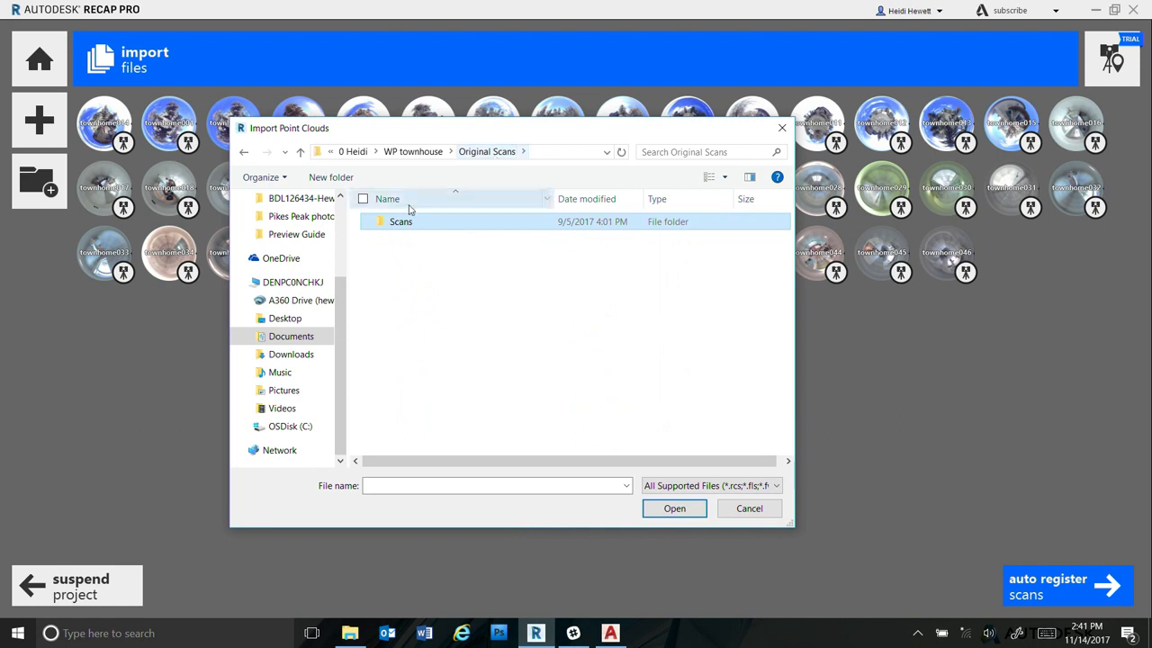
pyautogui.doubleClick(407, 225)
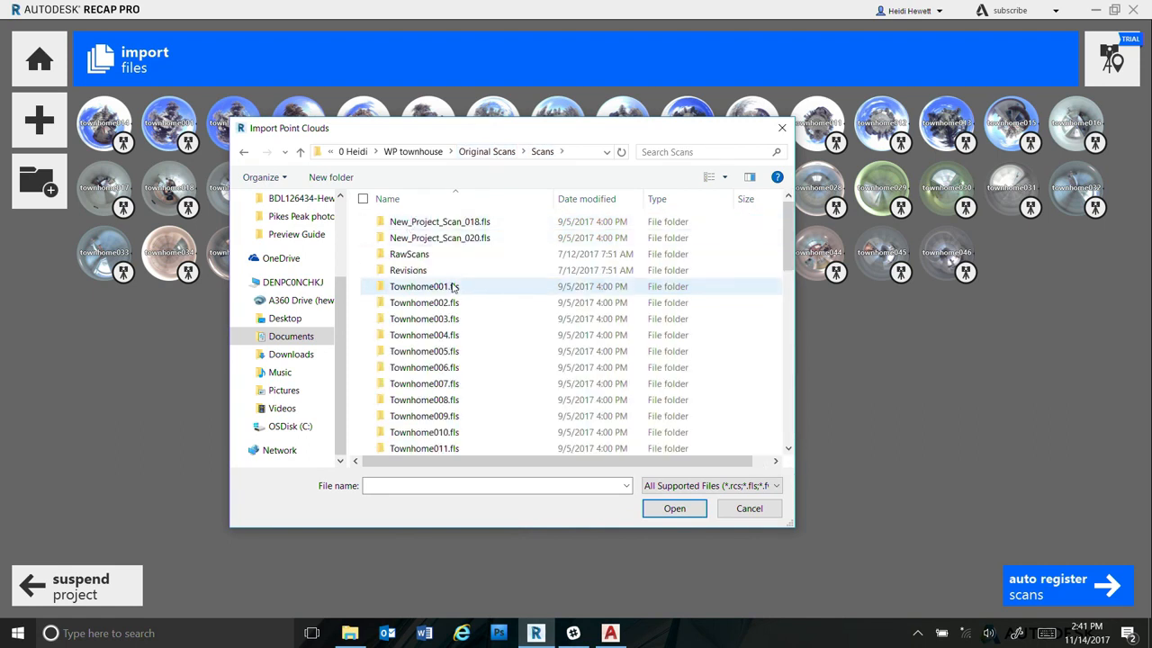
pyautogui.click(747, 510)
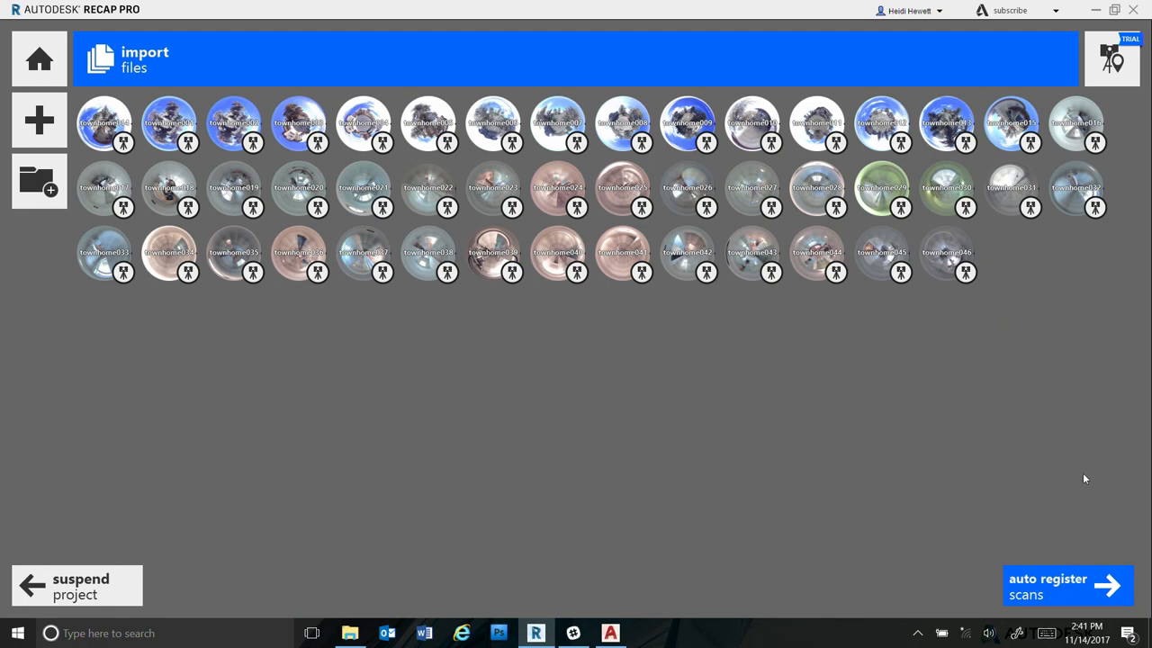
# Start manual registration of the imported townhome scans and open the registration mode options for the first scan.
pyautogui.moveTo(1051, 596)
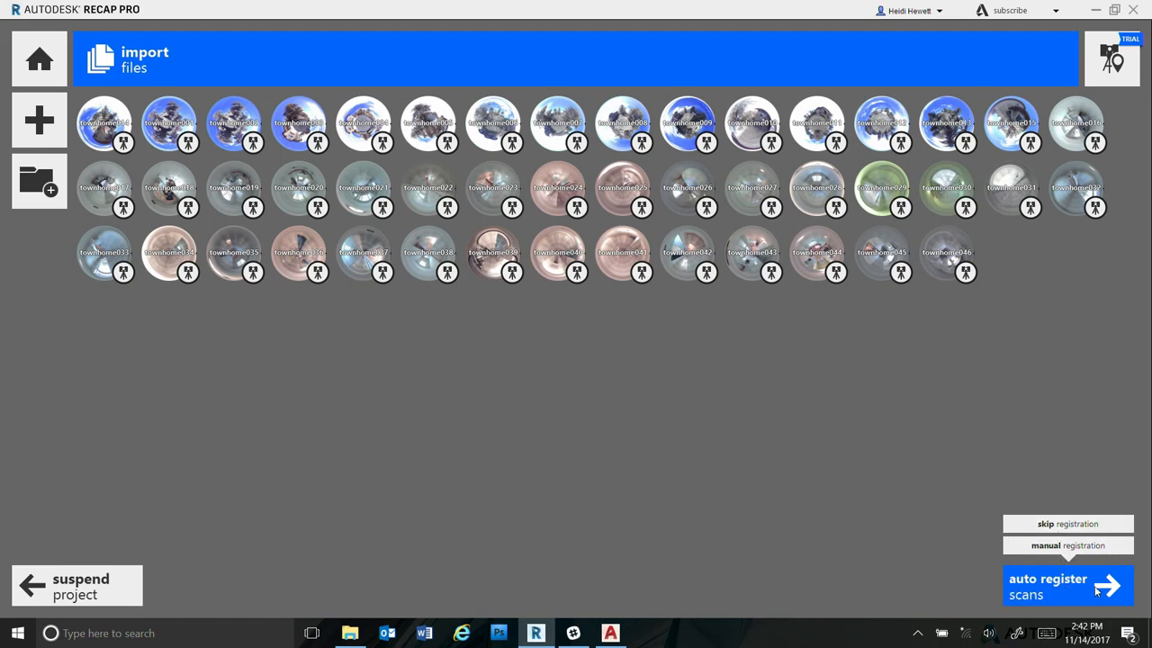
pyautogui.click(1071, 546)
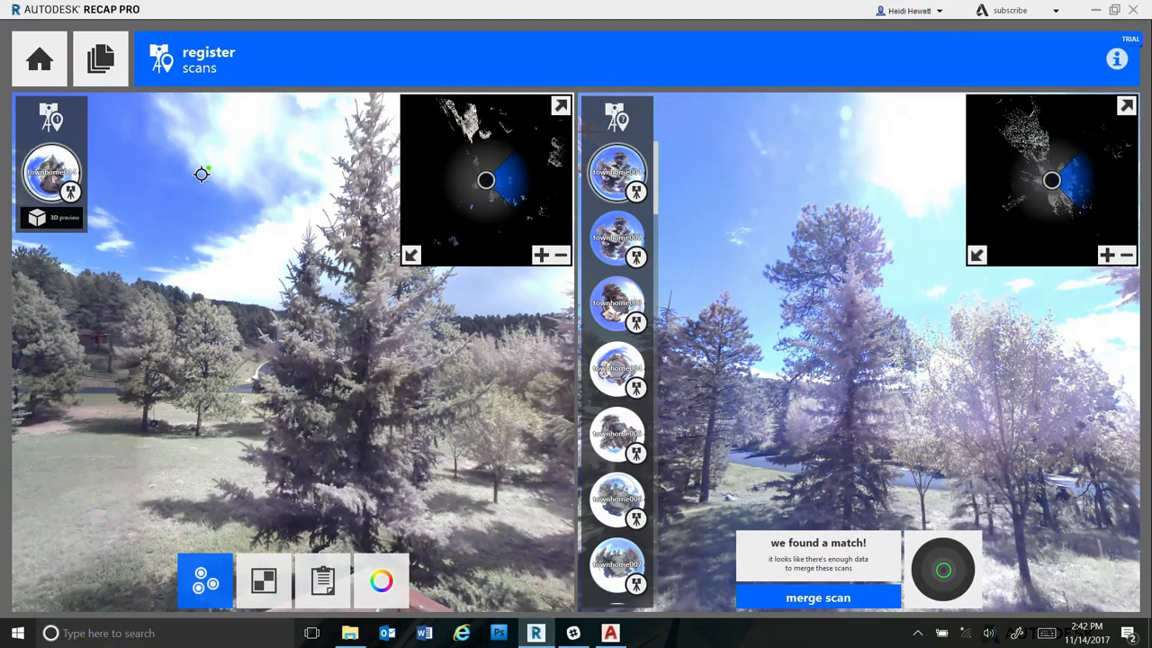
pyautogui.click(51, 117)
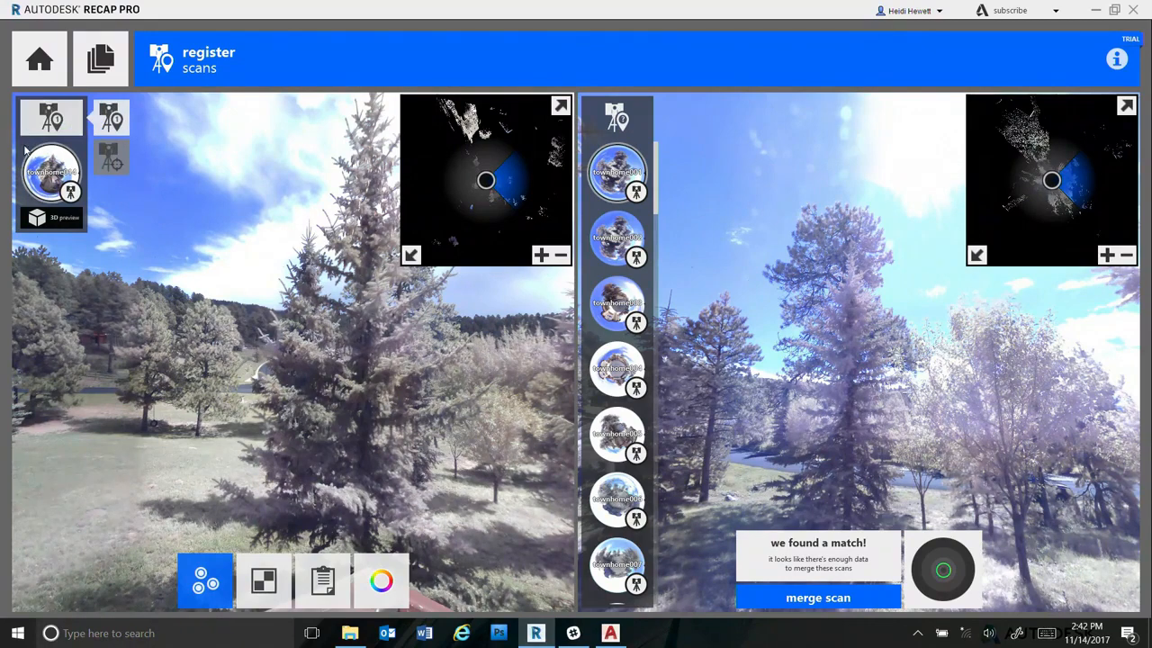
# Close the registration mode options and turn the reference scan's view to face the townhome's deck and front door.
pyautogui.click(28, 157)
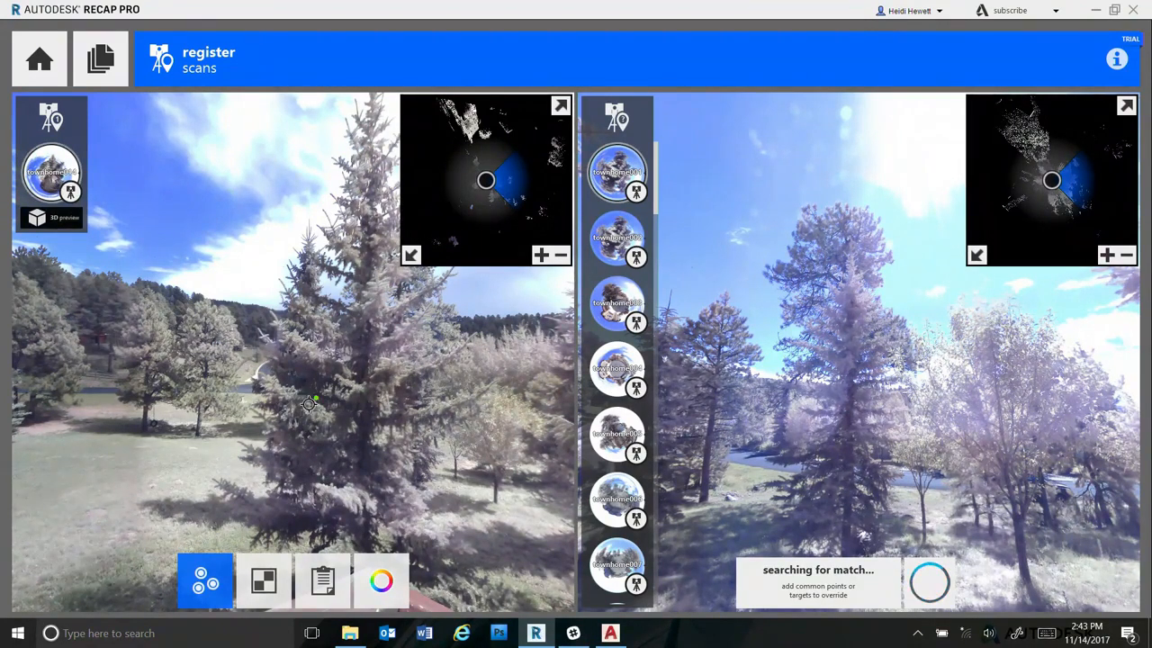
pyautogui.moveTo(217, 381); pyautogui.dragTo(63, 395)
pyautogui.moveTo(432, 374); pyautogui.dragTo(173, 374)
pyautogui.moveTo(397, 372); pyautogui.dragTo(90, 389)
pyautogui.moveTo(433, 372); pyautogui.dragTo(233, 320)
pyautogui.moveTo(253, 406); pyautogui.dragTo(303, 297)
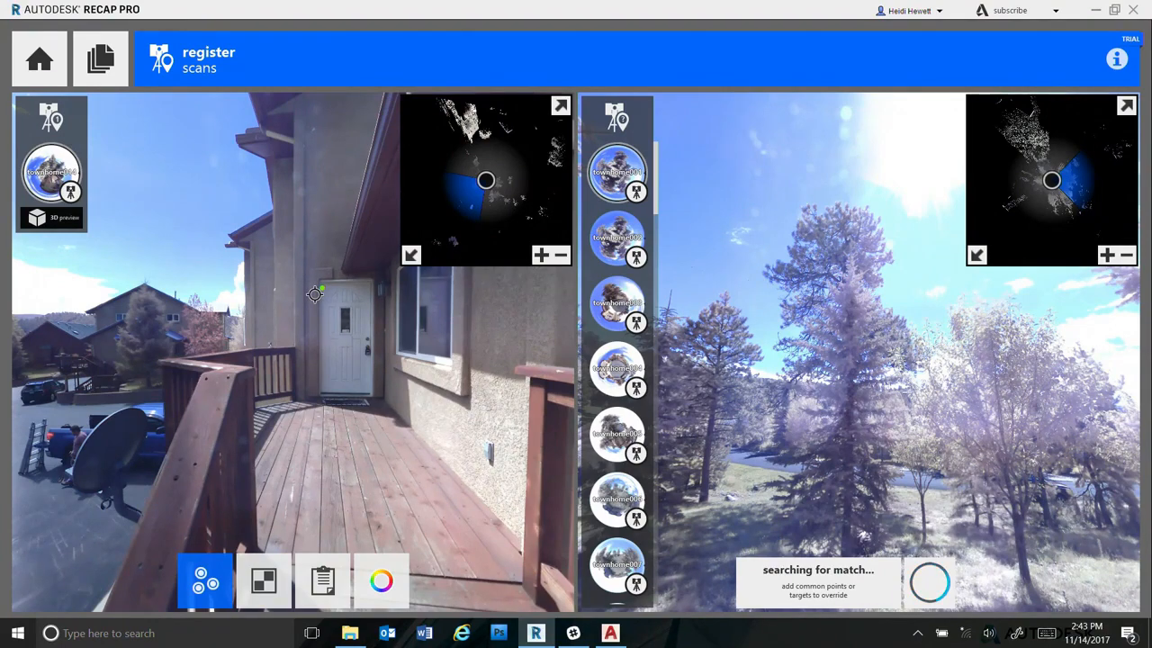
# Turn the second scan's view to the same townhome facade, framing the upper deck and stairs between the trees.
pyautogui.moveTo(1016, 395); pyautogui.dragTo(775, 339)
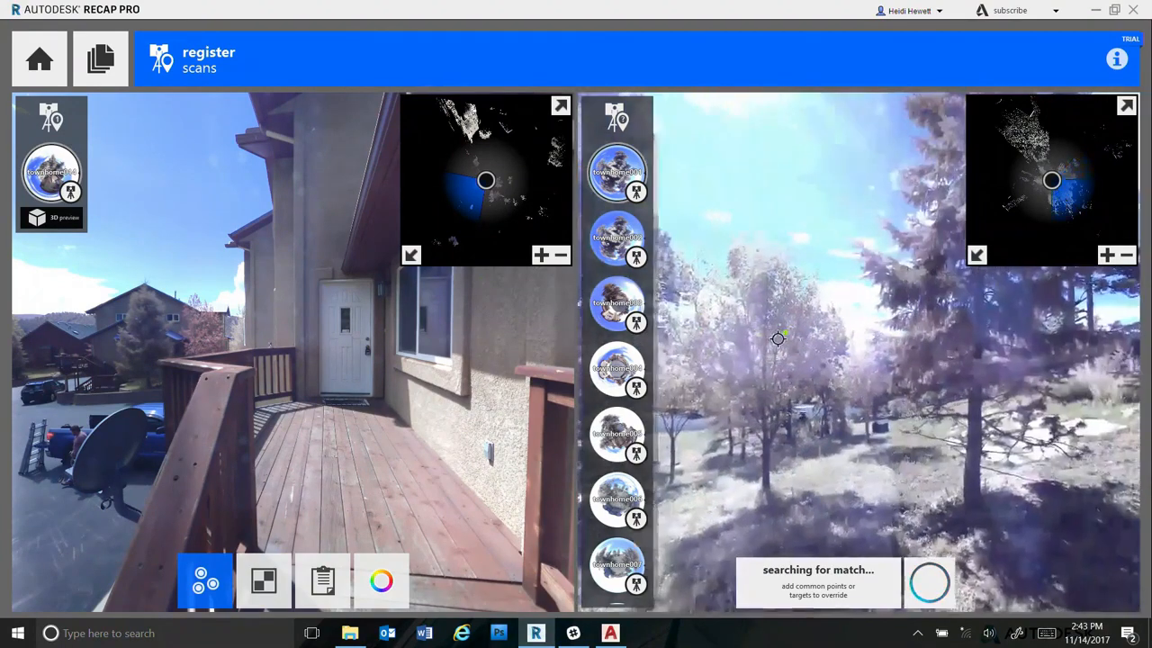
pyautogui.moveTo(902, 335); pyautogui.dragTo(711, 347)
pyautogui.moveTo(960, 385); pyautogui.dragTo(582, 386)
pyautogui.moveTo(878, 370); pyautogui.dragTo(903, 354)
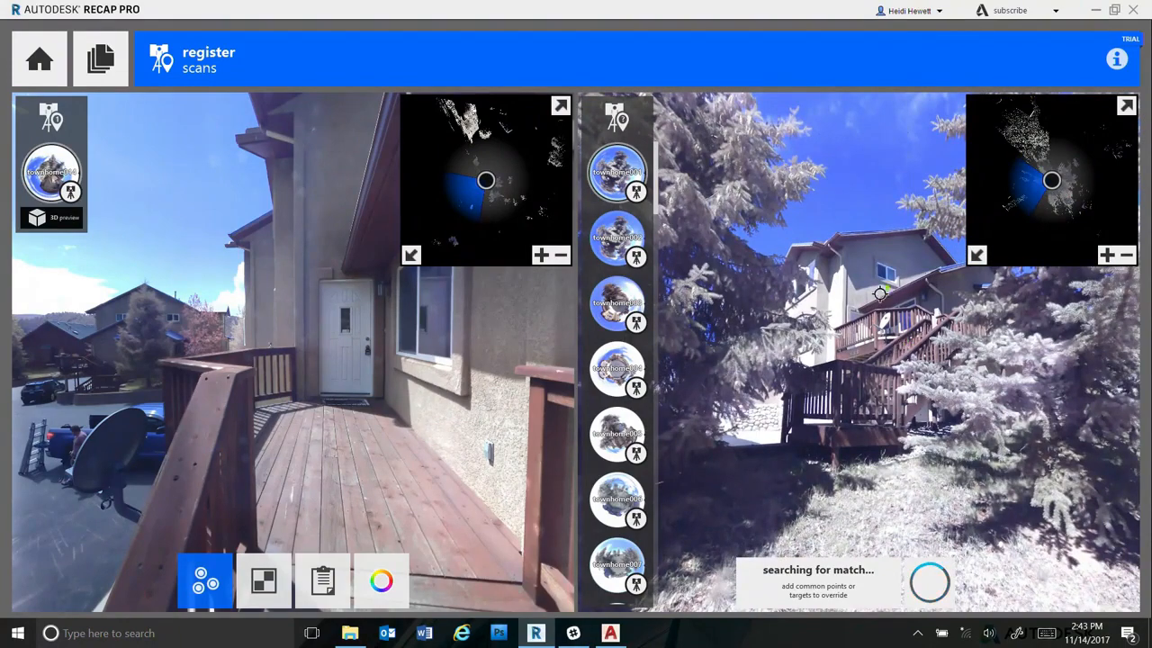
pyautogui.moveTo(842, 283); pyautogui.dragTo(862, 303)
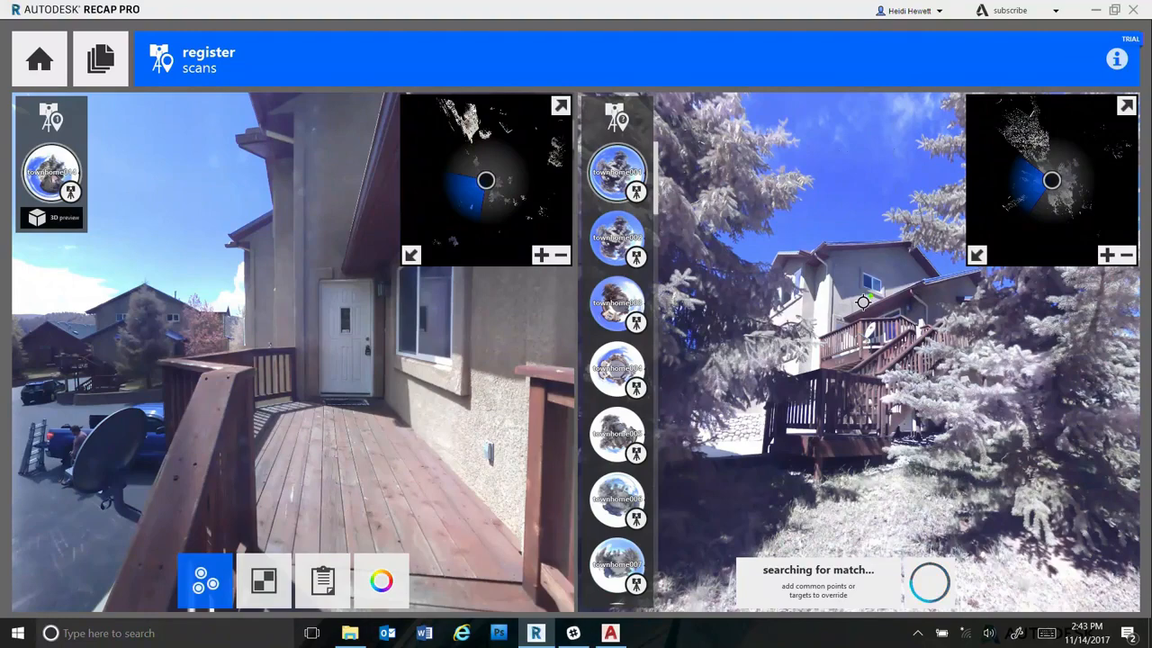
pyautogui.scroll(1, 895, 334)
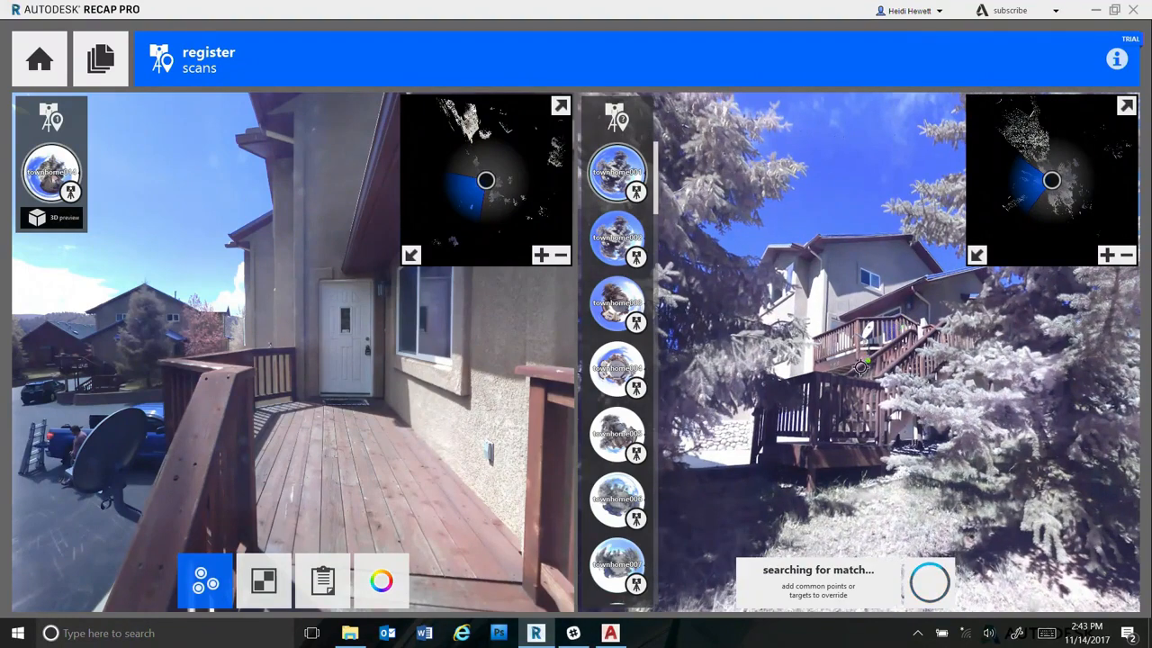
pyautogui.scroll(1, 855, 347)
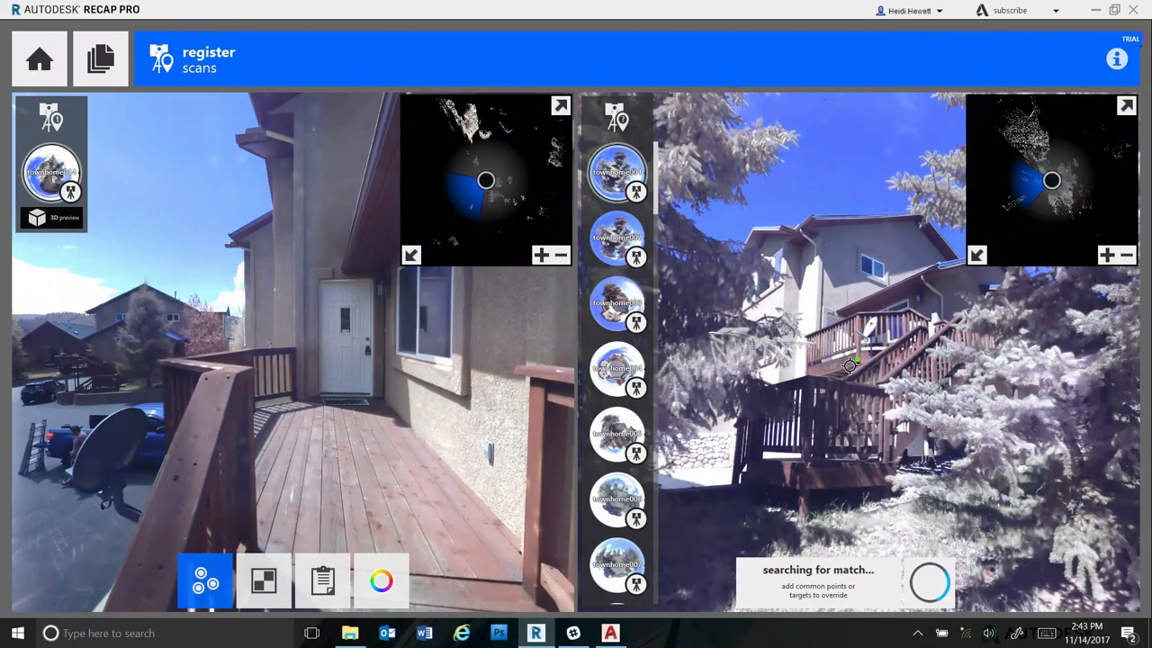
# Mark the first common point on the upper wall below the gable roof in both townhome scans.
pyautogui.moveTo(477, 361); pyautogui.dragTo(336, 341)
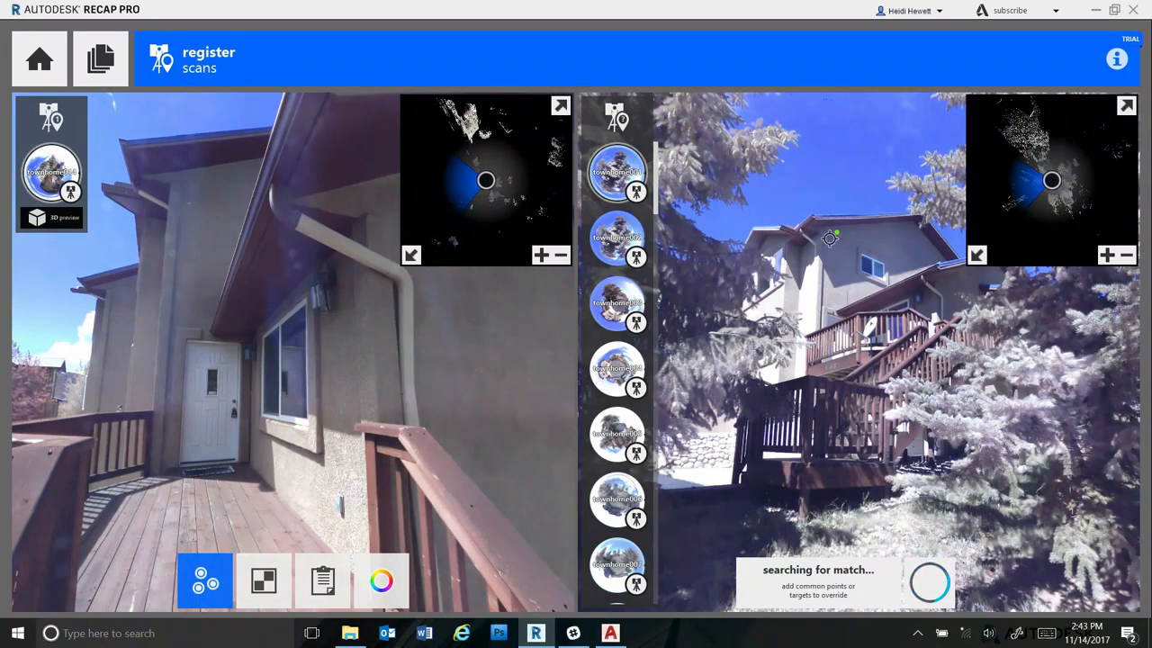
pyautogui.moveTo(322, 333); pyautogui.dragTo(295, 389)
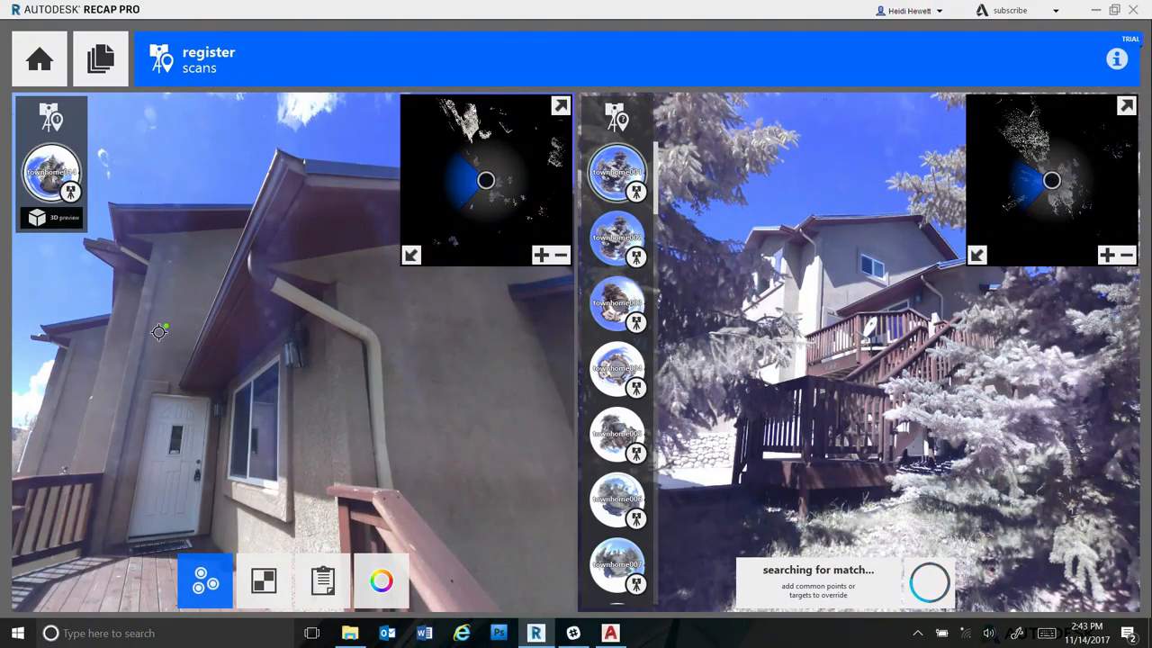
pyautogui.click(177, 257)
pyautogui.click(841, 242)
# Mark the second common point on the underside of the lower roof overhang in both scans.
pyautogui.scroll(5, 956, 293)
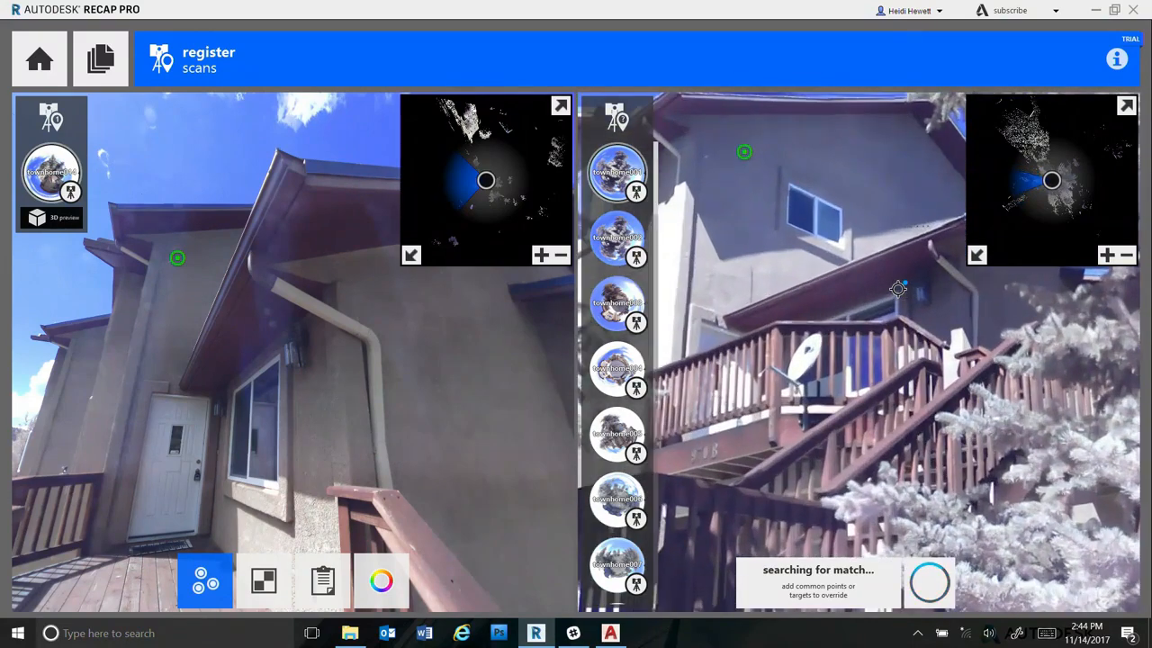
pyautogui.click(902, 266)
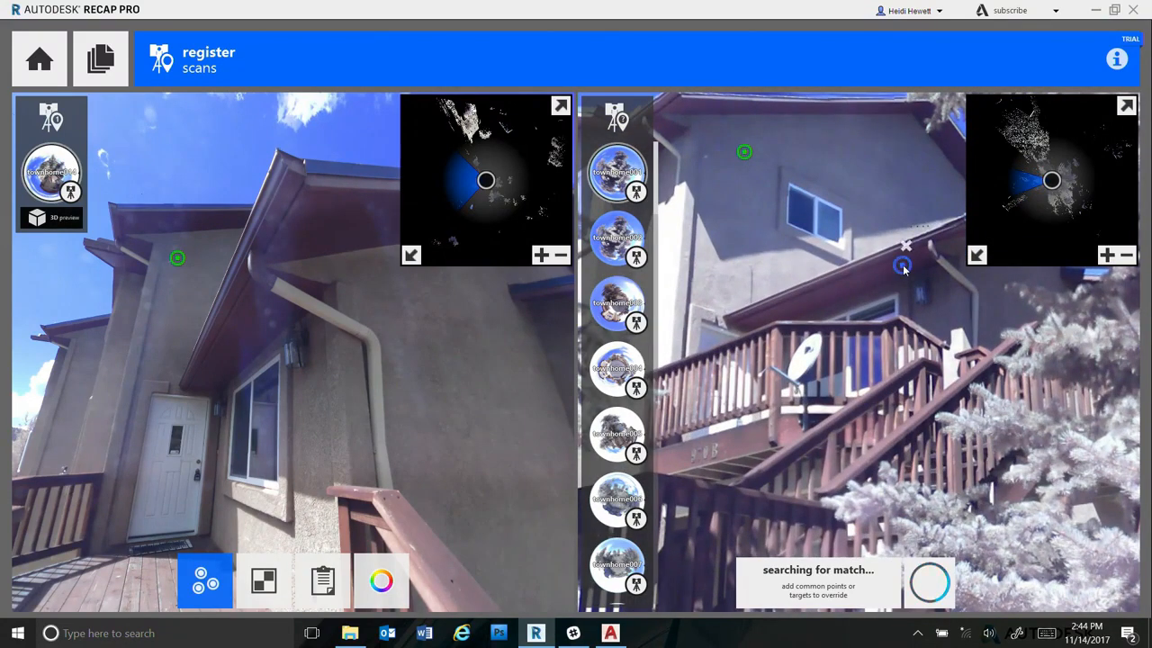
pyautogui.click(247, 322)
# Mark the third common point on the wall below the light beside the deck window in both scans.
pyautogui.moveTo(396, 441)
pyautogui.mouseDown()
pyautogui.moveTo(393, 338)
pyautogui.moveTo(365, 298)
pyautogui.moveTo(438, 301)
pyautogui.mouseUp()
pyautogui.moveTo(228, 332); pyautogui.dragTo(160, 365)
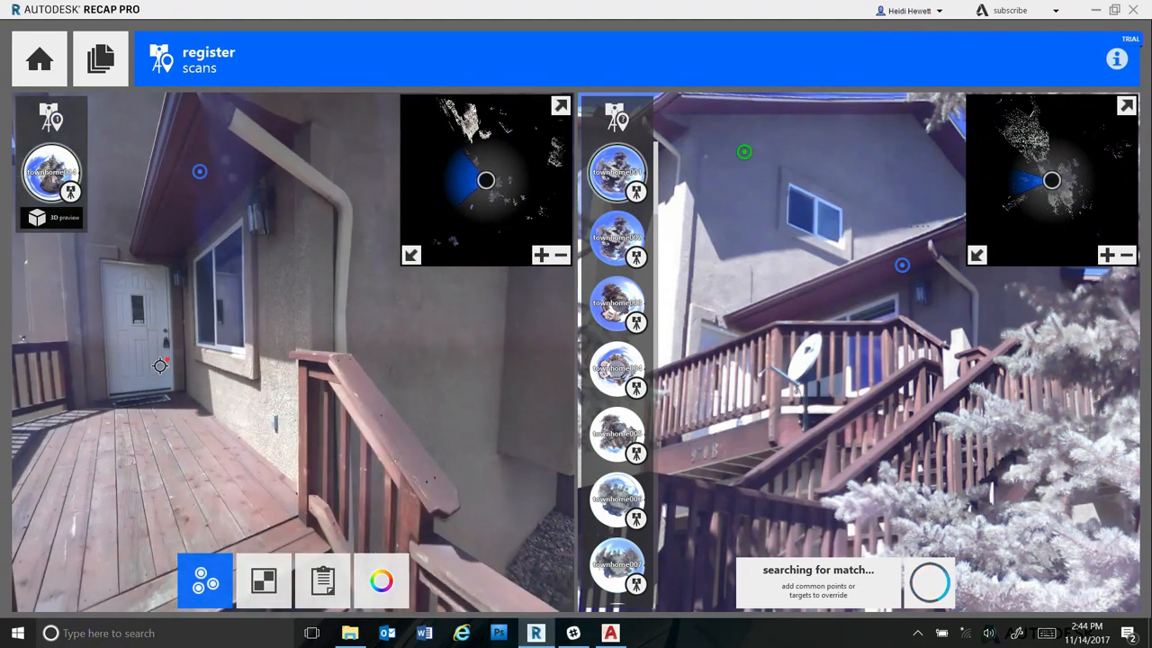
pyautogui.moveTo(224, 397); pyautogui.dragTo(189, 369)
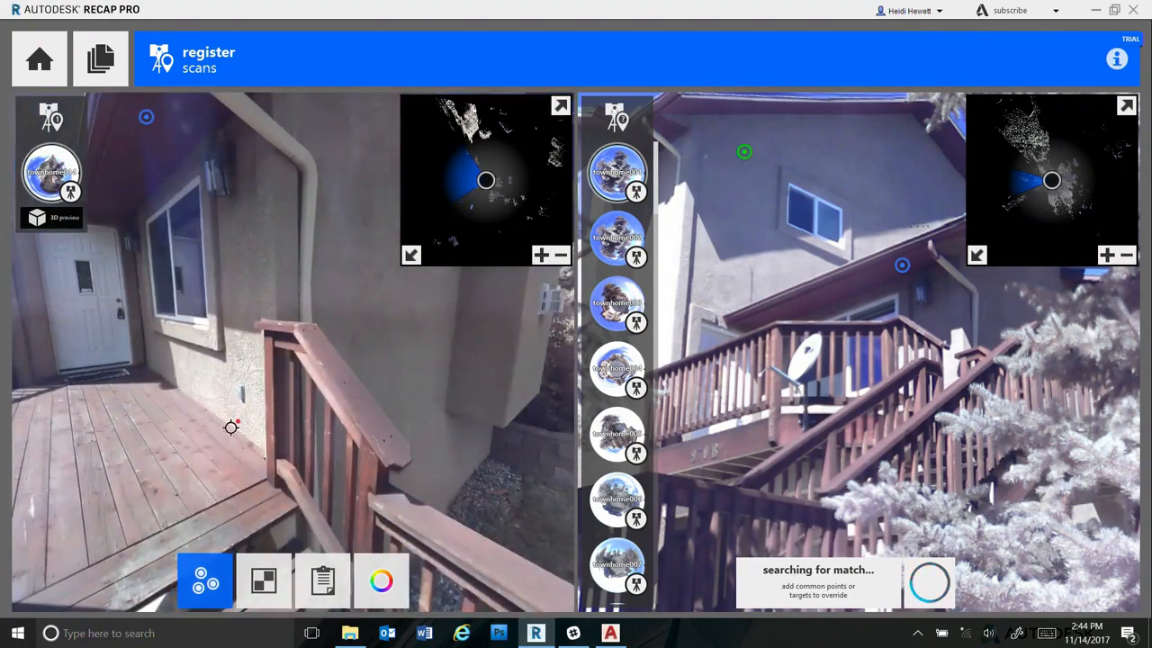
pyautogui.click(234, 225)
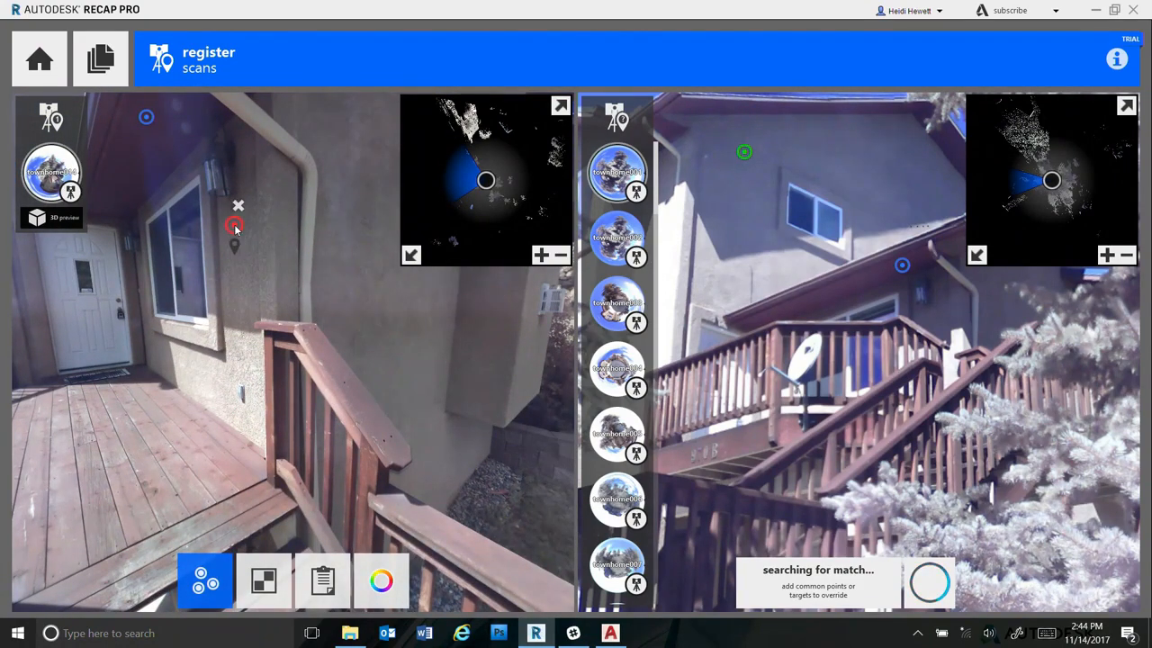
pyautogui.click(931, 315)
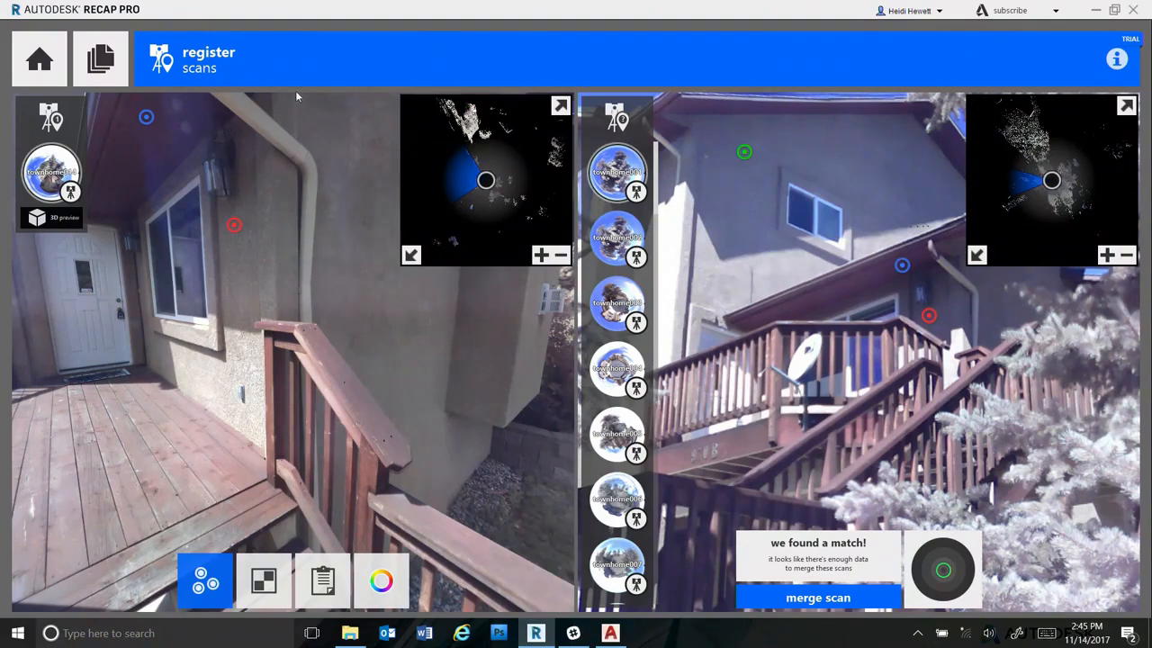
# Suspend the current registration project and open the recent project WP TownhomeNoTree.
pyautogui.click(40, 63)
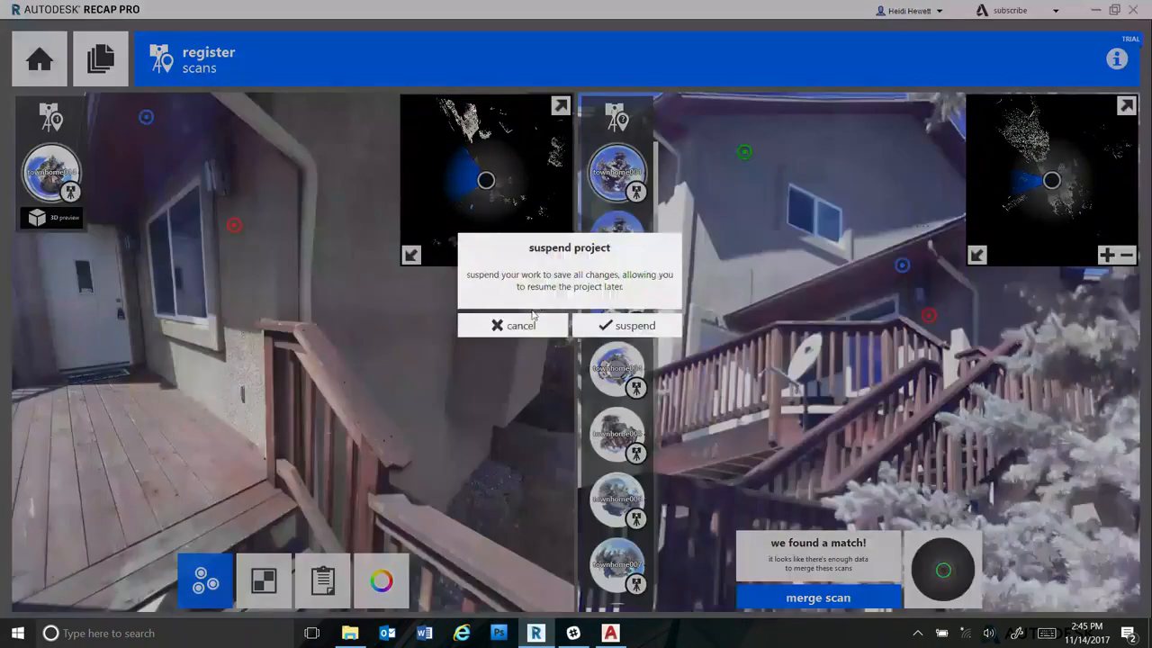
pyautogui.click(619, 326)
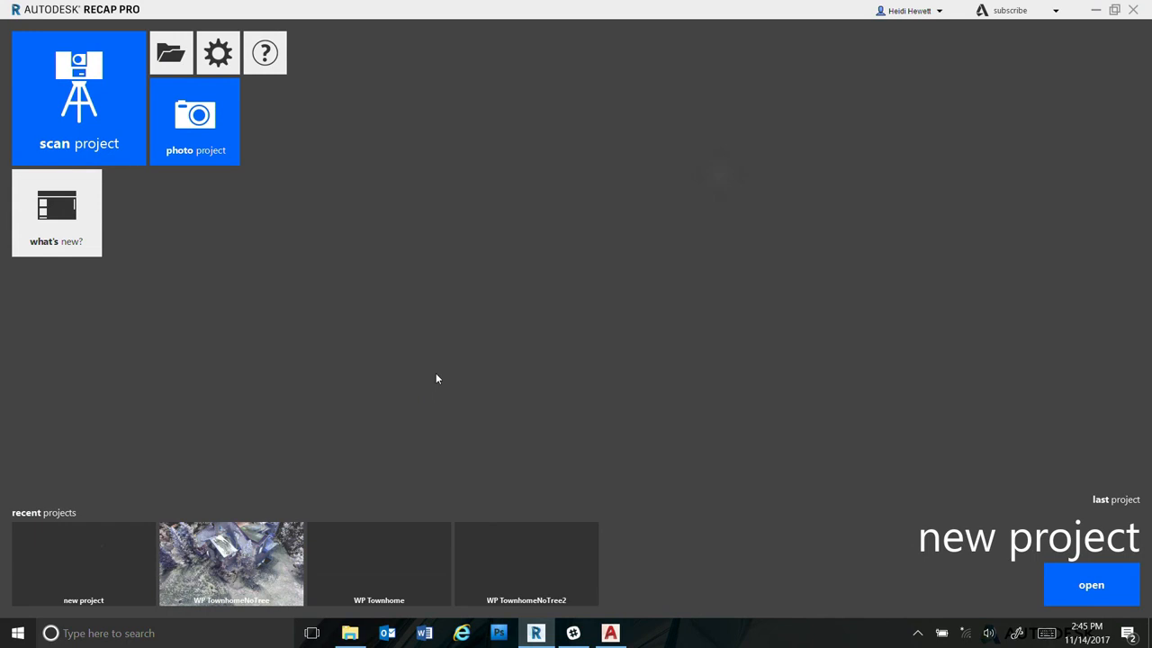
pyautogui.click(239, 560)
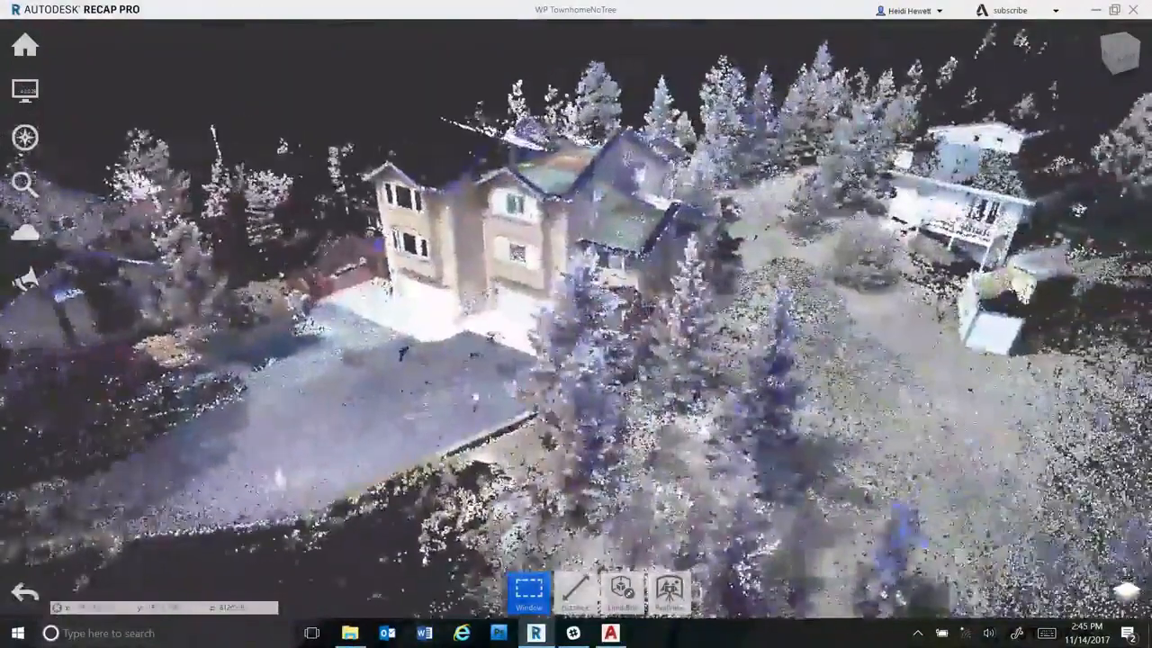
# Enter the scan view of townhome003 and look around the garages, deck and stairs.
pyautogui.moveTo(502, 371)
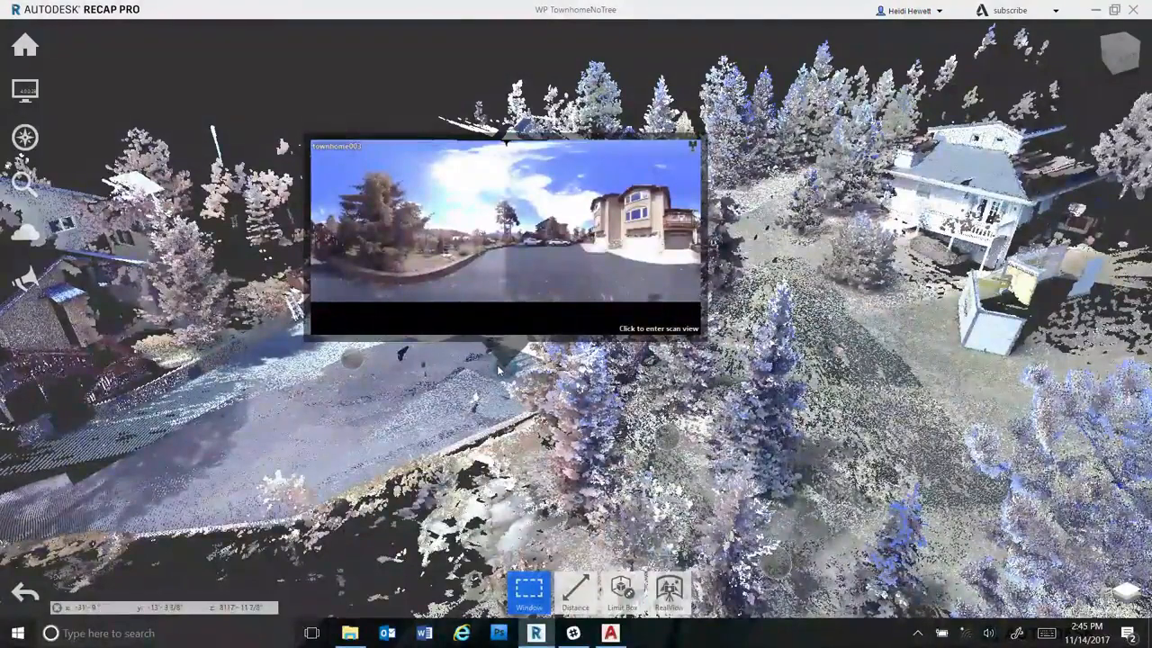
pyautogui.click(500, 371)
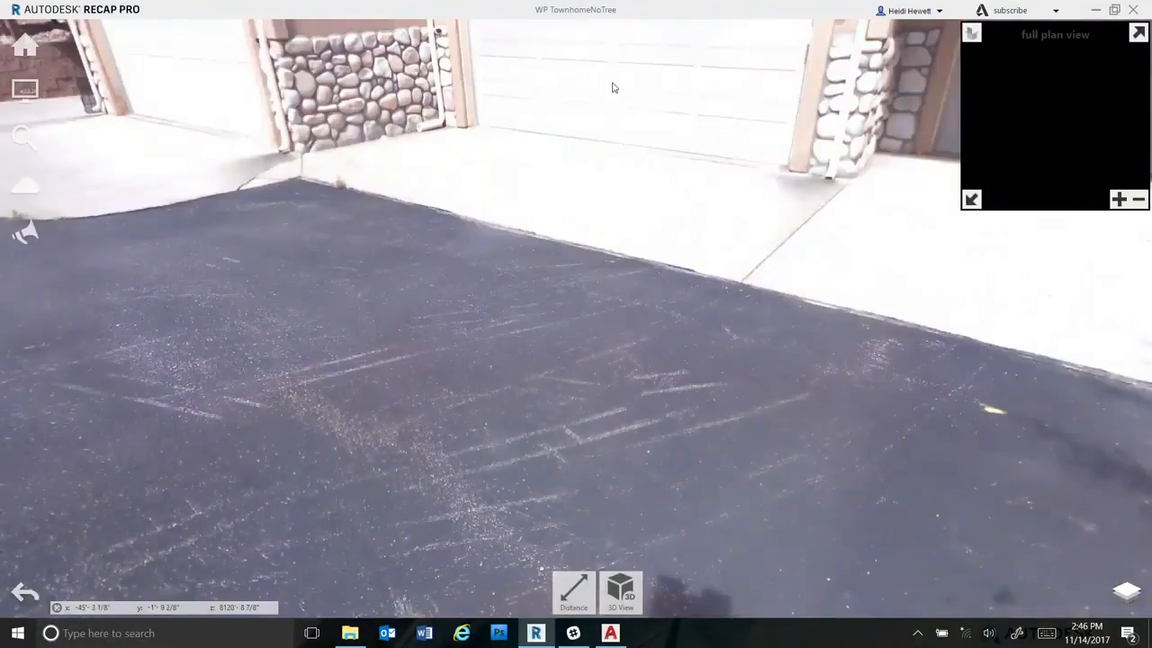
pyautogui.moveTo(612, 85); pyautogui.dragTo(574, 388)
pyautogui.moveTo(900, 296); pyautogui.dragTo(360, 330)
pyautogui.moveTo(851, 290); pyautogui.dragTo(1059, 300)
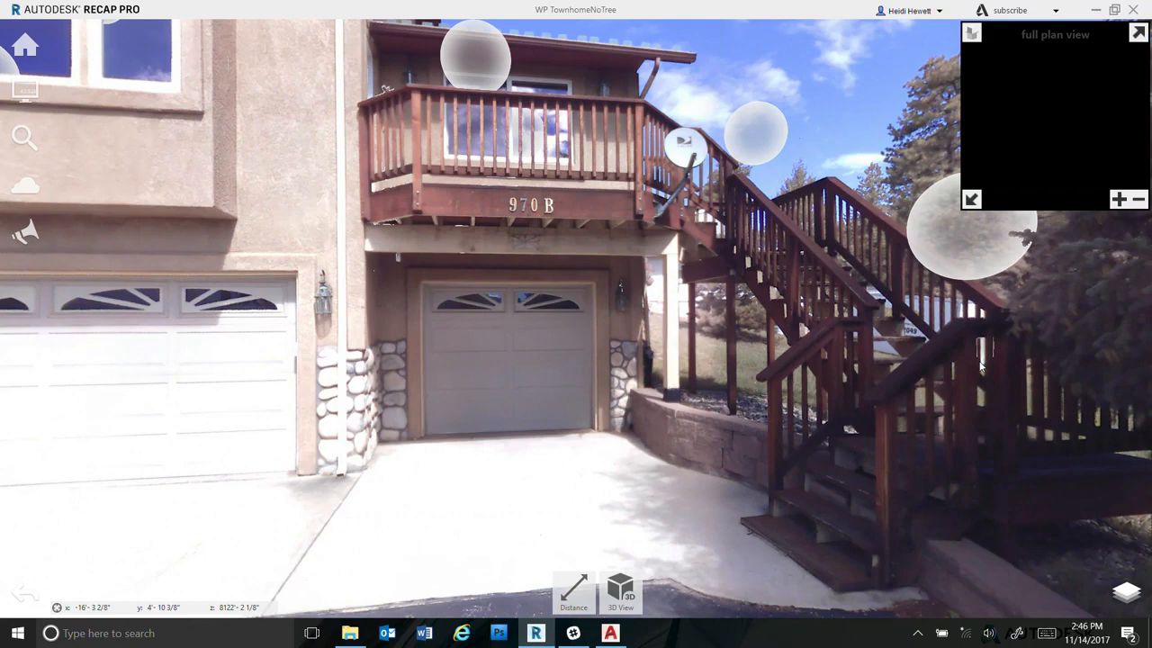
pyautogui.moveTo(538, 318); pyautogui.dragTo(686, 378)
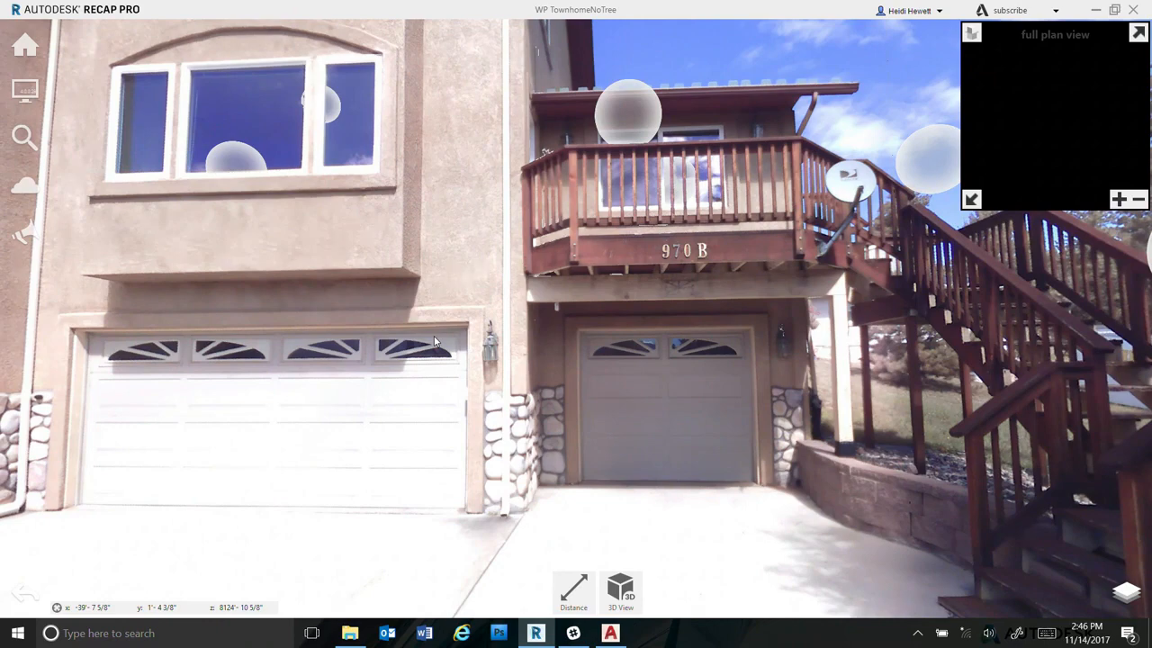
pyautogui.moveTo(697, 357); pyautogui.dragTo(516, 331)
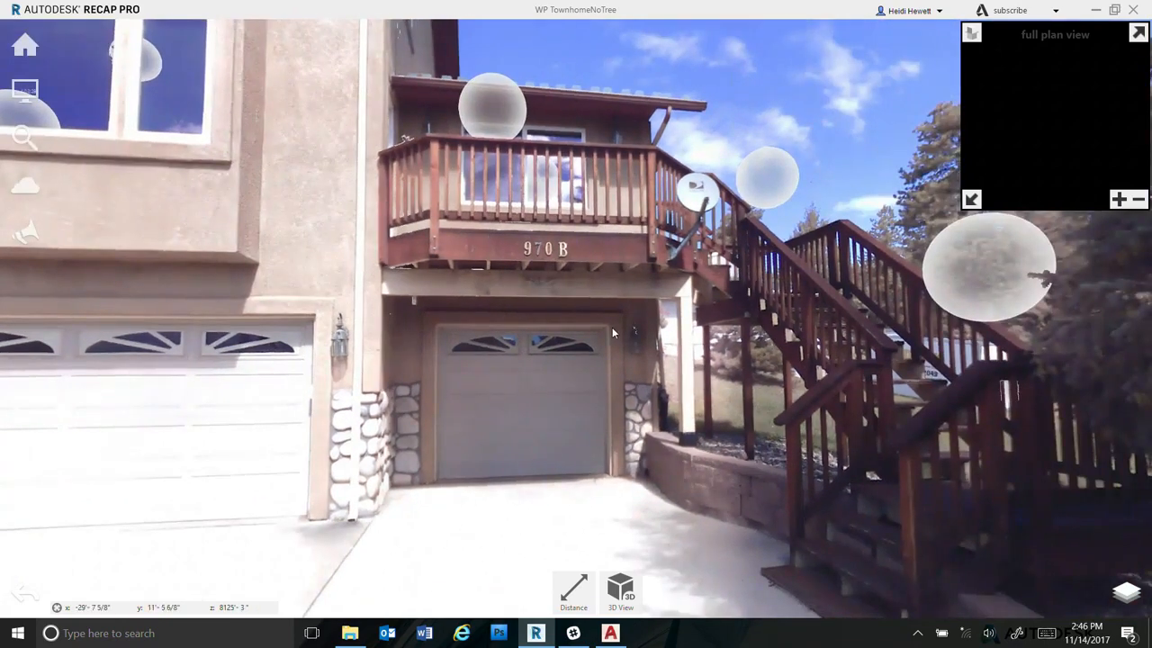
pyautogui.moveTo(719, 295); pyautogui.dragTo(393, 275)
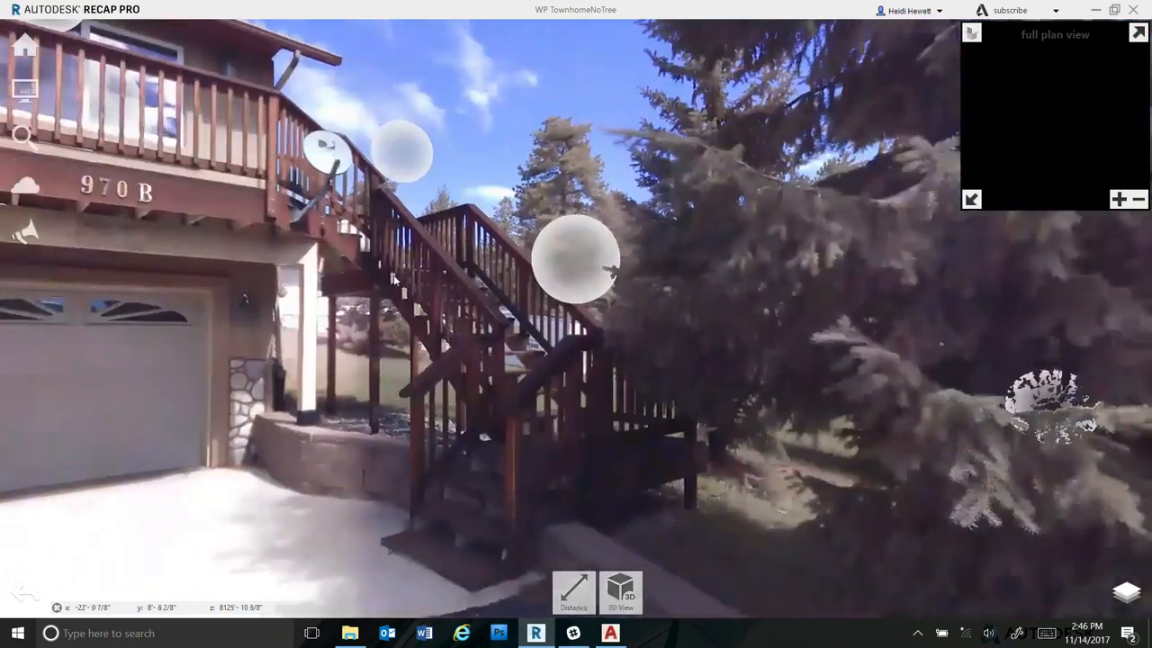
pyautogui.moveTo(482, 385); pyautogui.dragTo(846, 337)
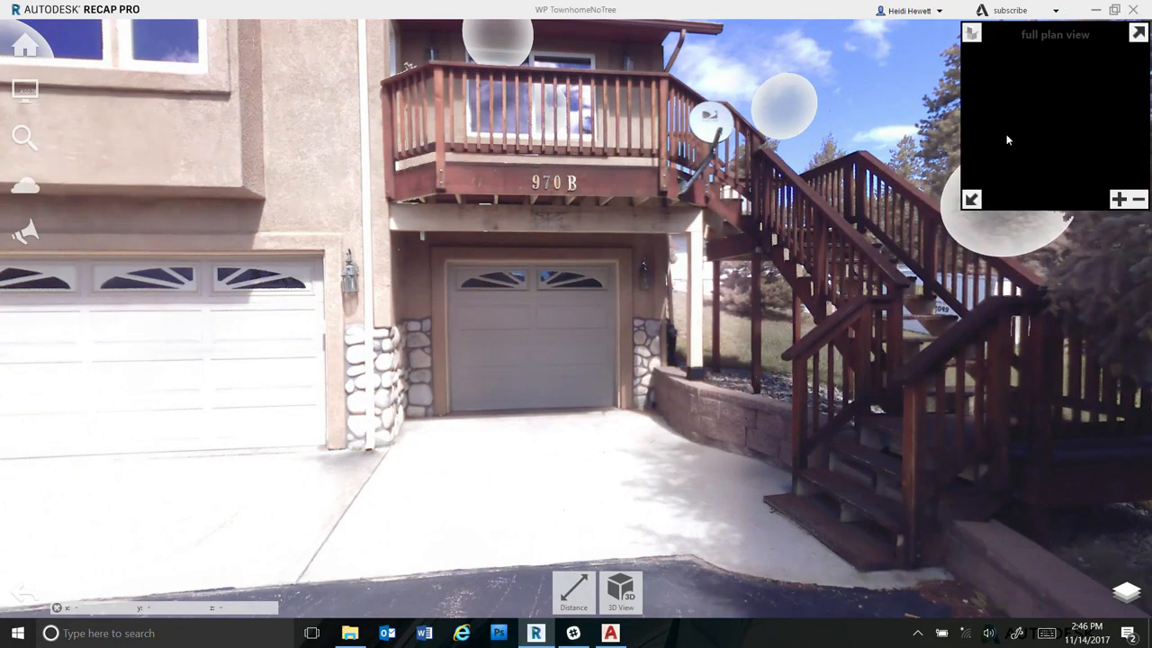
# Enlarge the full plan view and restore its size, and return to the 3D view of the point cloud.
pyautogui.click(972, 200)
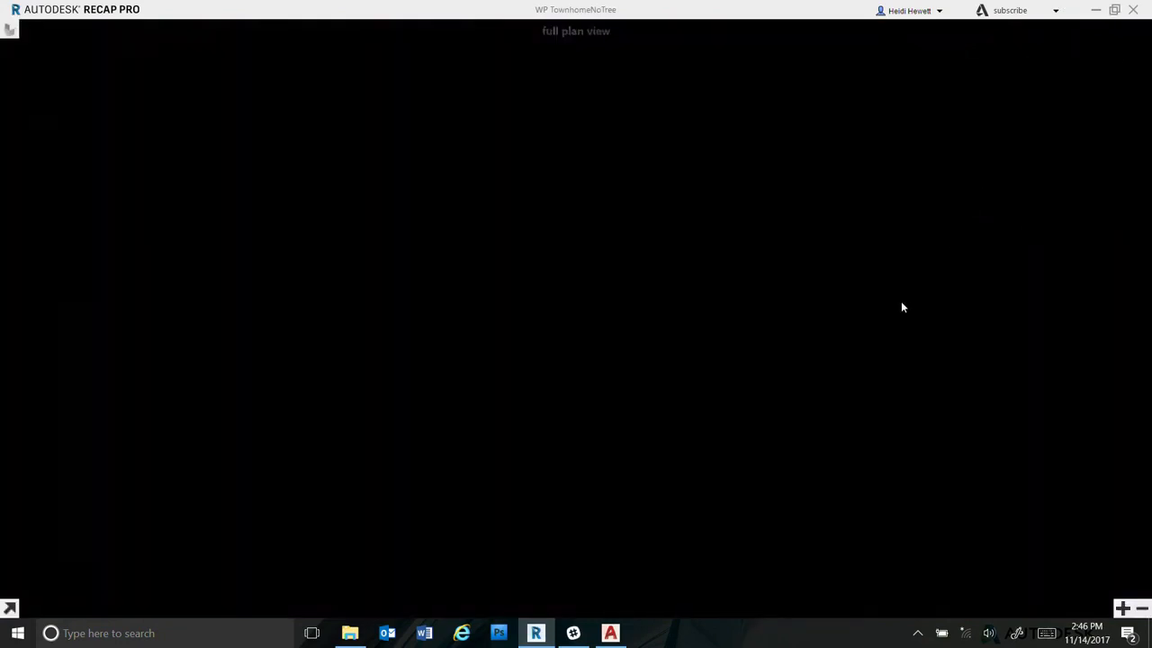
pyautogui.click(8, 610)
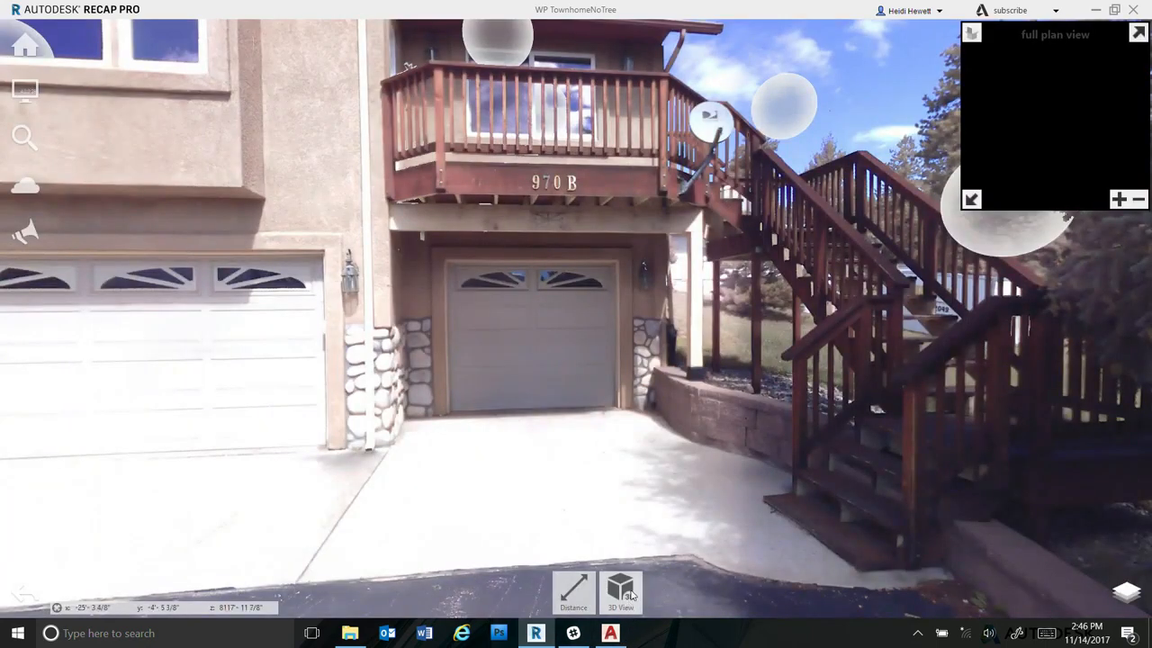
pyautogui.click(632, 583)
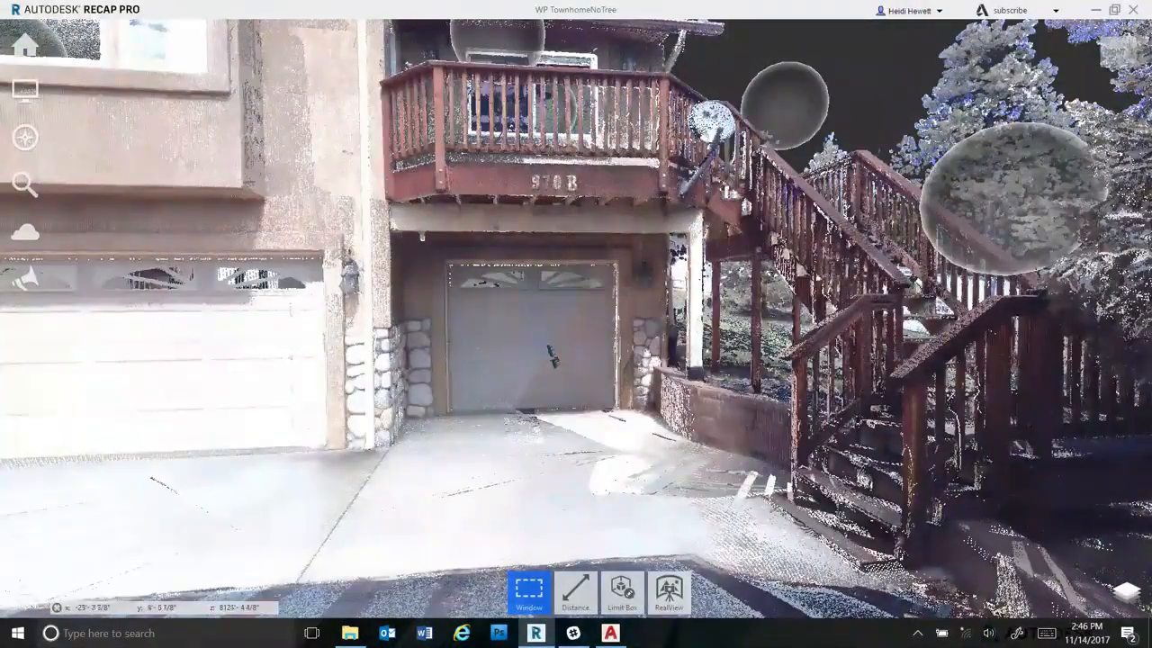
# Examine the townhome point cloud in 3D from the garage front around to the side wall, roof and surrounding trees.
pyautogui.moveTo(531, 444); pyautogui.dragTo(471, 451, button='middle')
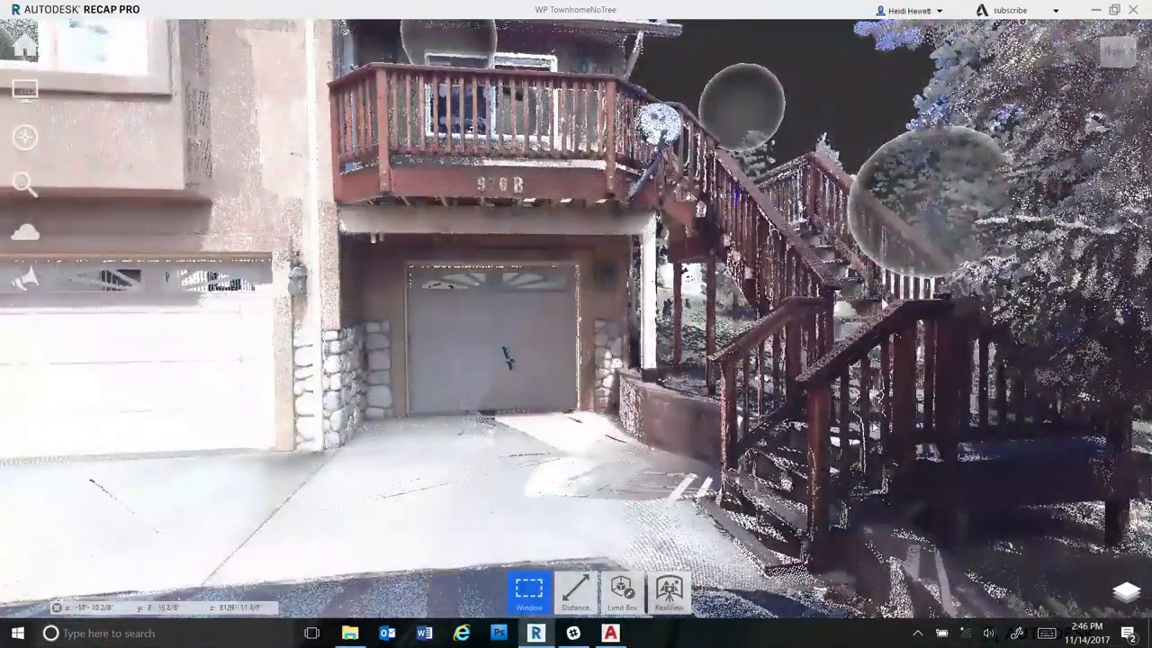
pyautogui.moveTo(917, 237)
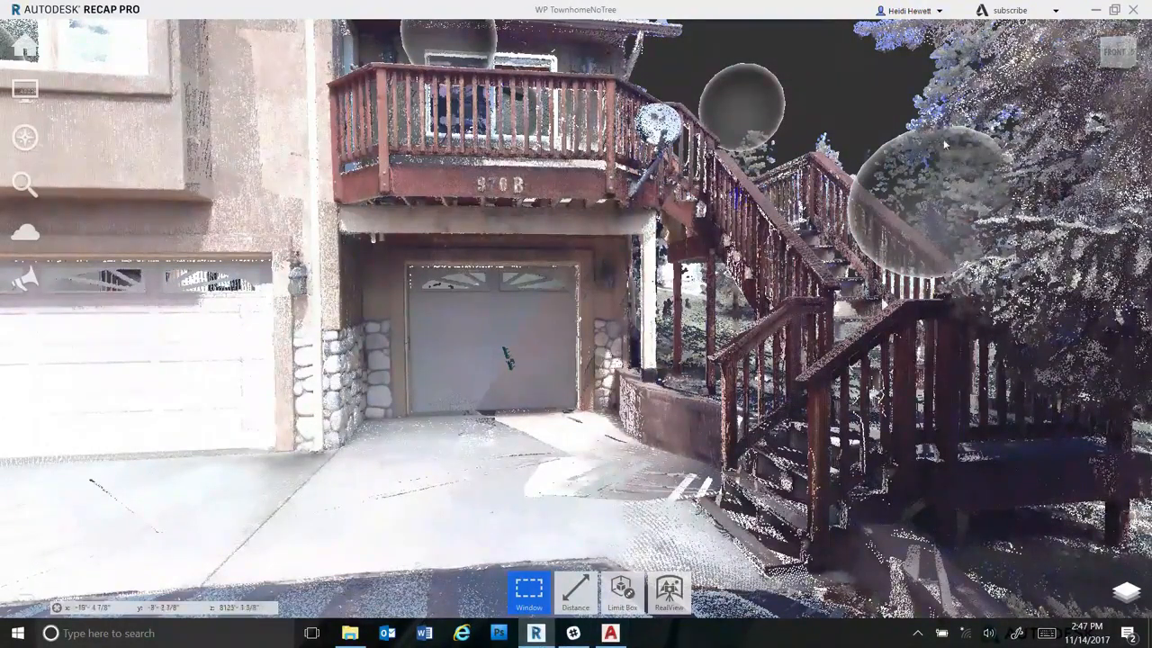
pyautogui.keyDown('shift'); pyautogui.moveTo(750, 254); pyautogui.dragTo(589, 281, button='middle'); pyautogui.keyUp('shift')
pyautogui.scroll(2, 586, 279)
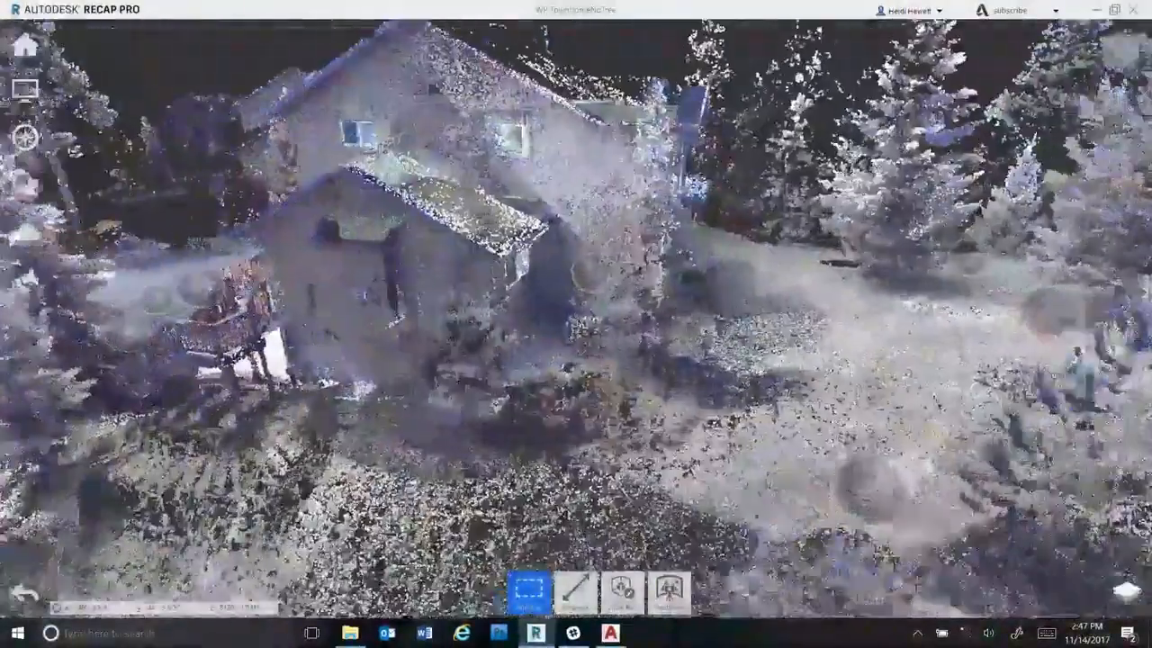
pyautogui.scroll(1, 645, 293)
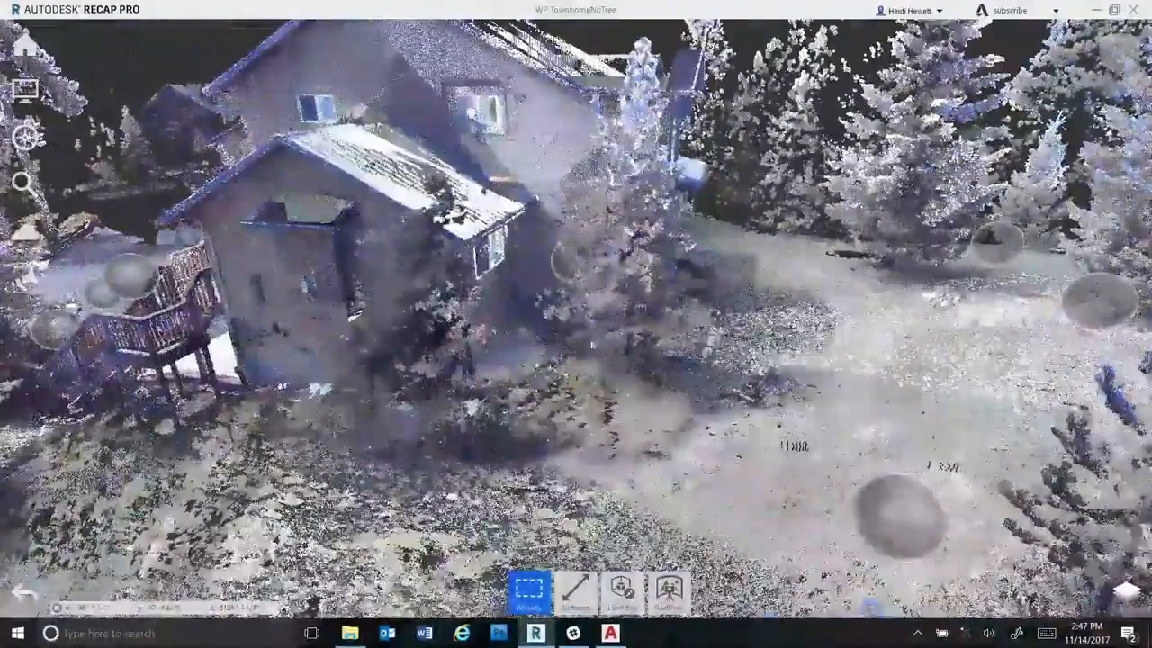
pyautogui.scroll(2, 517, 307)
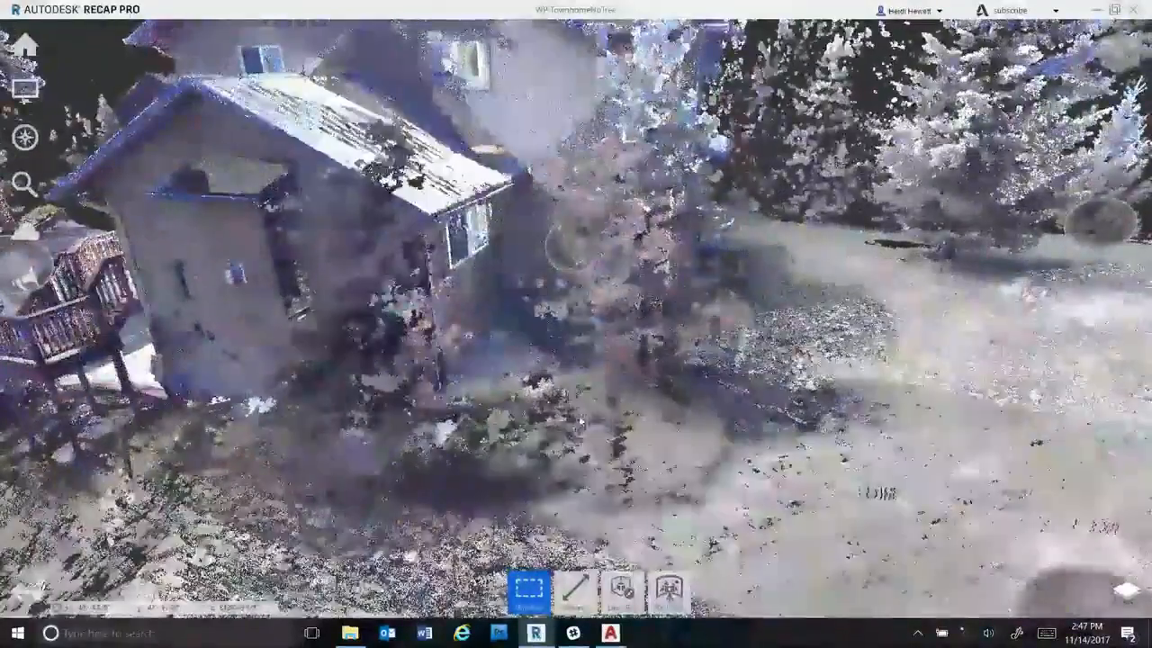
pyautogui.moveTo(583, 420)
pyautogui.keyDown('shift'); pyautogui.mouseDown(button='middle')
pyautogui.moveTo(627, 399)
pyautogui.moveTo(609, 416)
pyautogui.mouseUp(button='middle'); pyautogui.keyUp('shift')
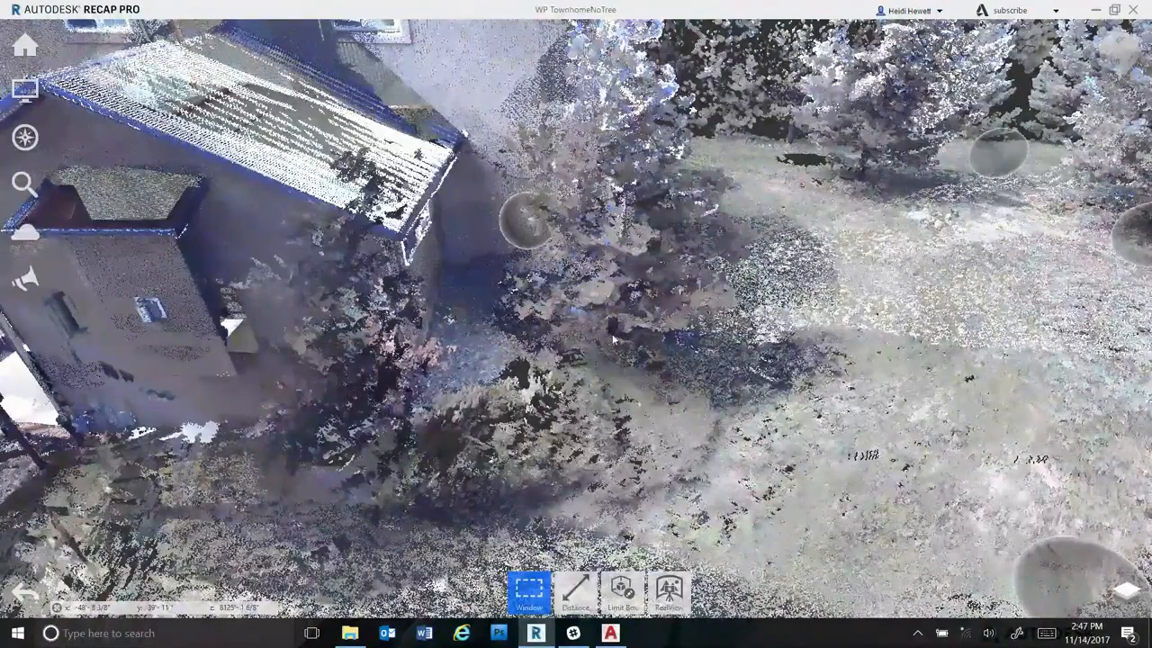
pyautogui.moveTo(574, 309)
pyautogui.keyDown('shift'); pyautogui.mouseDown(button='middle')
pyautogui.moveTo(564, 261)
pyautogui.moveTo(585, 363)
pyautogui.moveTo(578, 297)
pyautogui.mouseUp(button='middle'); pyautogui.keyUp('shift')
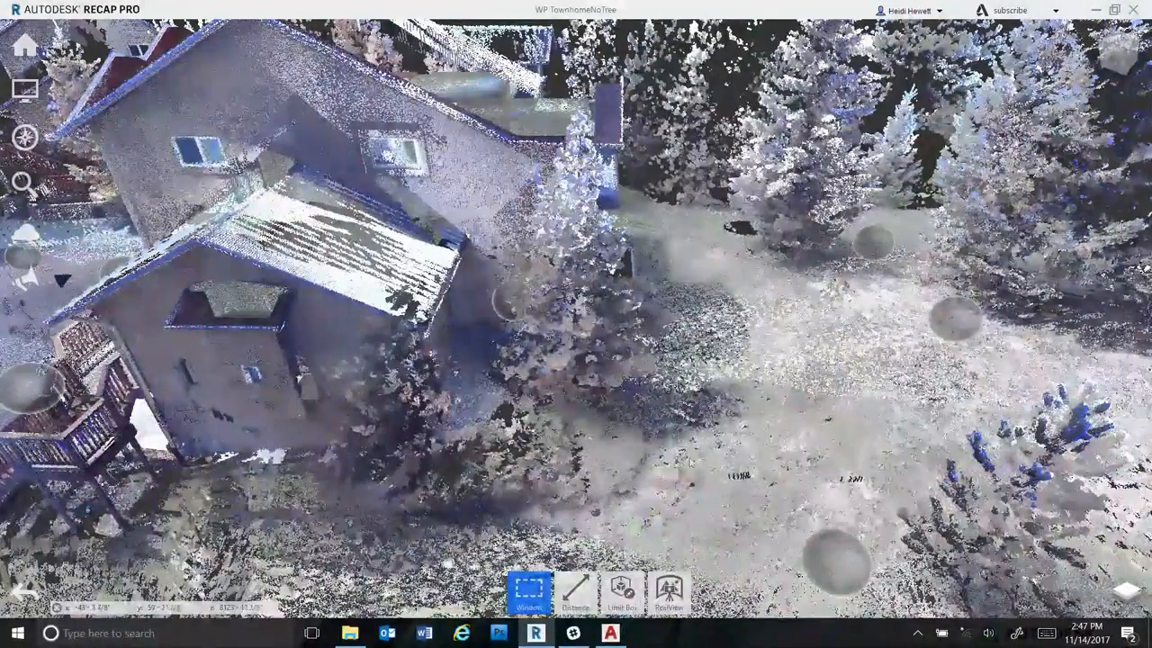
# Window-select the tree beside the house from above and clip away all points outside the selection.
pyautogui.keyDown('shift'); pyautogui.moveTo(673, 485); pyautogui.dragTo(626, 497, button='middle'); pyautogui.keyUp('shift')
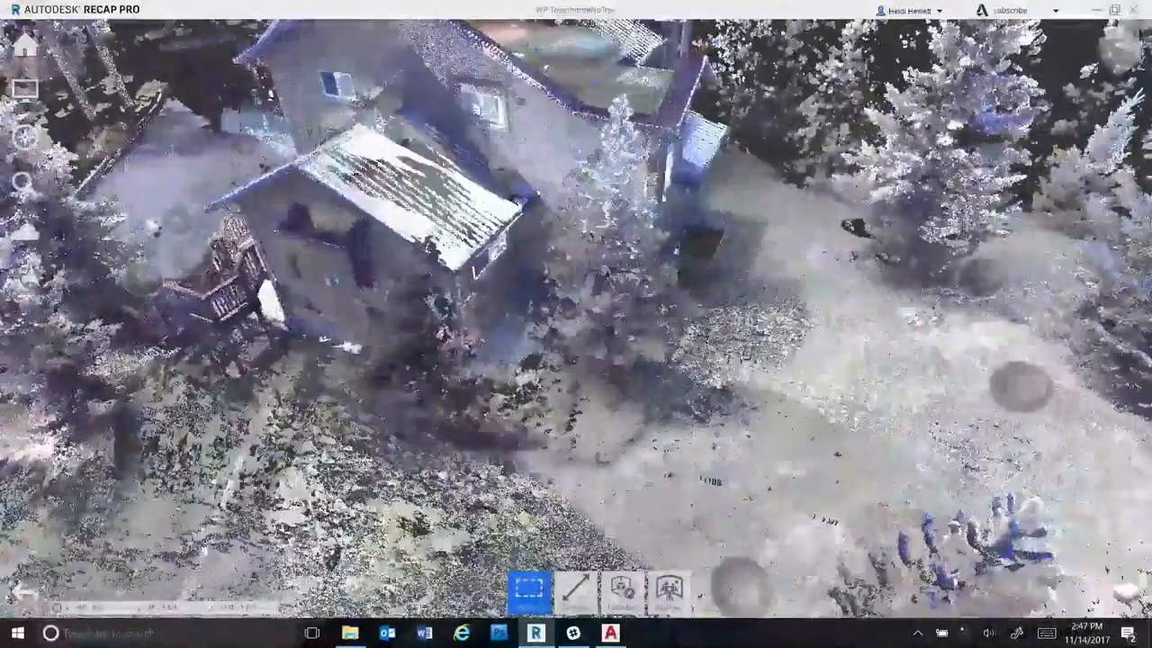
pyautogui.keyDown('shift'); pyautogui.moveTo(688, 209); pyautogui.dragTo(671, 279, button='middle'); pyautogui.keyUp('shift')
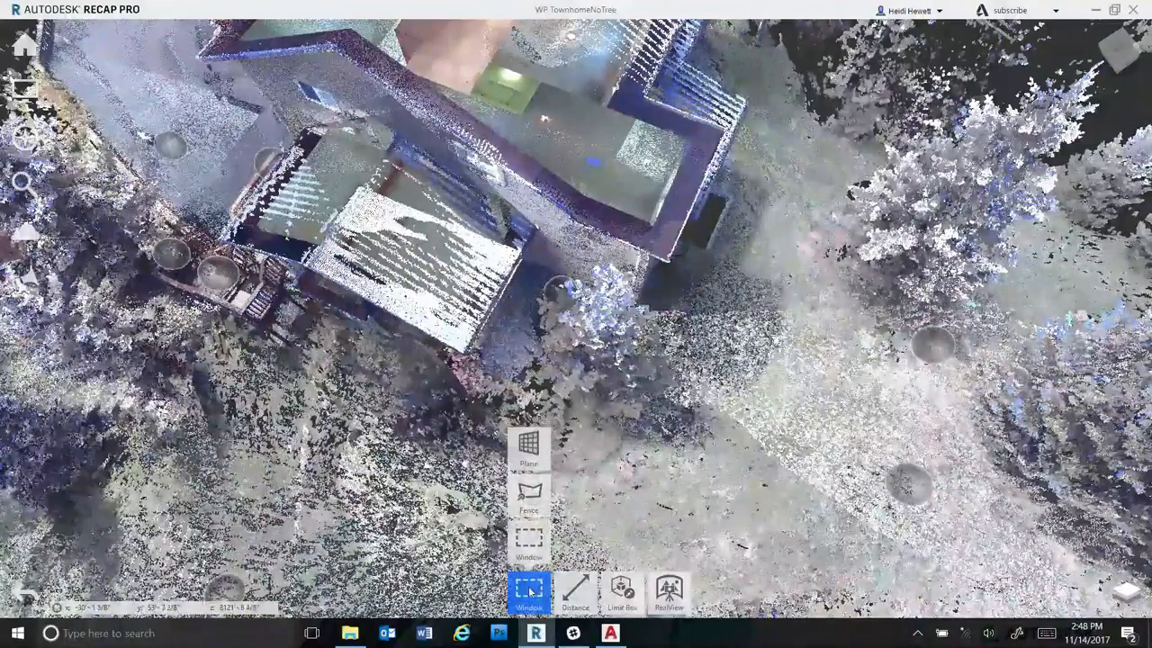
pyautogui.moveTo(498, 218); pyautogui.dragTo(722, 432)
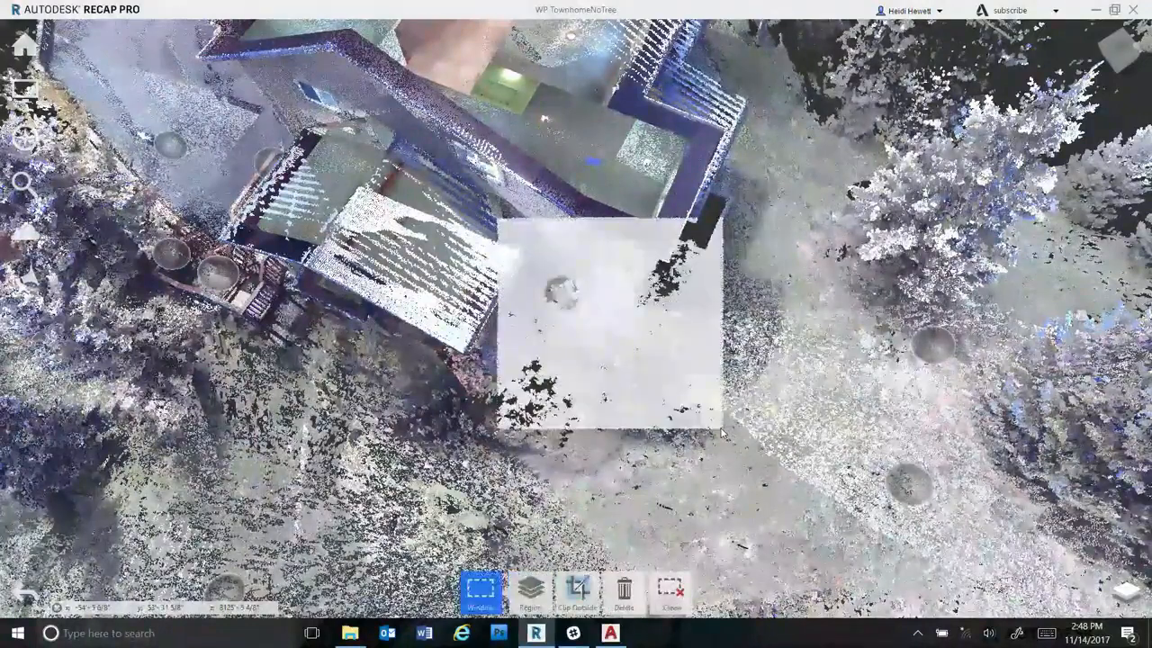
pyautogui.moveTo(577, 594)
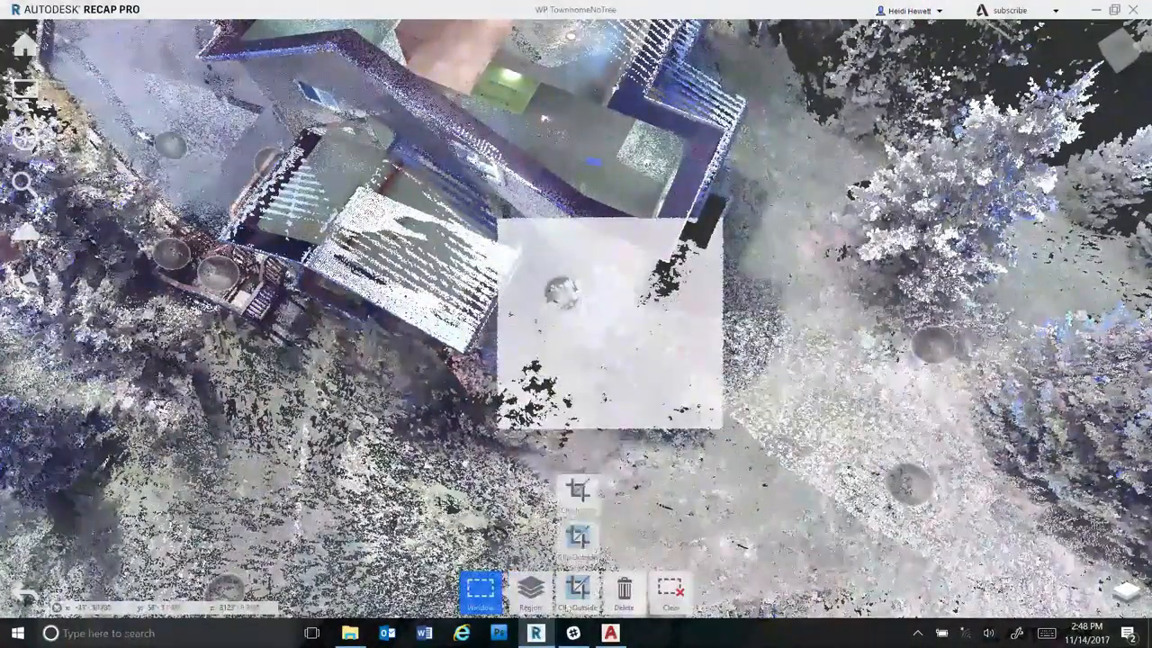
pyautogui.click(577, 589)
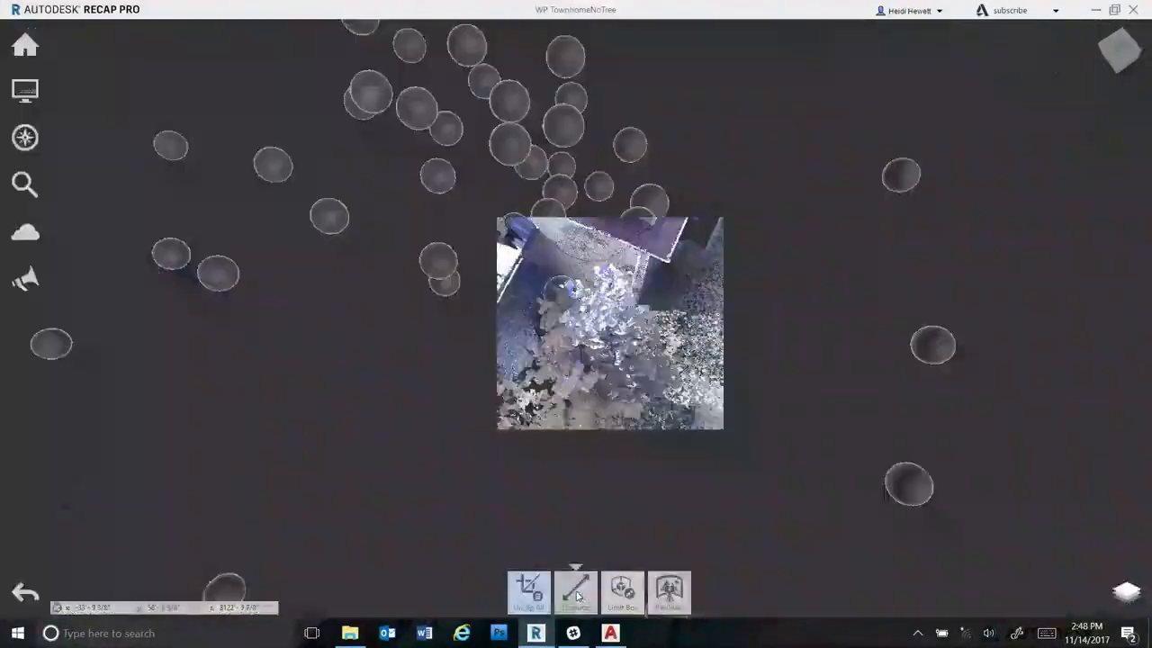
# Turn off the mirror balls in the display settings.
pyautogui.moveTo(728, 435); pyautogui.dragTo(728, 329)
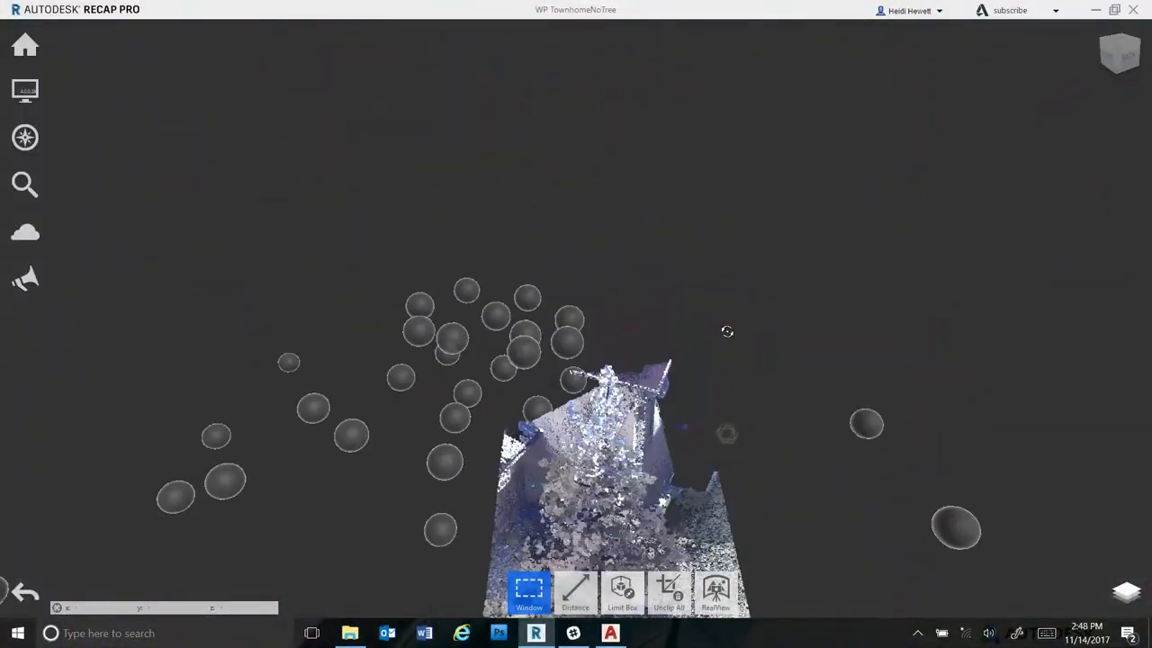
pyautogui.keyDown('shift'); pyautogui.moveTo(673, 392); pyautogui.dragTo(719, 402, button='middle'); pyautogui.keyUp('shift')
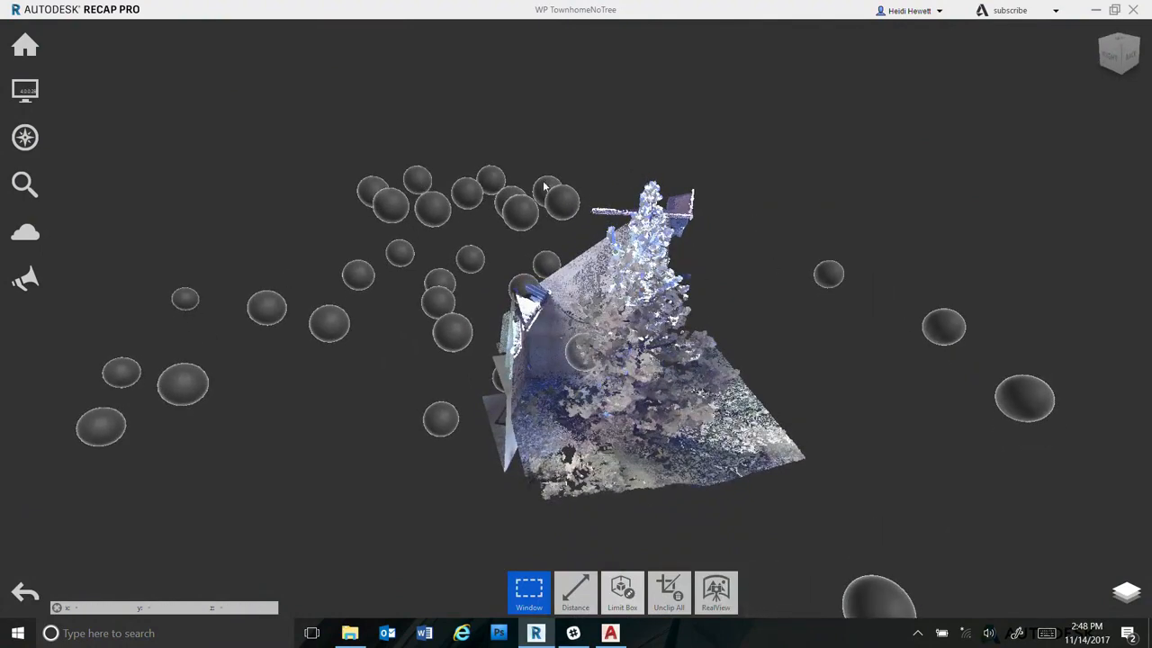
pyautogui.click(25, 232)
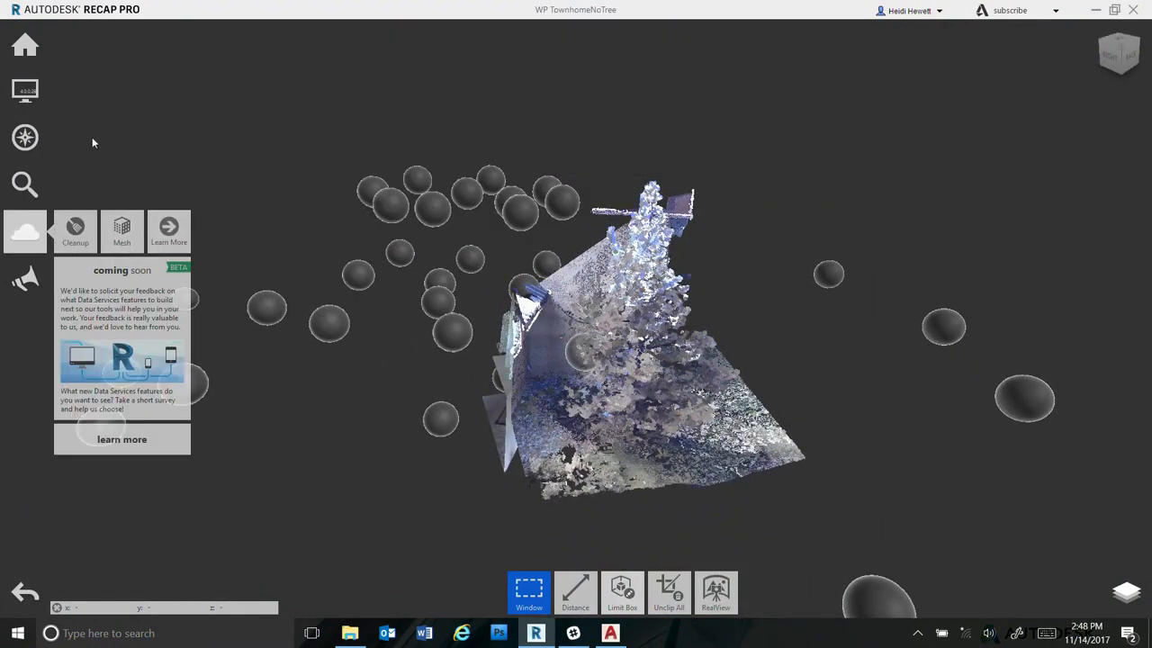
pyautogui.moveTo(18, 101)
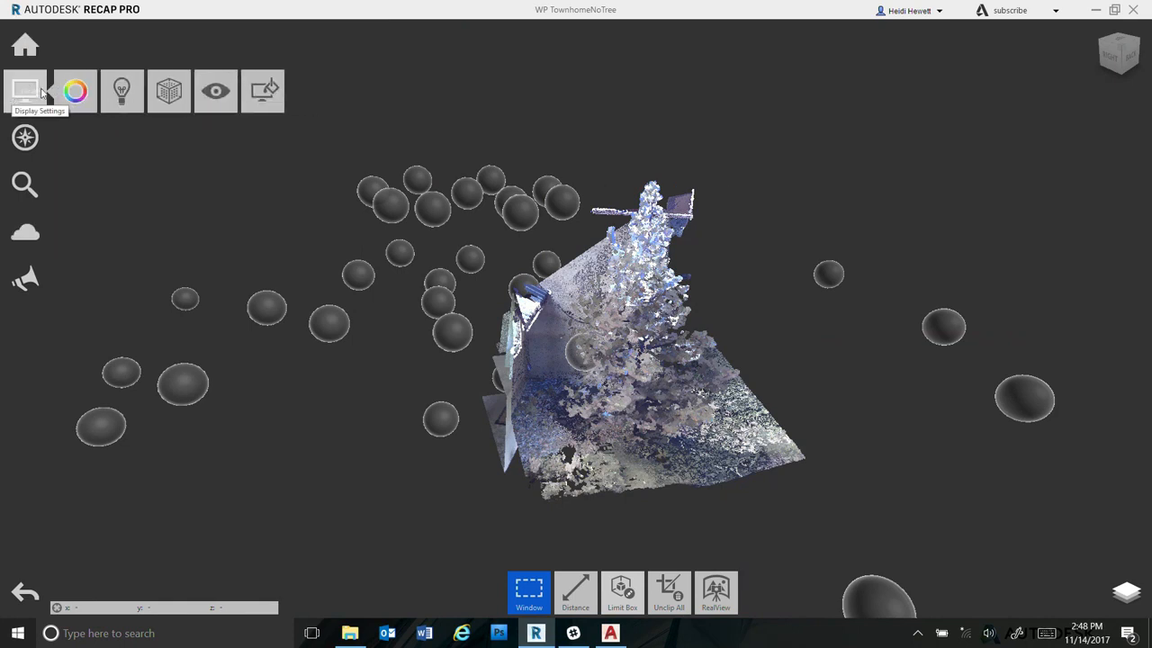
pyautogui.moveTo(208, 99)
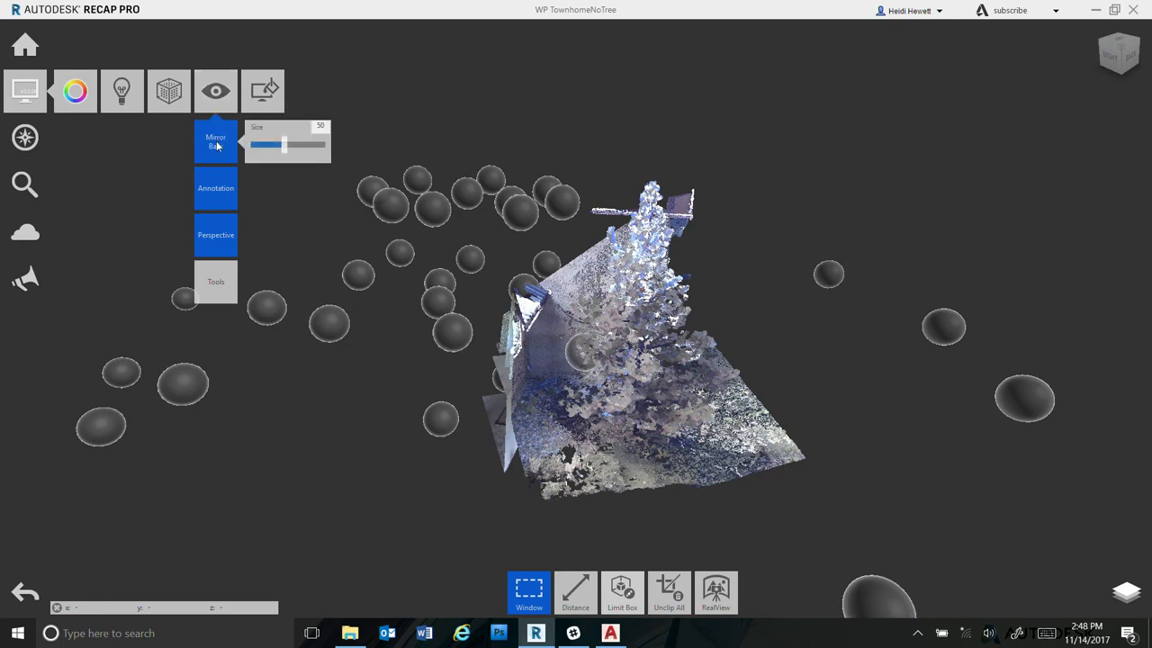
pyautogui.click(216, 146)
# Window-select the tree more tightly from above, leaving out the house walls and roof, and clip the points outside the selection.
pyautogui.keyDown('shift'); pyautogui.moveTo(764, 384); pyautogui.dragTo(743, 453, button='middle'); pyautogui.keyUp('shift')
pyautogui.scroll(3, 602, 178)
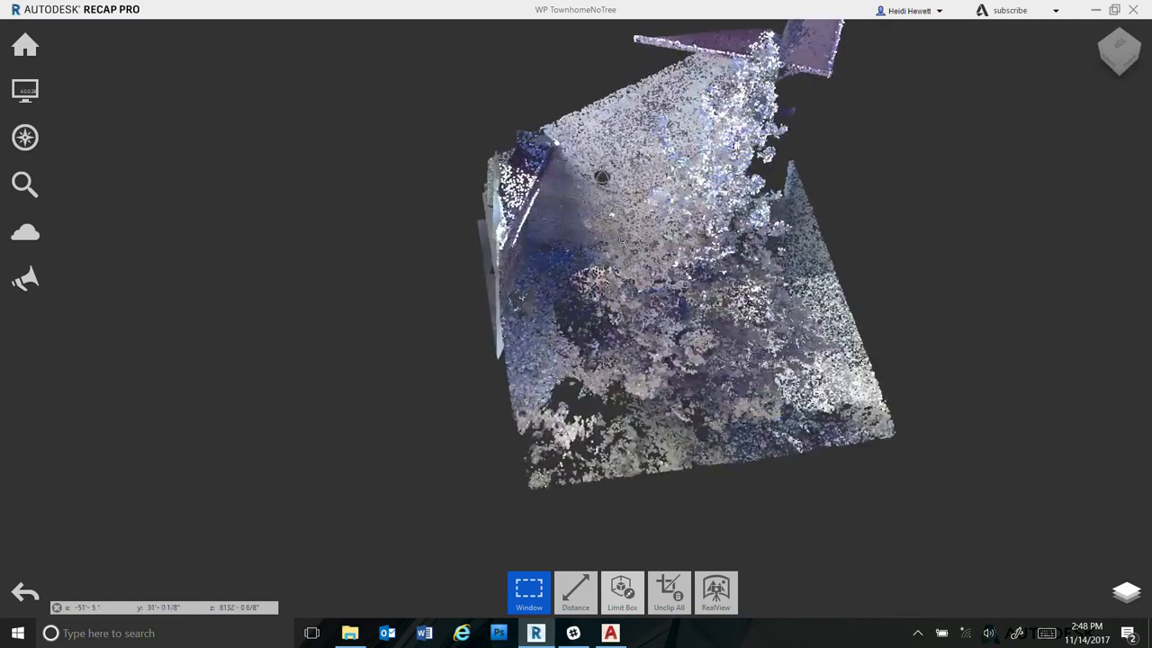
pyautogui.keyDown('shift'); pyautogui.moveTo(622, 241); pyautogui.dragTo(639, 310, button='middle'); pyautogui.keyUp('shift')
pyautogui.scroll(3, 768, 300)
pyautogui.keyDown('shift'); pyautogui.moveTo(760, 321); pyautogui.dragTo(793, 371, button='middle'); pyautogui.keyUp('shift')
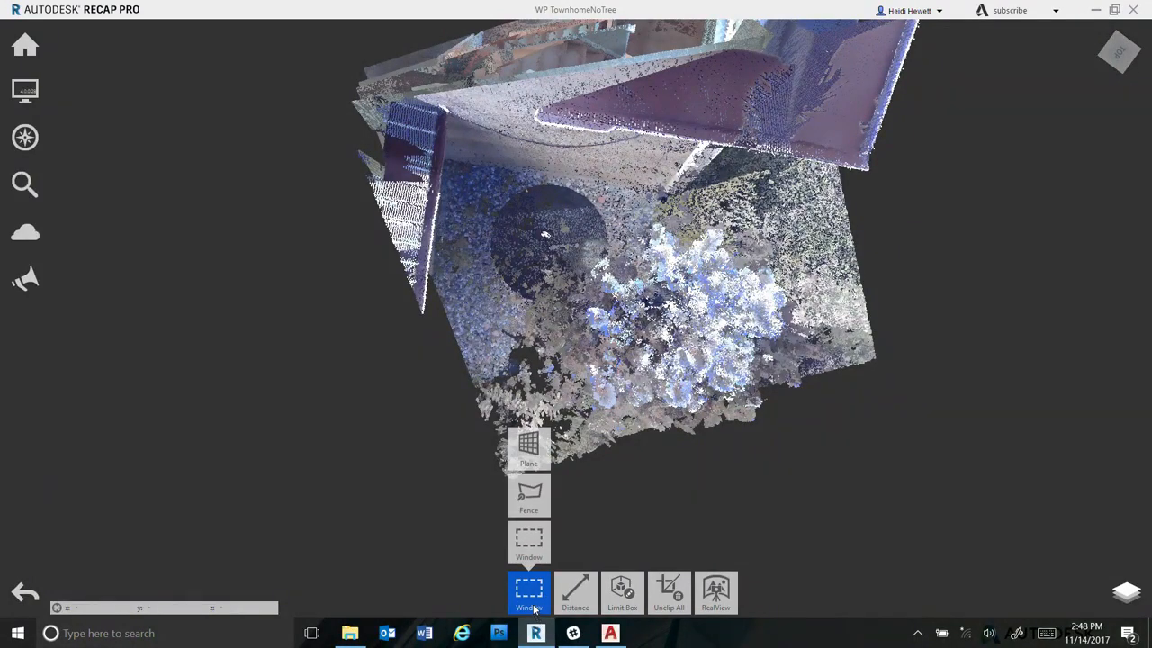
pyautogui.moveTo(512, 206); pyautogui.dragTo(846, 430)
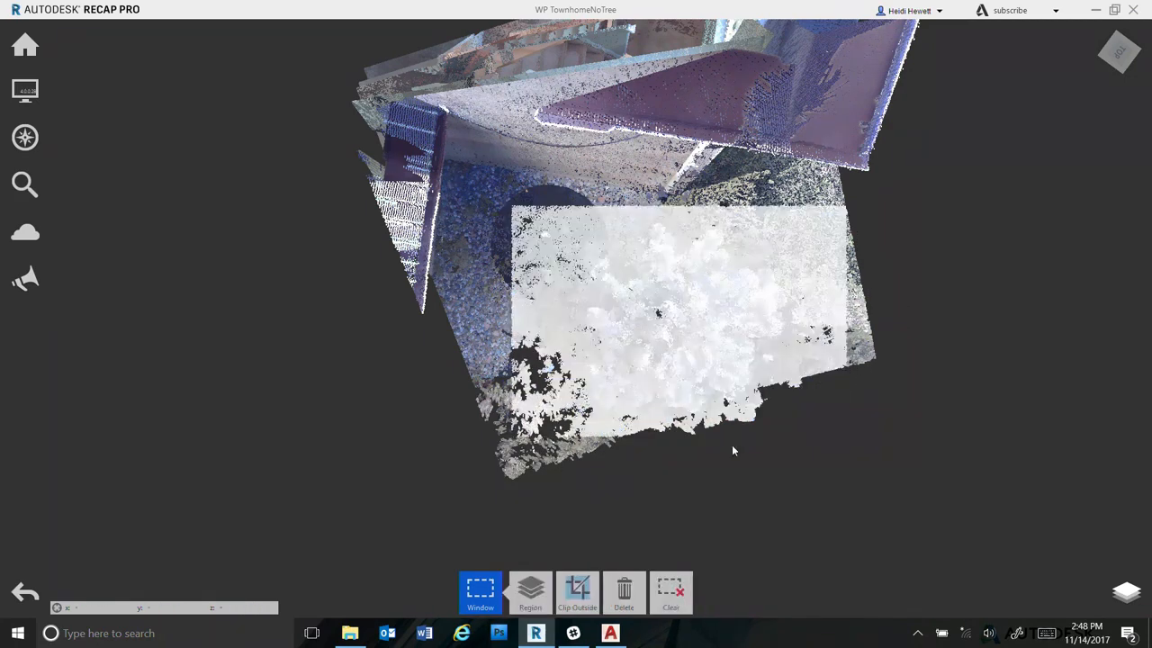
pyautogui.click(580, 591)
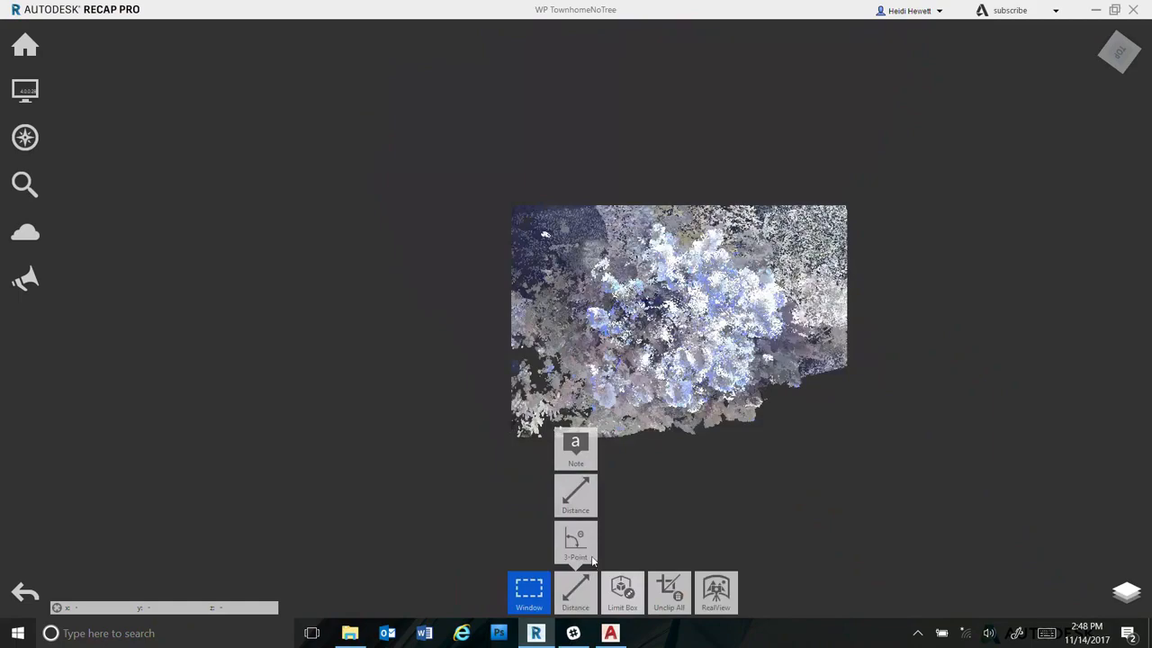
# Fence-select the tree's trunk and foliage from the side, excluding the ground and the small bush, and delete the selected points.
pyautogui.moveTo(575, 540)
pyautogui.moveTo(719, 465); pyautogui.dragTo(617, 506)
pyautogui.moveTo(617, 506); pyautogui.dragTo(731, 334, button='middle')
pyautogui.moveTo(540, 479); pyautogui.dragTo(693, 415, button='middle')
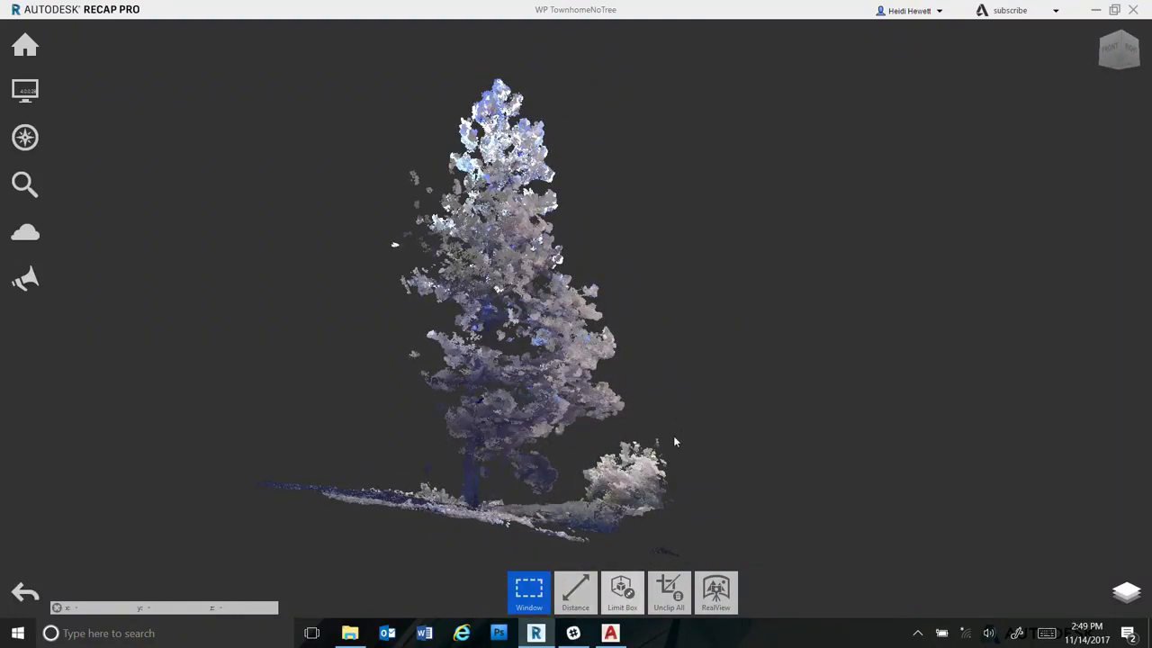
pyautogui.moveTo(535, 609)
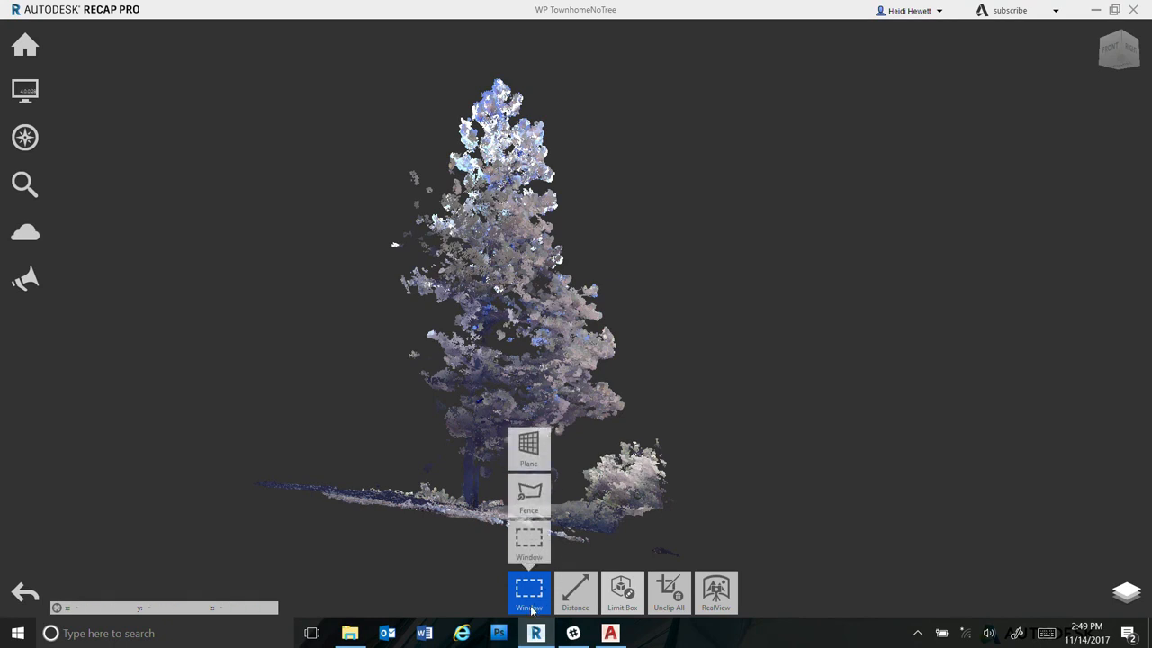
pyautogui.click(530, 497)
pyautogui.click(401, 458)
pyautogui.click(471, 495)
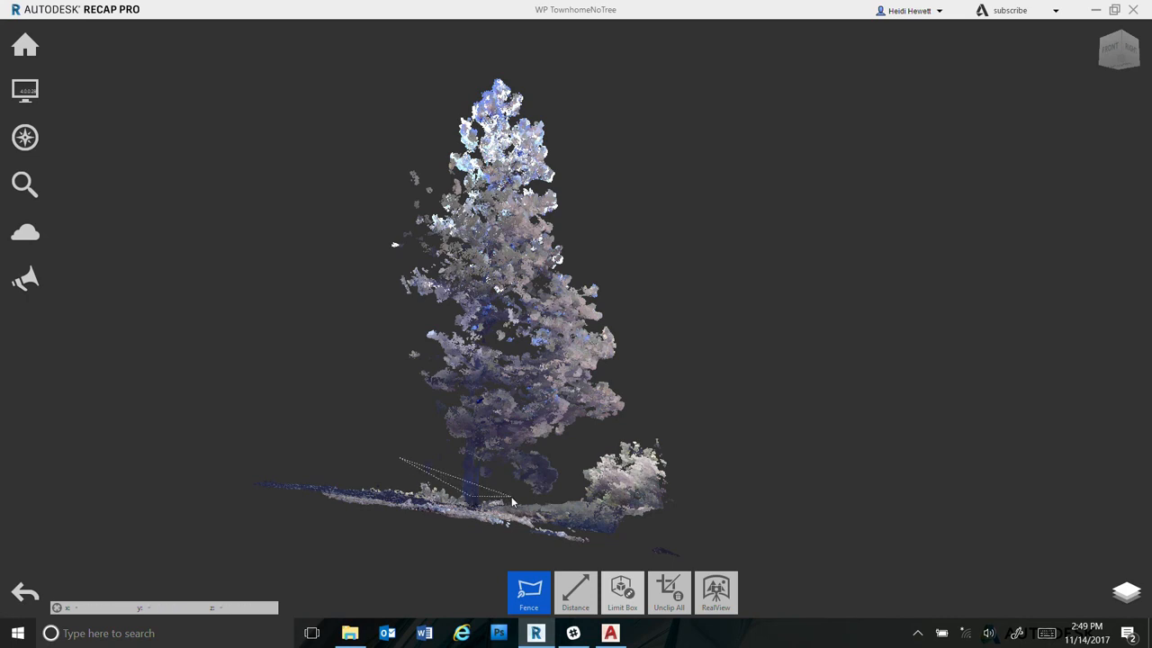
pyautogui.click(564, 495)
pyautogui.click(590, 440)
pyautogui.click(675, 381)
pyautogui.click(681, 115)
pyautogui.click(470, 41)
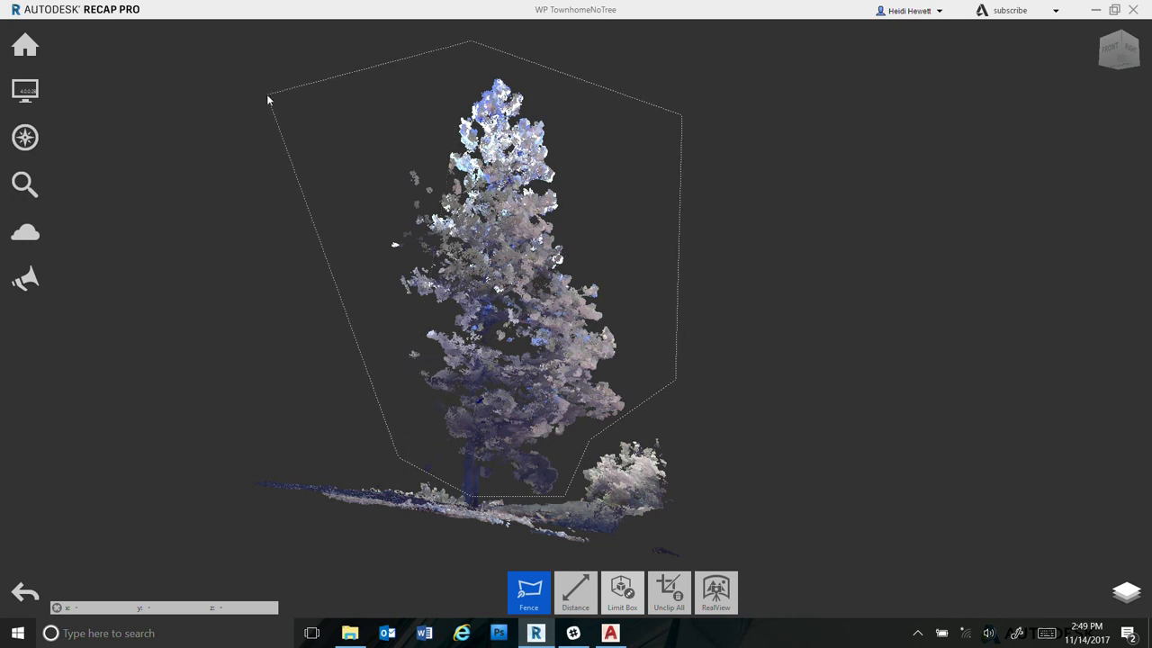
pyautogui.click(267, 94)
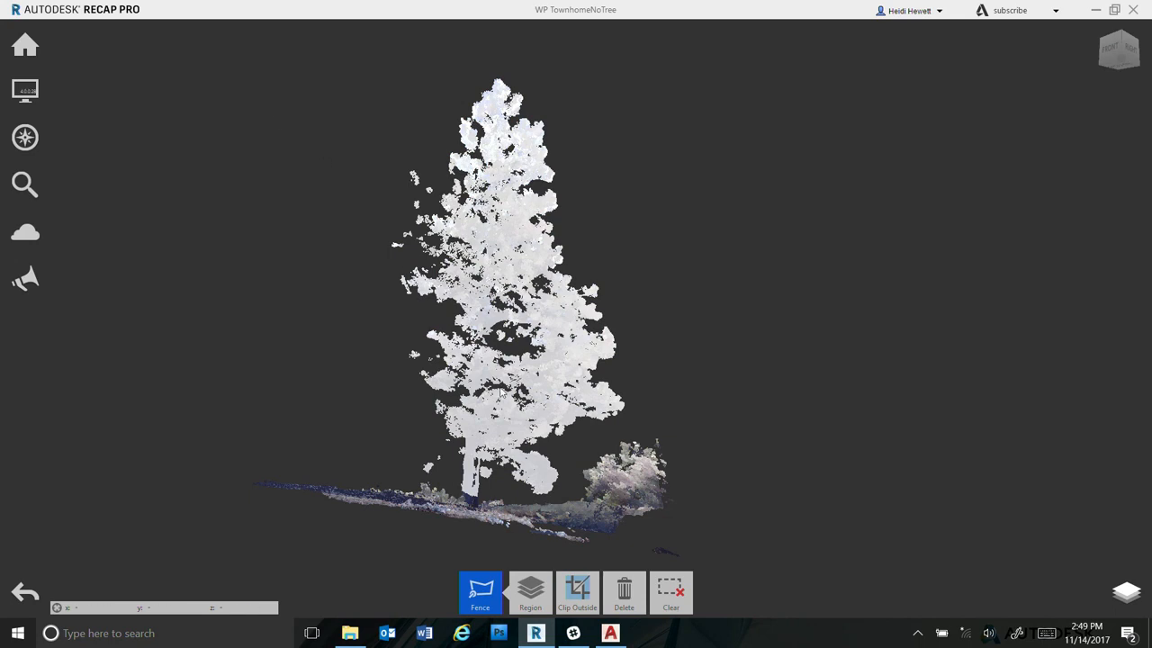
pyautogui.click(625, 592)
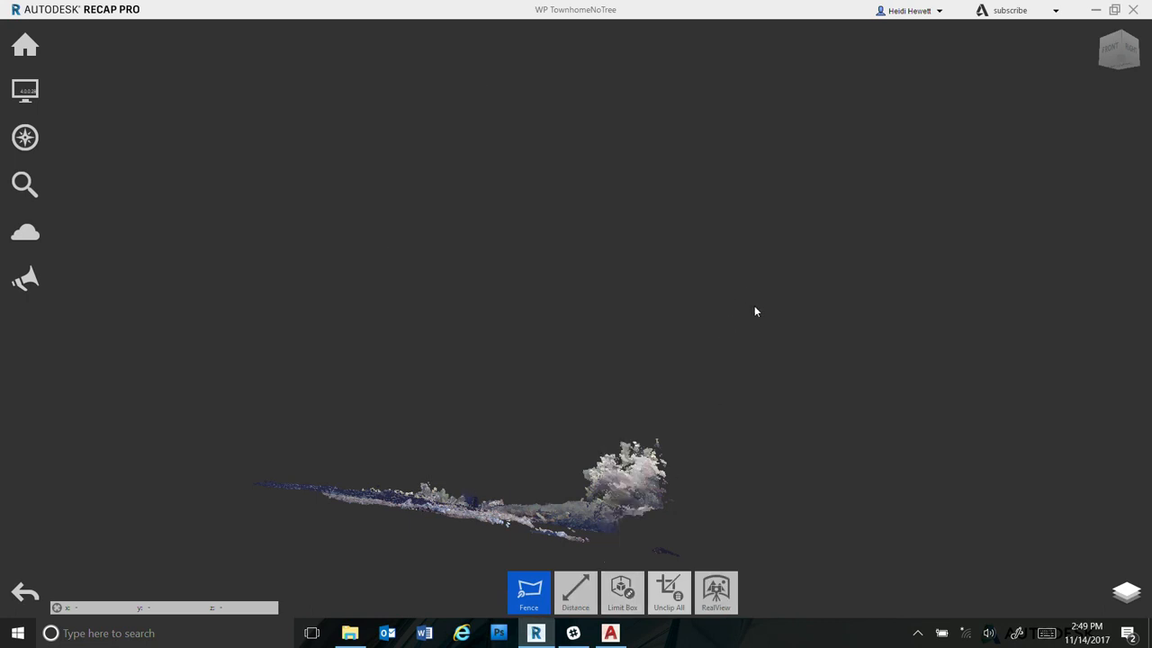
# Unclip all points to bring back the full townhome point cloud around the deleted tree.
pyautogui.moveTo(844, 316); pyautogui.dragTo(730, 547)
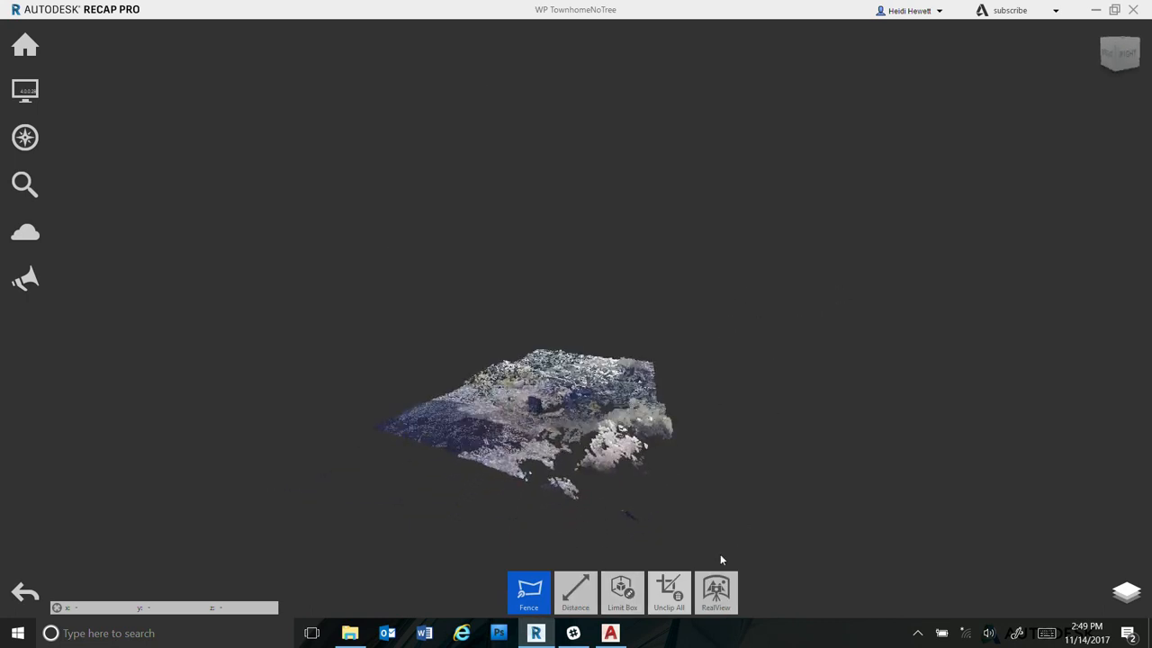
pyautogui.click(670, 592)
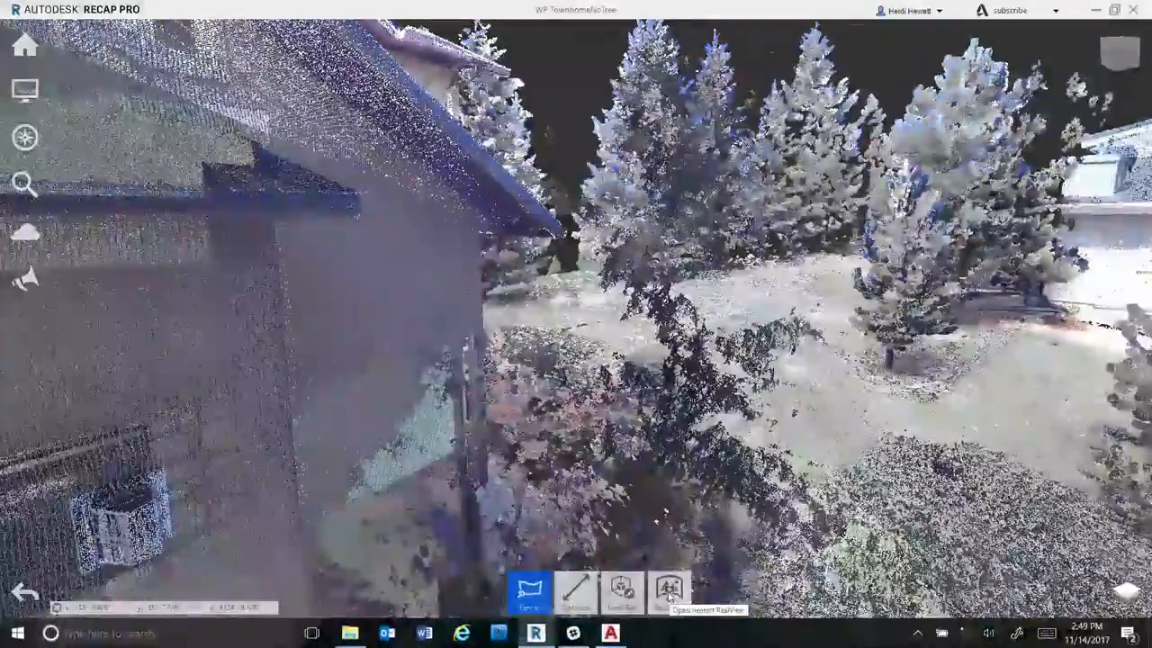
pyautogui.click(670, 590)
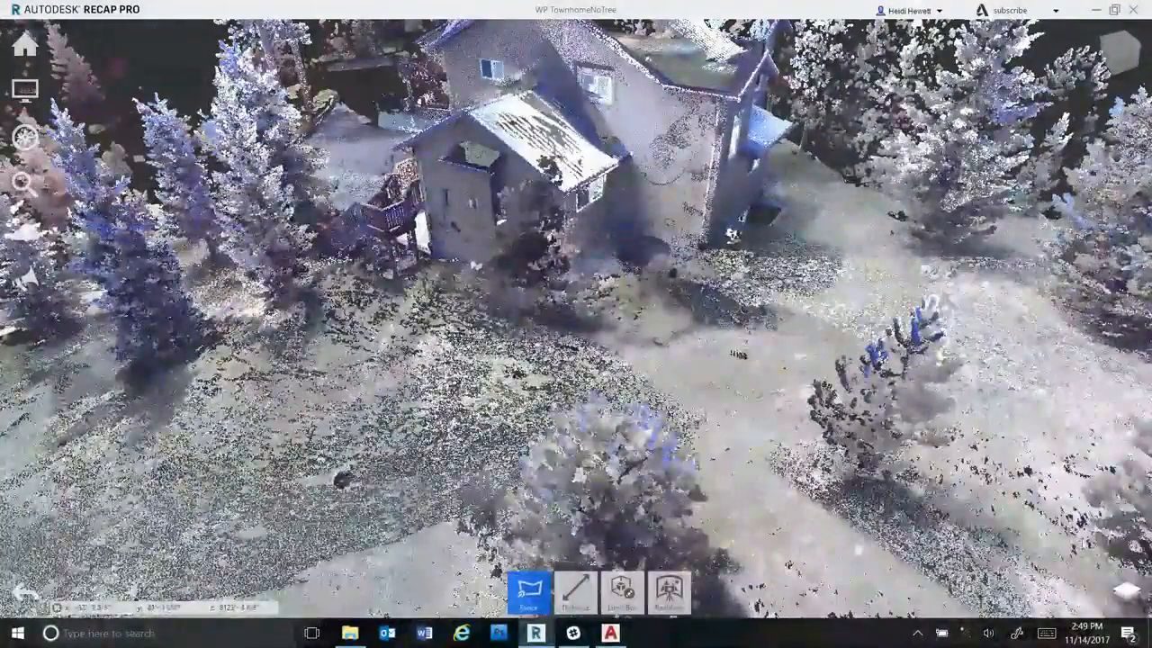
# List the project's scan locations, hide scans townhome005 and townhome006, and show both again.
pyautogui.click(1126, 591)
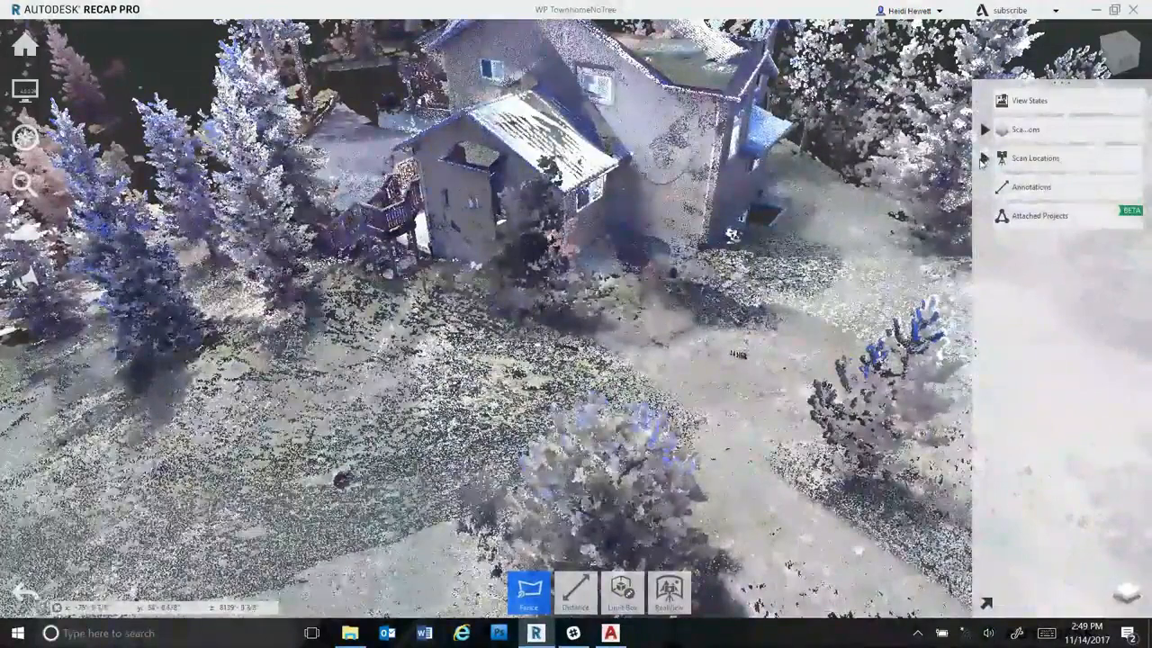
pyautogui.click(983, 158)
pyautogui.moveTo(1054, 216)
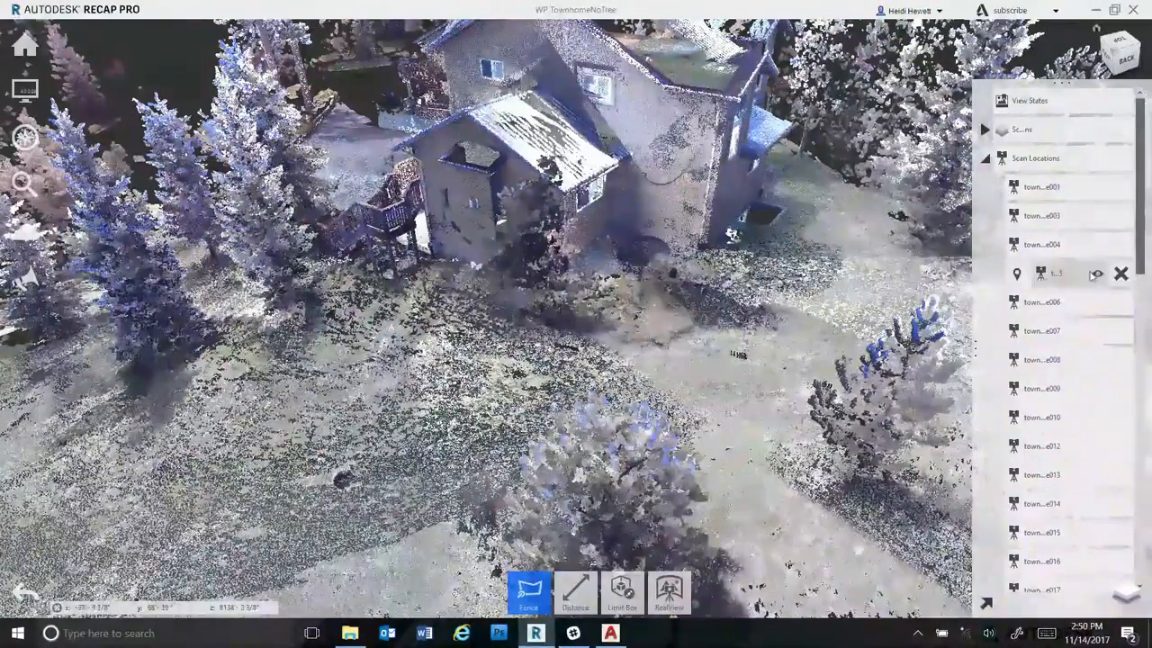
pyautogui.click(1097, 276)
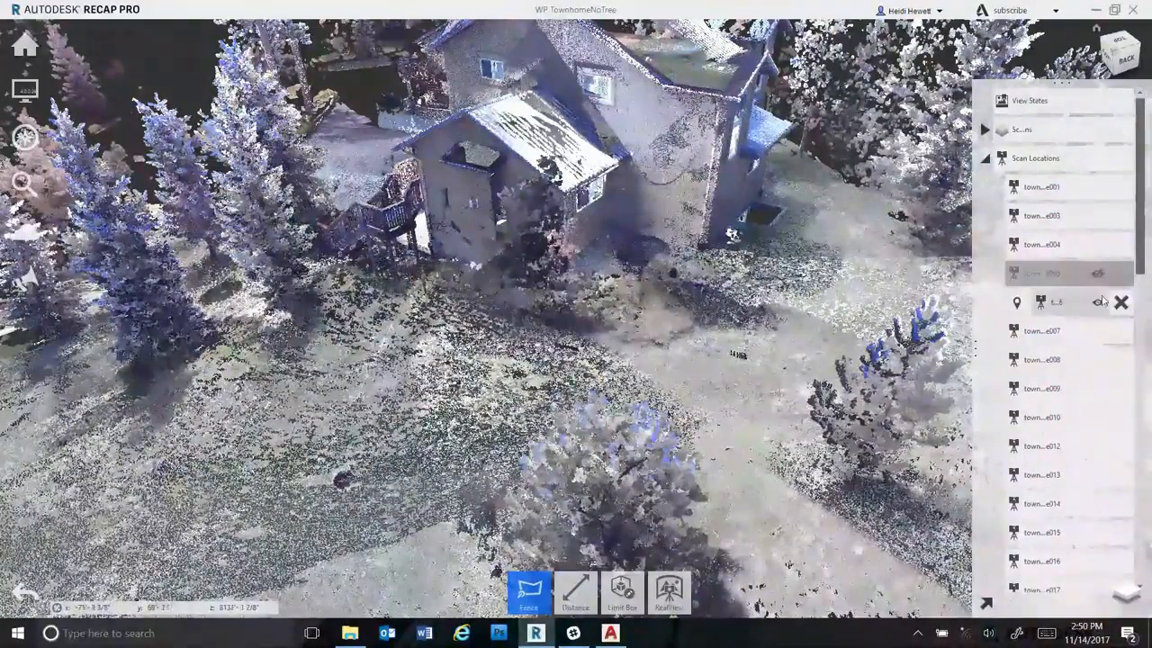
pyautogui.click(1098, 304)
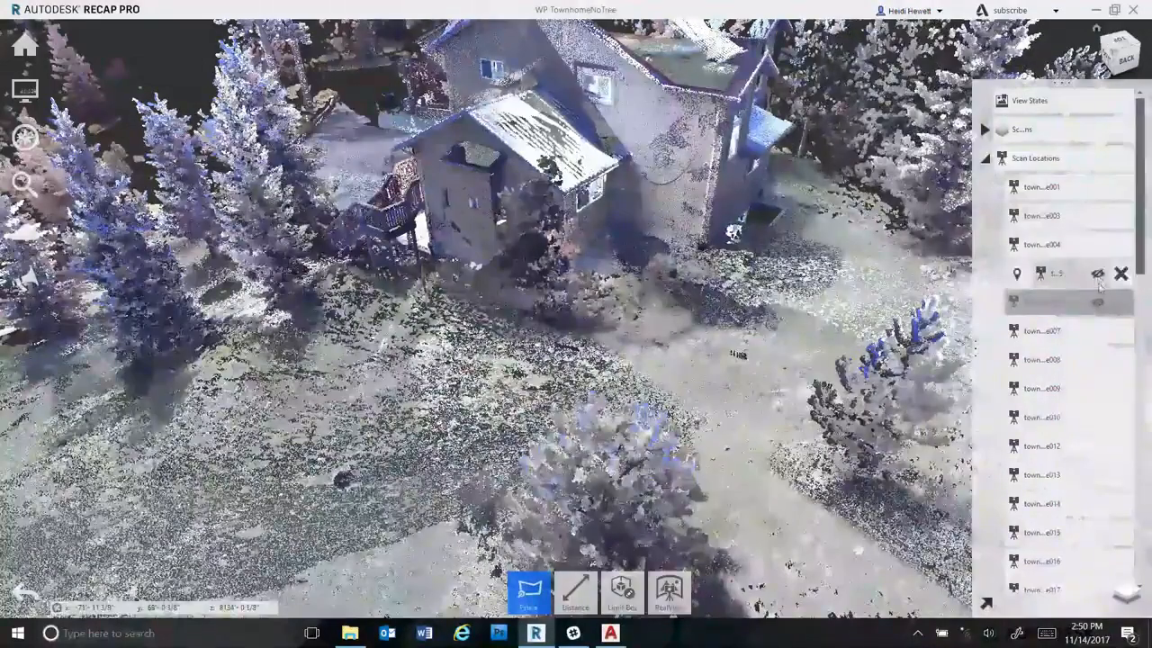
pyautogui.click(1099, 304)
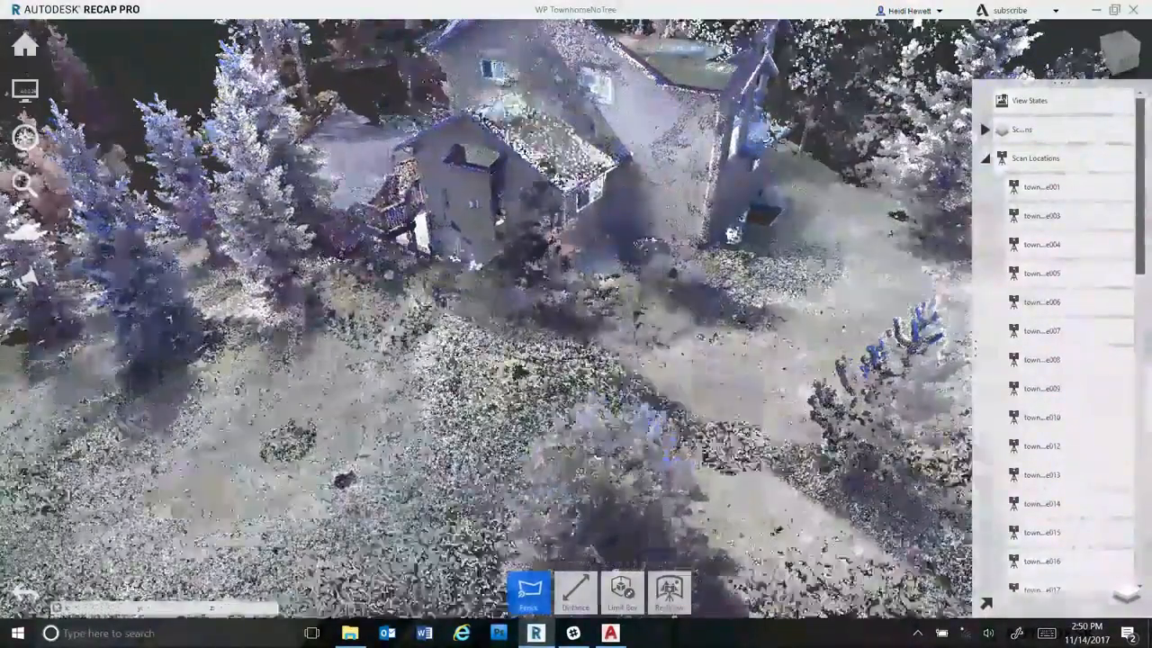
# Open the Save Project As dialog for the edited point cloud and cancel it without saving.
pyautogui.keyDown('shift'); pyautogui.moveTo(576, 360); pyautogui.dragTo(657, 324, button='middle'); pyautogui.keyUp('shift')
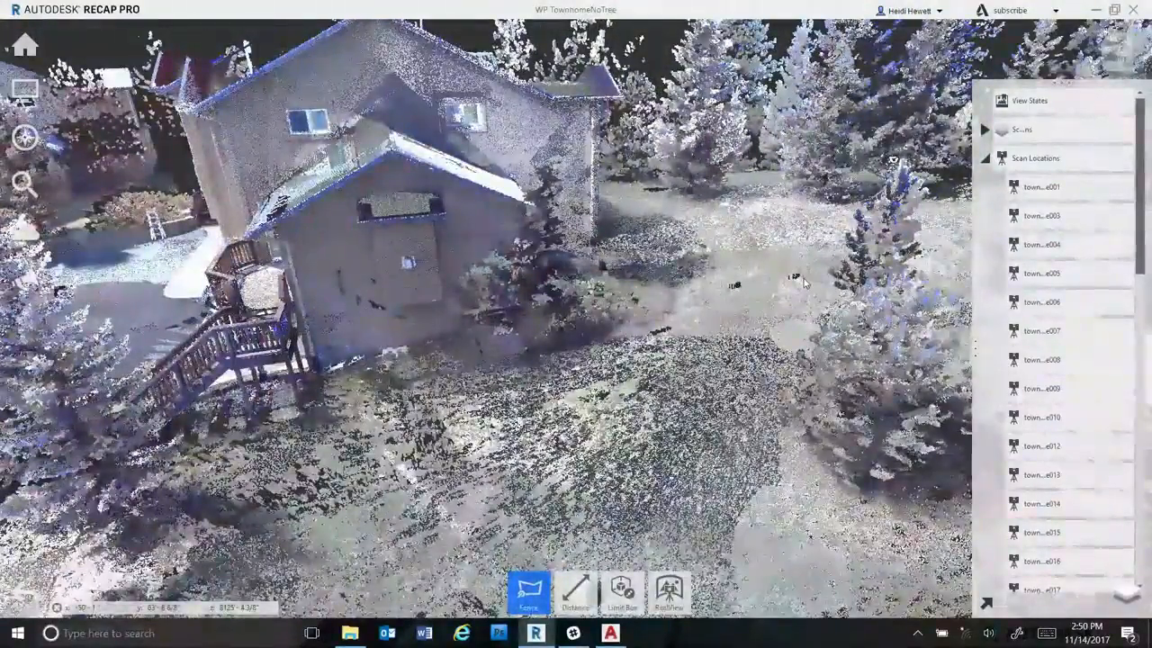
pyautogui.keyDown('shift'); pyautogui.moveTo(757, 267); pyautogui.dragTo(823, 259, button='middle'); pyautogui.keyUp('shift')
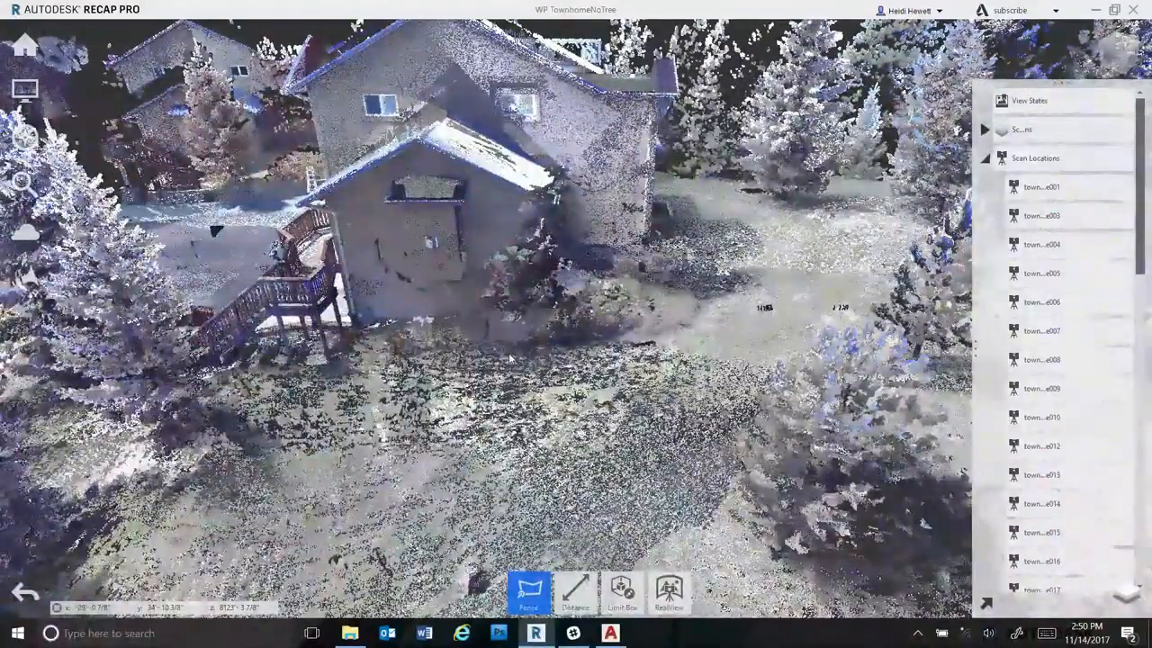
pyautogui.moveTo(24, 45)
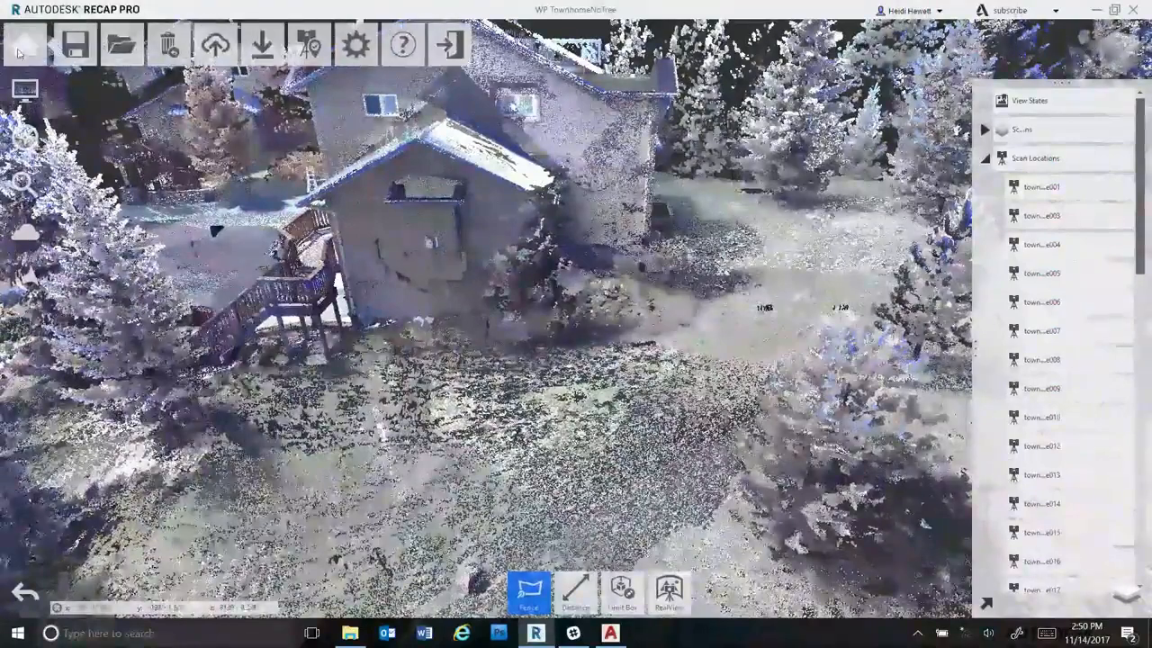
pyautogui.moveTo(88, 49)
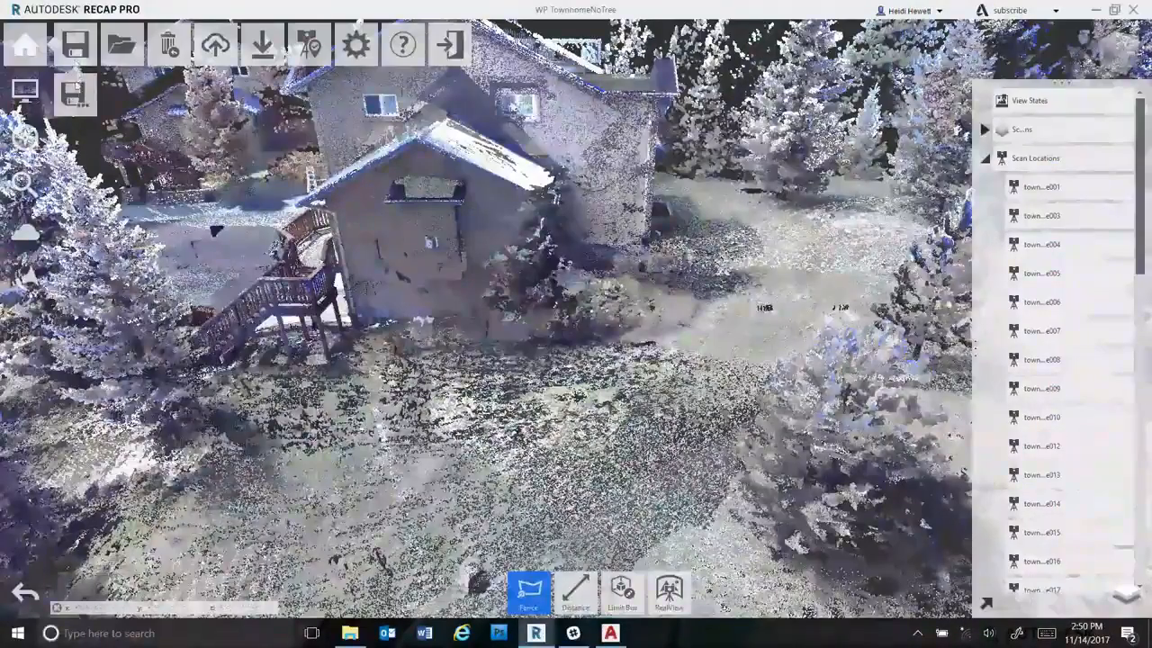
pyautogui.click(75, 93)
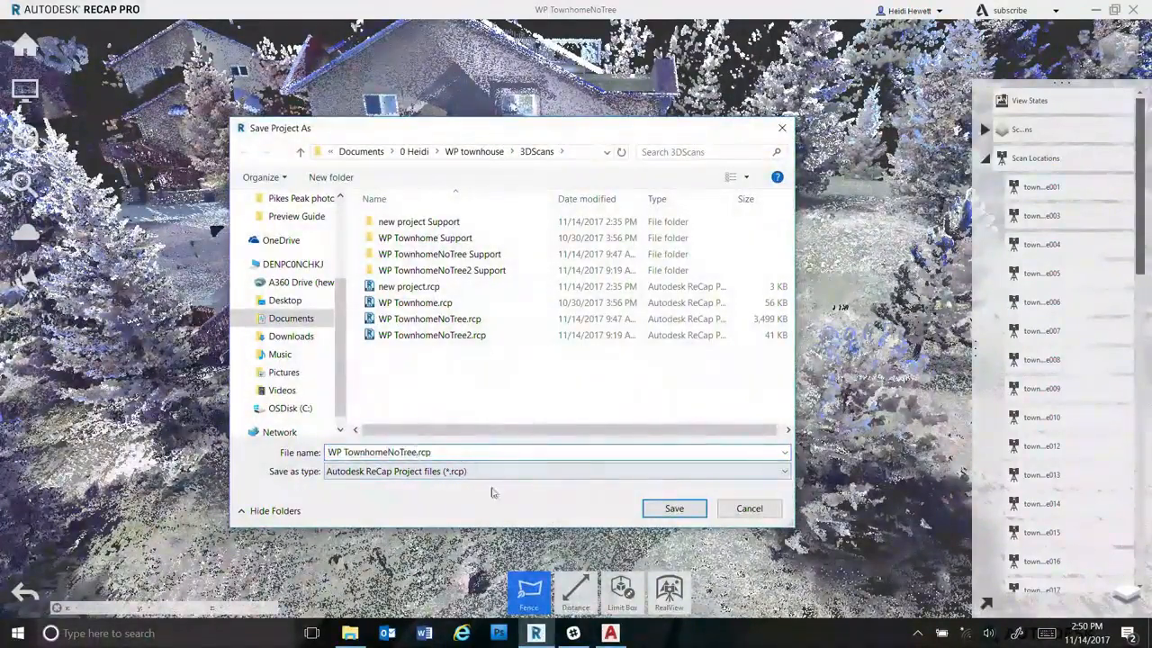
pyautogui.click(731, 512)
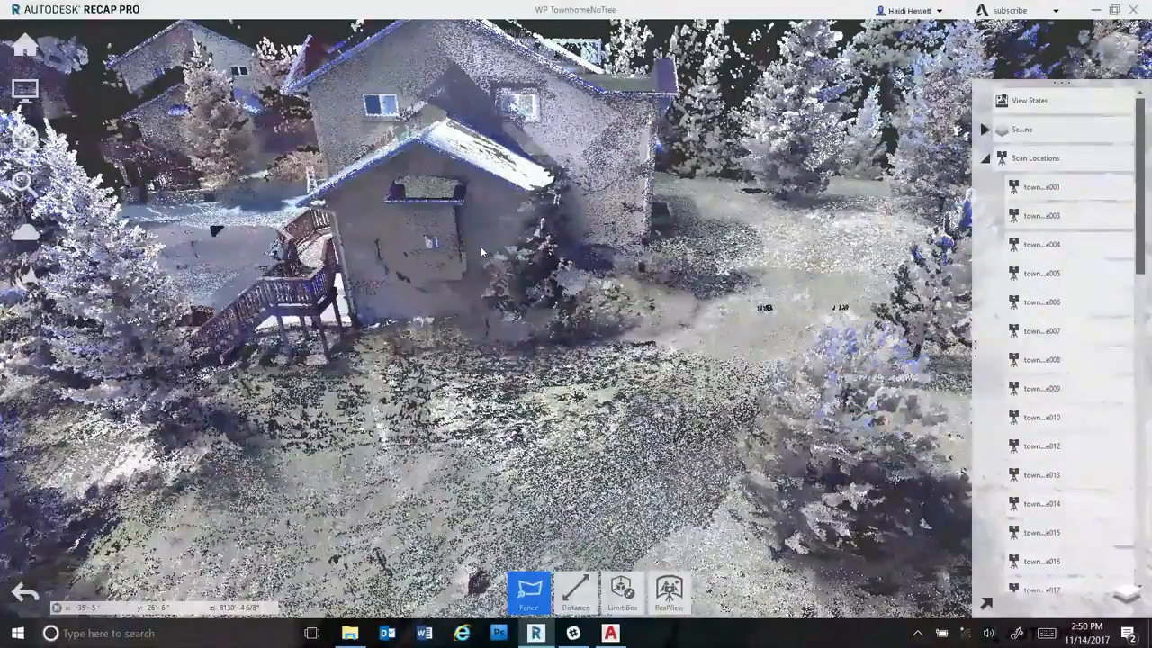
pyautogui.moveTo(16, 61)
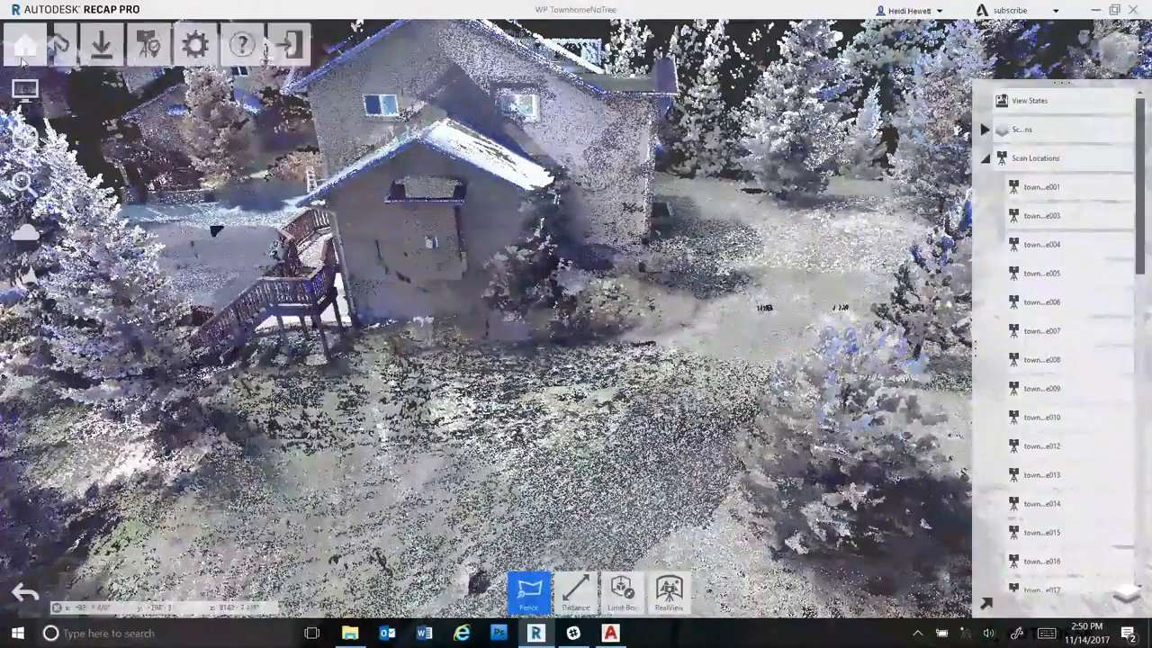
pyautogui.moveTo(24, 104)
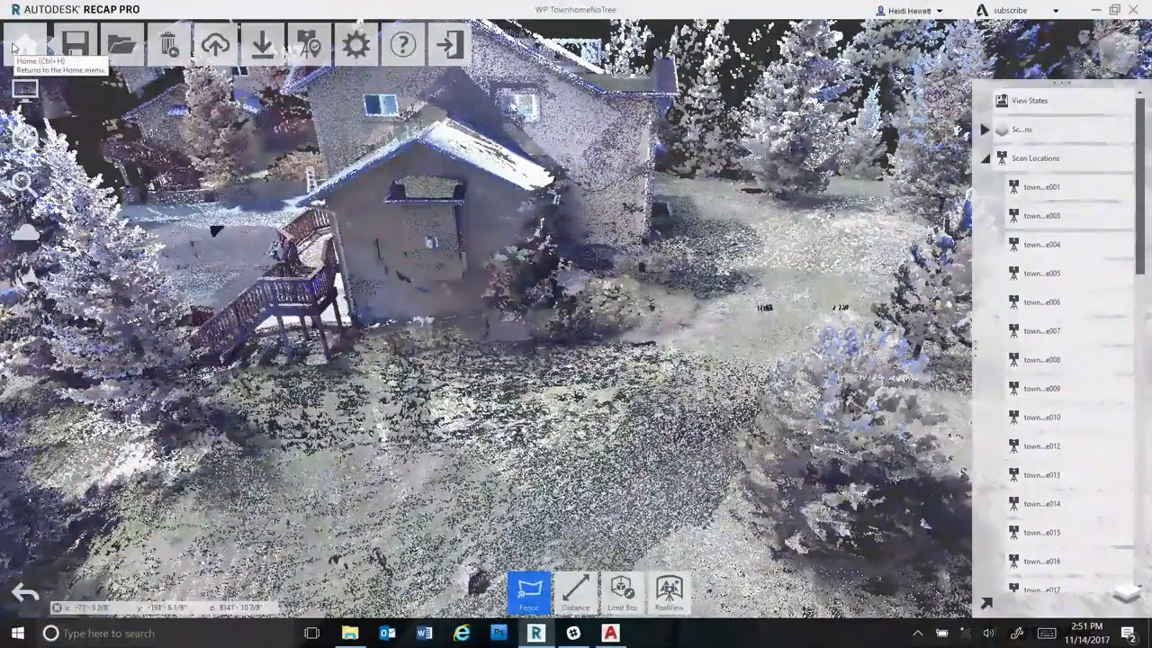
pyautogui.moveTo(297, 45)
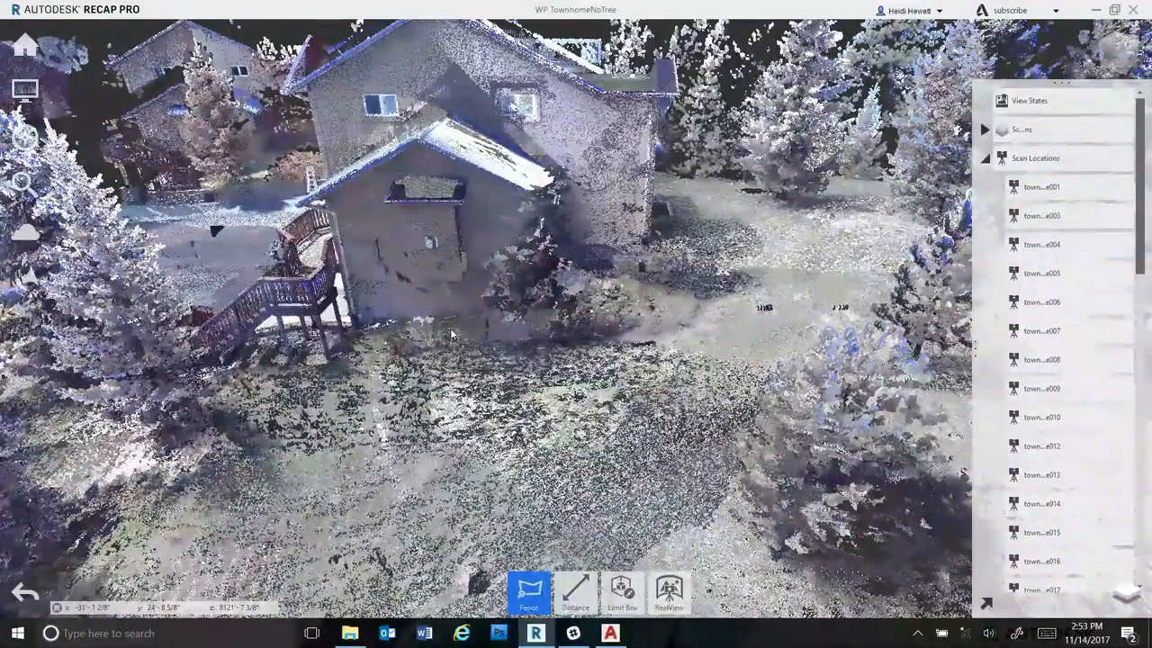
pyautogui.moveTo(32, 52)
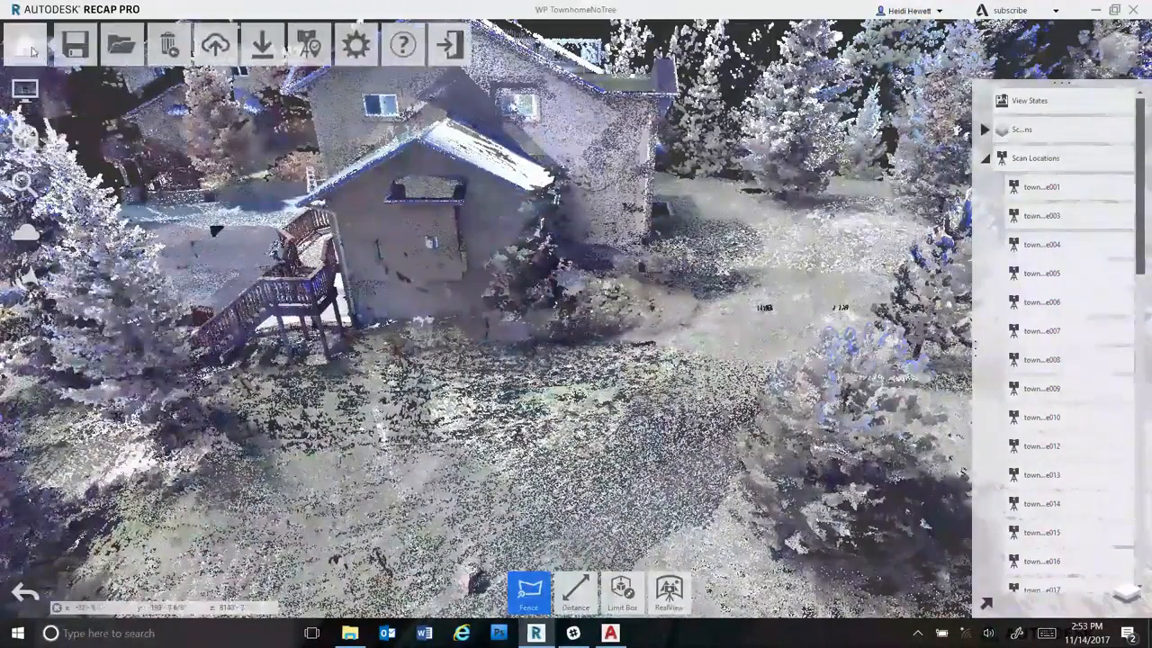
pyautogui.moveTo(75, 64)
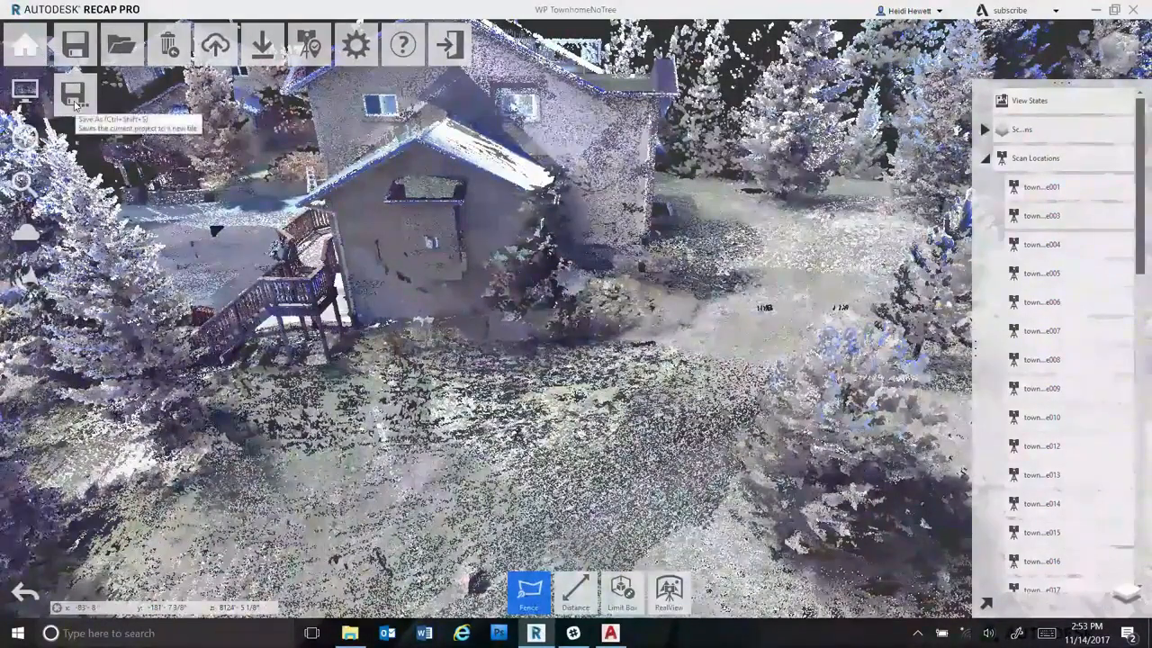
pyautogui.click(75, 99)
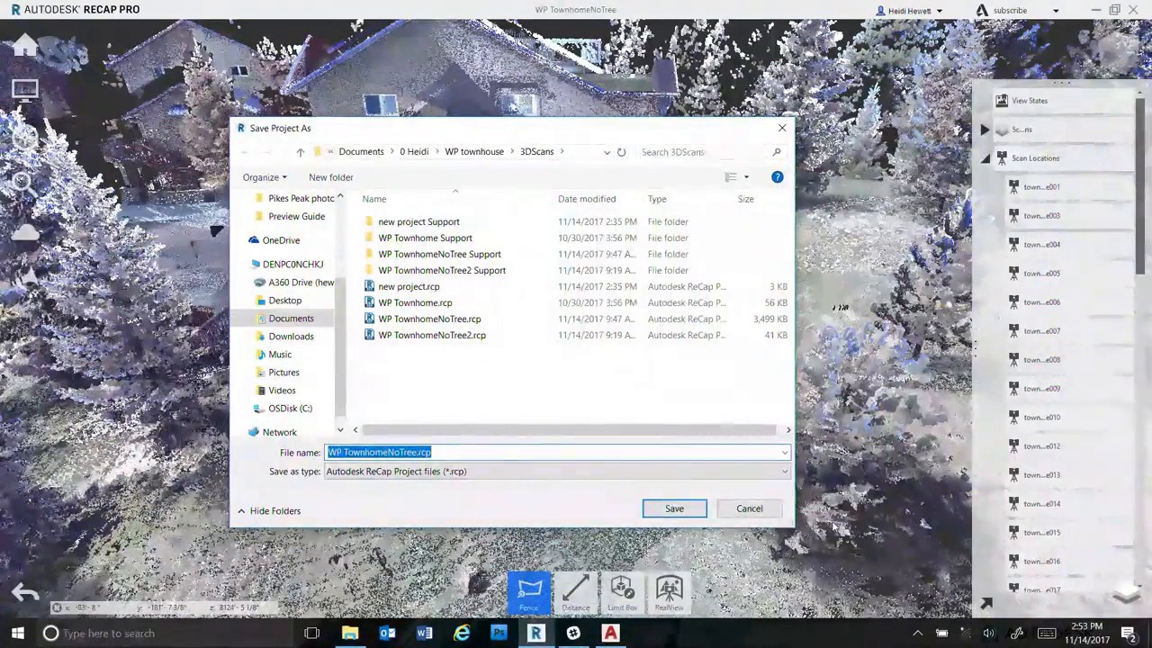
pyautogui.click(748, 508)
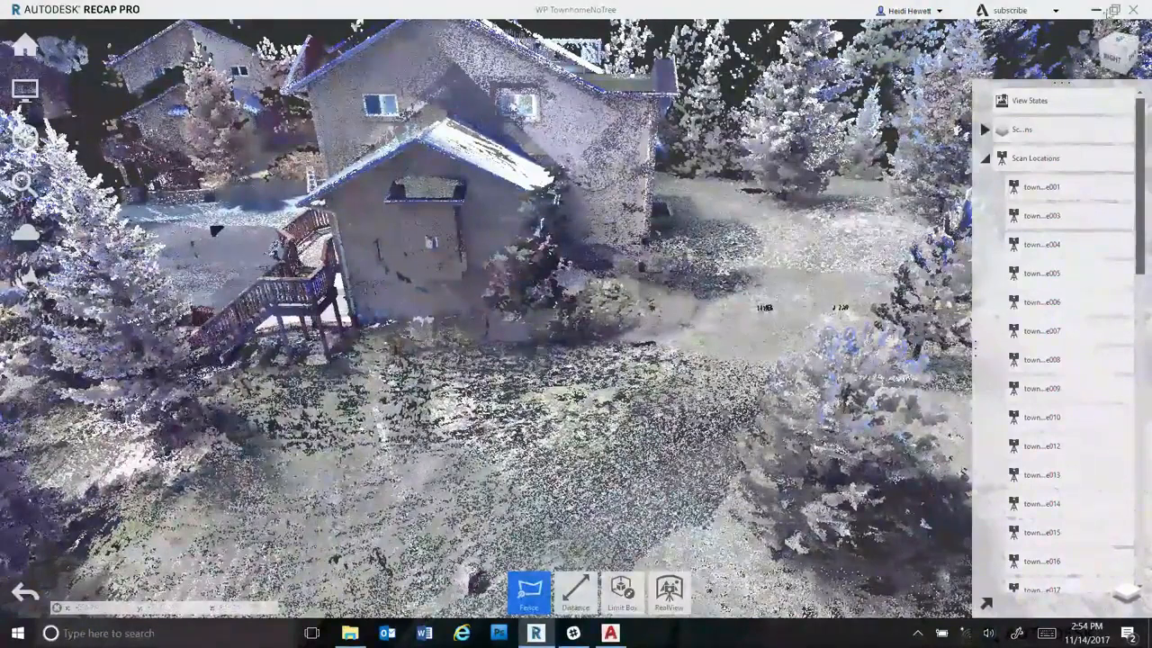
# Exit ReCap Pro without saving the project changes and switch to AutoCAD 2018.
pyautogui.click(1133, 10)
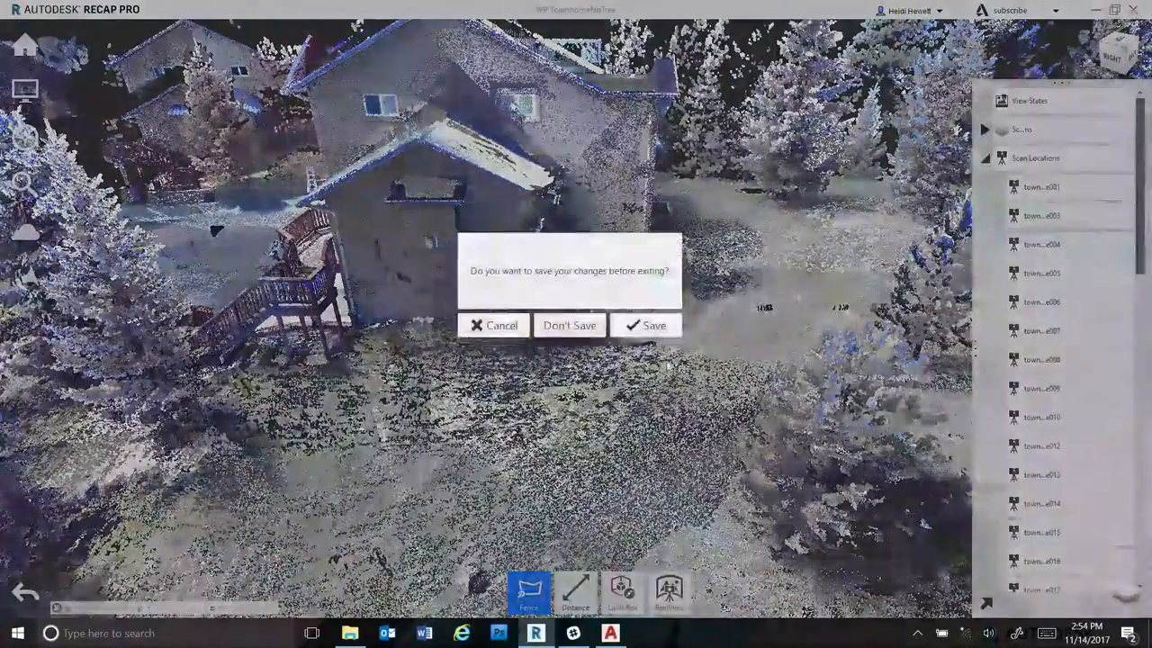
pyautogui.click(569, 327)
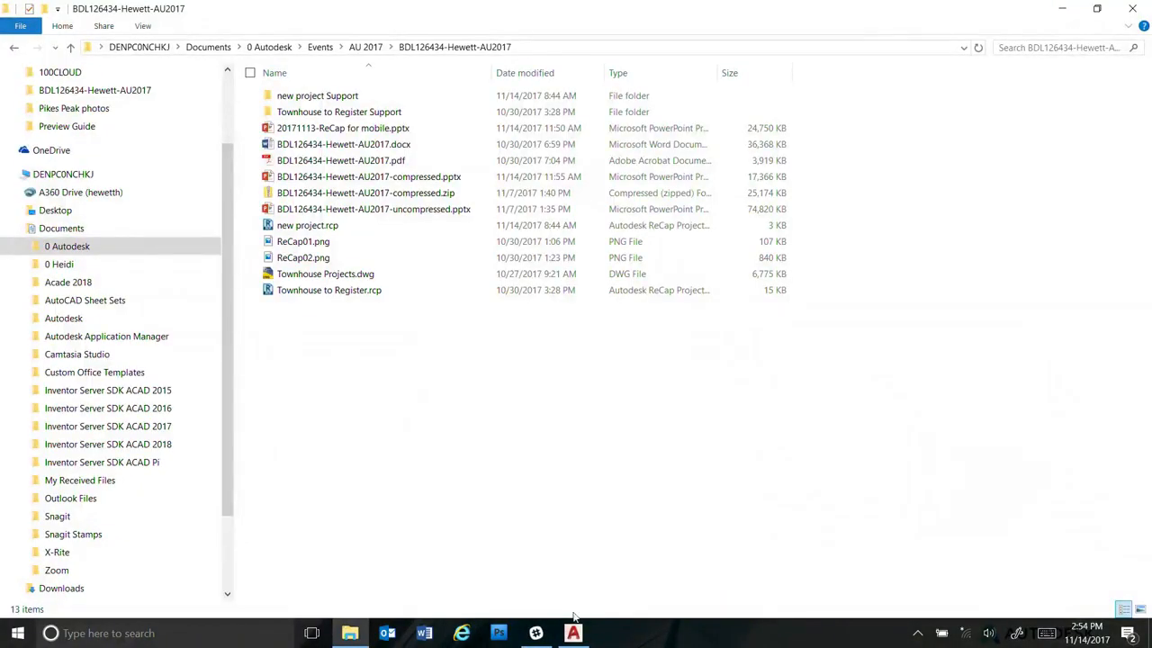
pyautogui.click(573, 633)
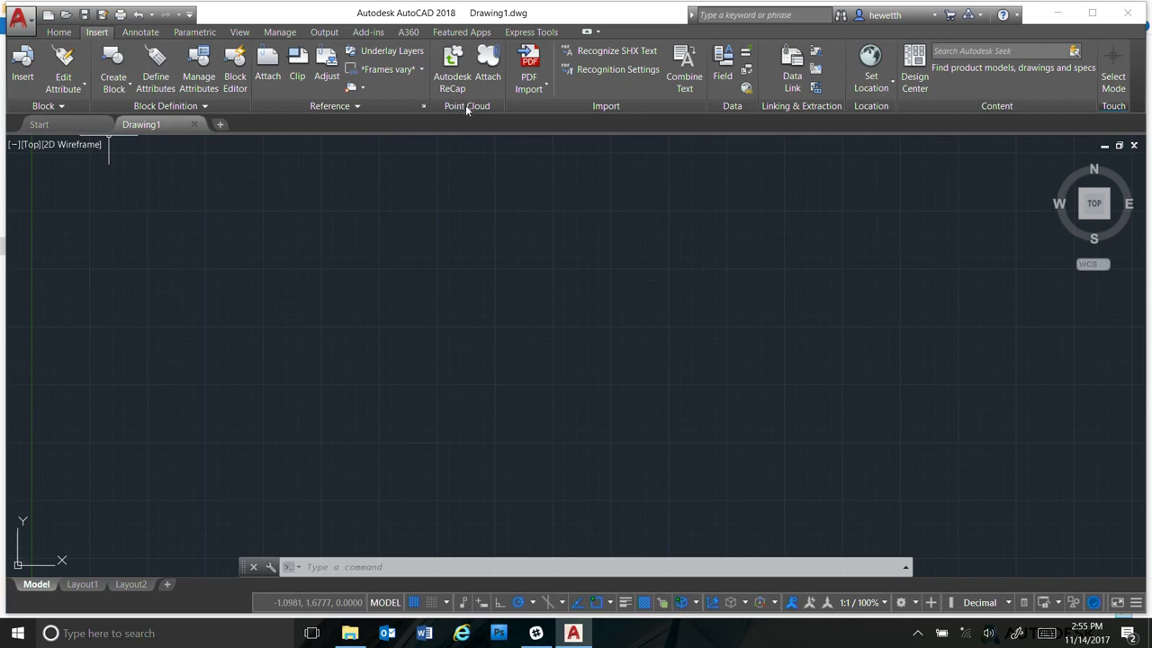
# Attach the point cloud project WP TownhomeNoTree2.rcp to Drawing1 with a relative path, insertion point 0,0,0, scale 1 and zoom to point cloud.
pyautogui.click(488, 63)
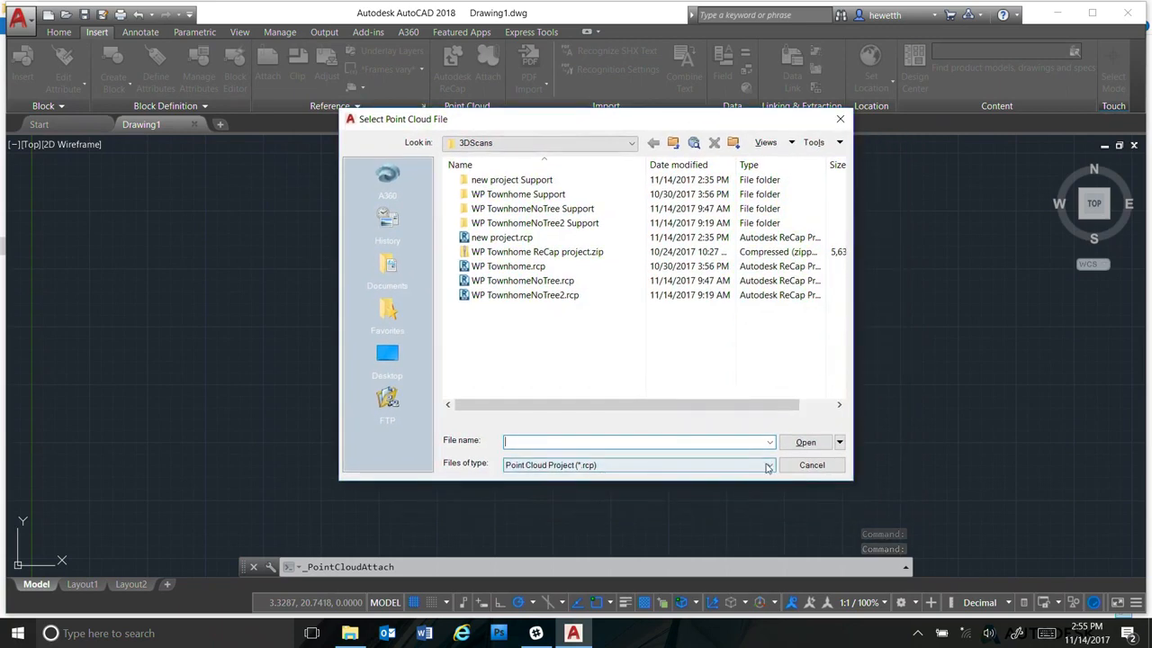
pyautogui.click(770, 465)
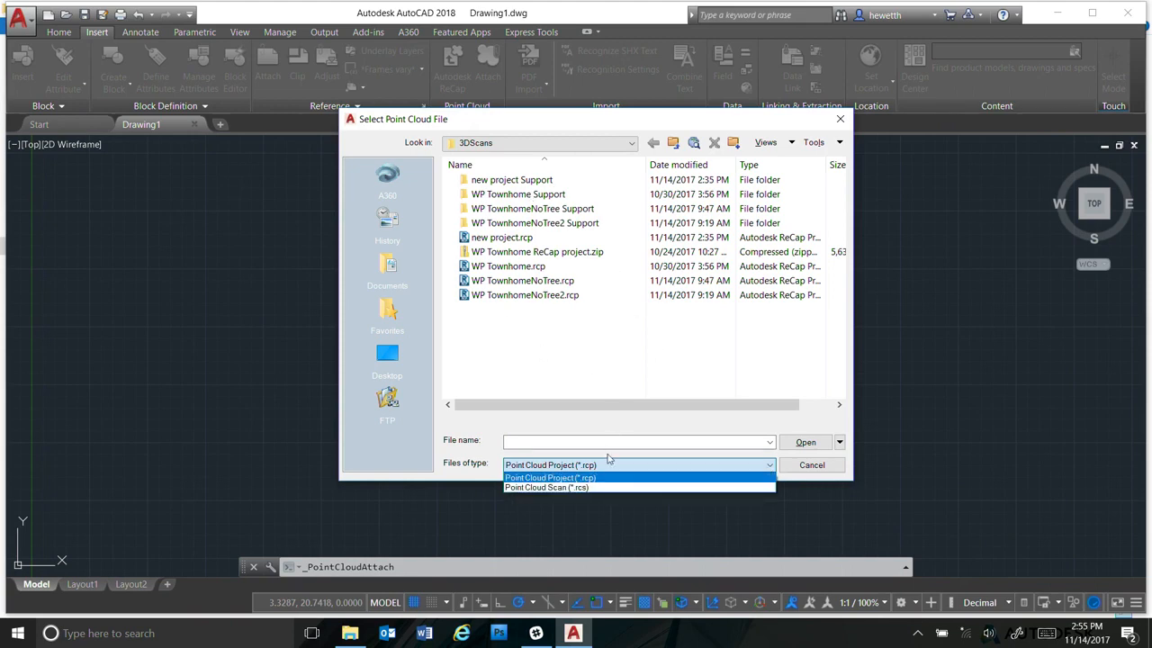
pyautogui.click(540, 308)
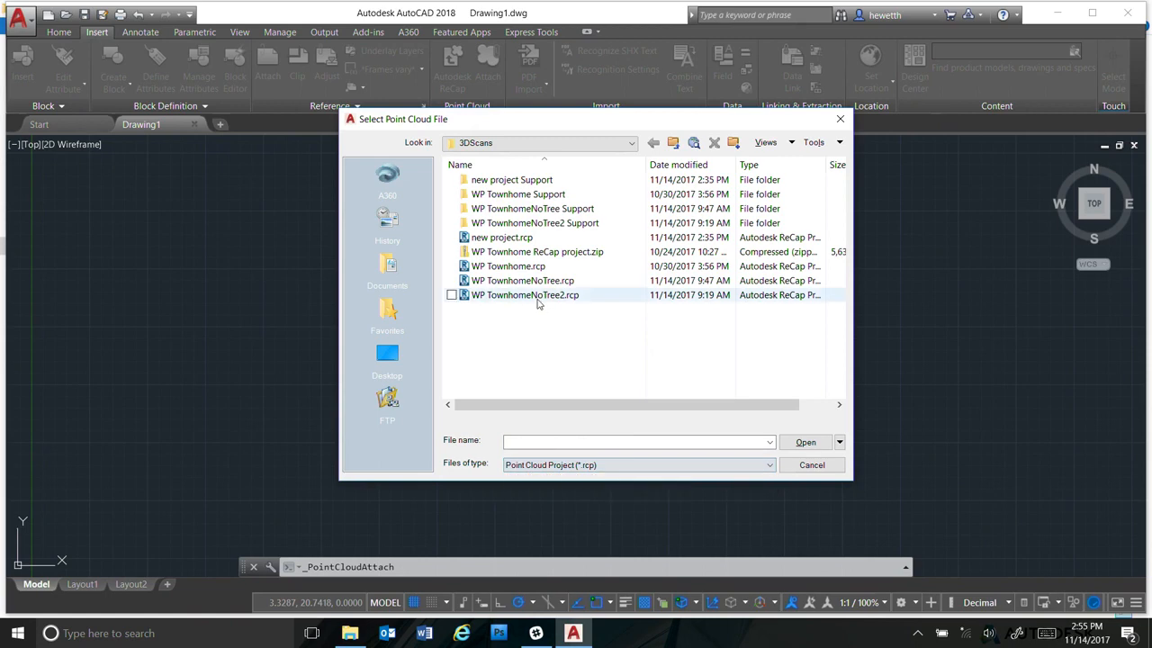
pyautogui.click(804, 445)
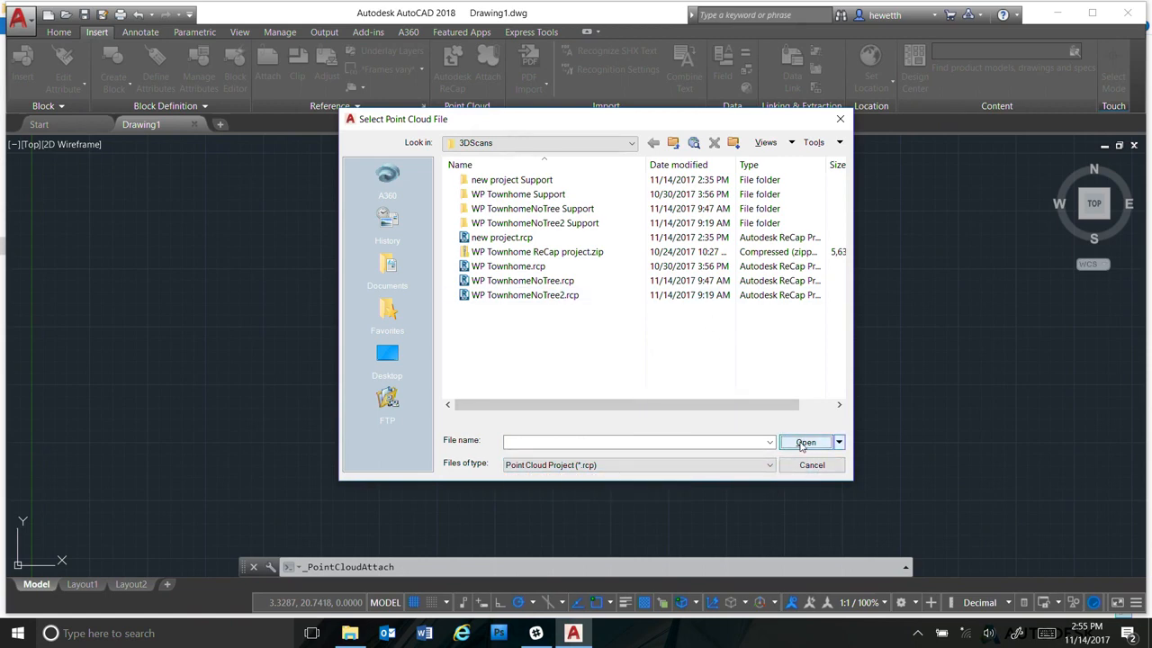
pyautogui.doubleClick(545, 294)
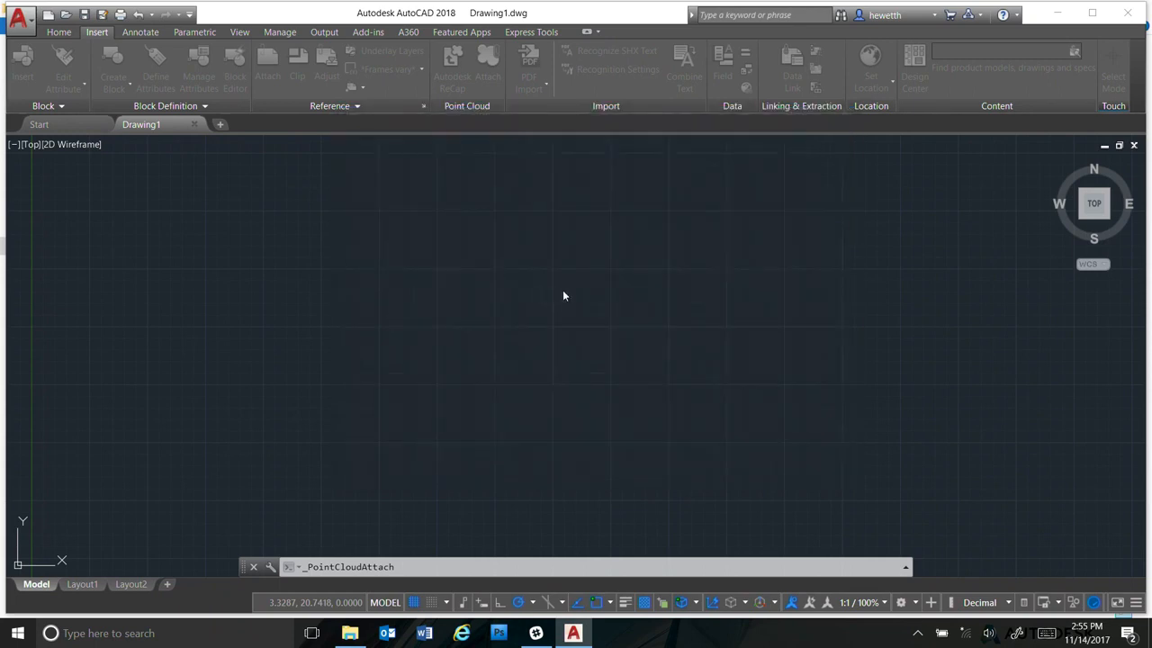
pyautogui.moveTo(660, 158); pyautogui.dragTo(519, 158)
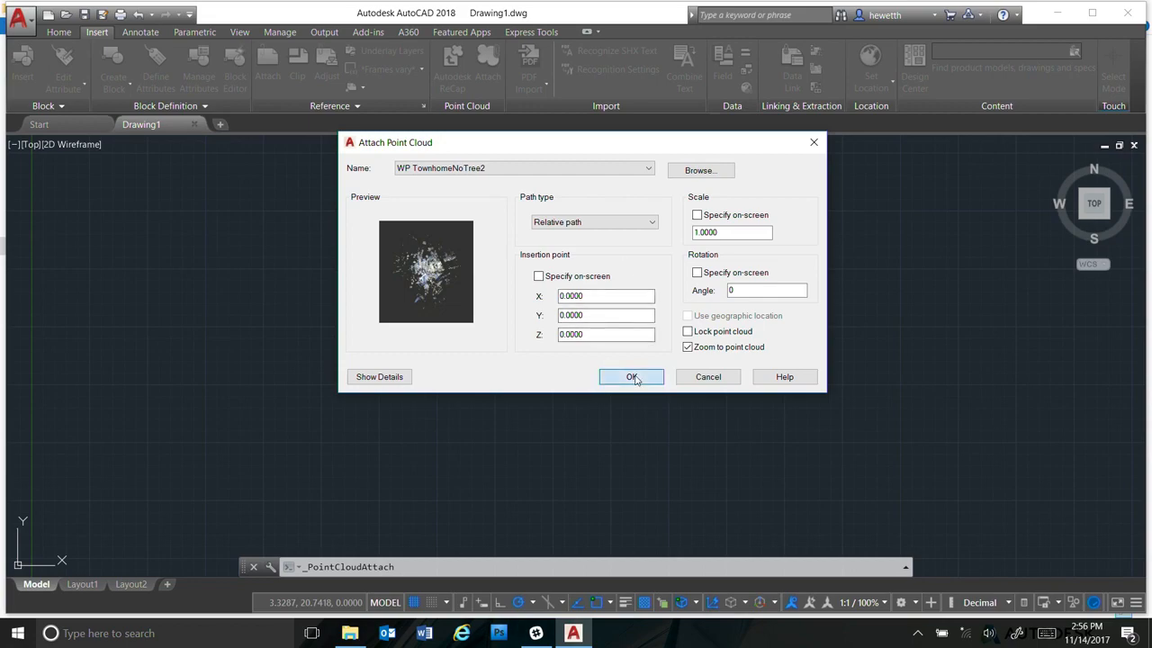
pyautogui.click(632, 377)
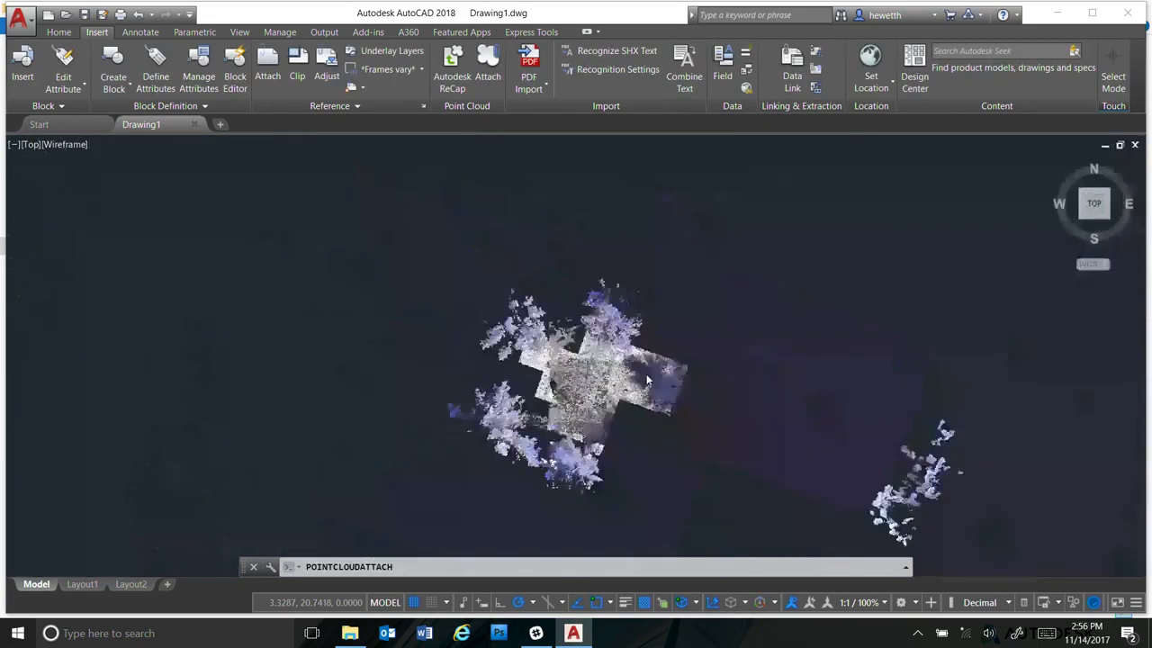
# Examine the attached point cloud in 3D around the townhome, from the front and from above, and select the cloud.
pyautogui.keyDown('shift'); pyautogui.moveTo(691, 470); pyautogui.dragTo(779, 249, button='middle'); pyautogui.keyUp('shift')
pyautogui.scroll(3, 569, 349)
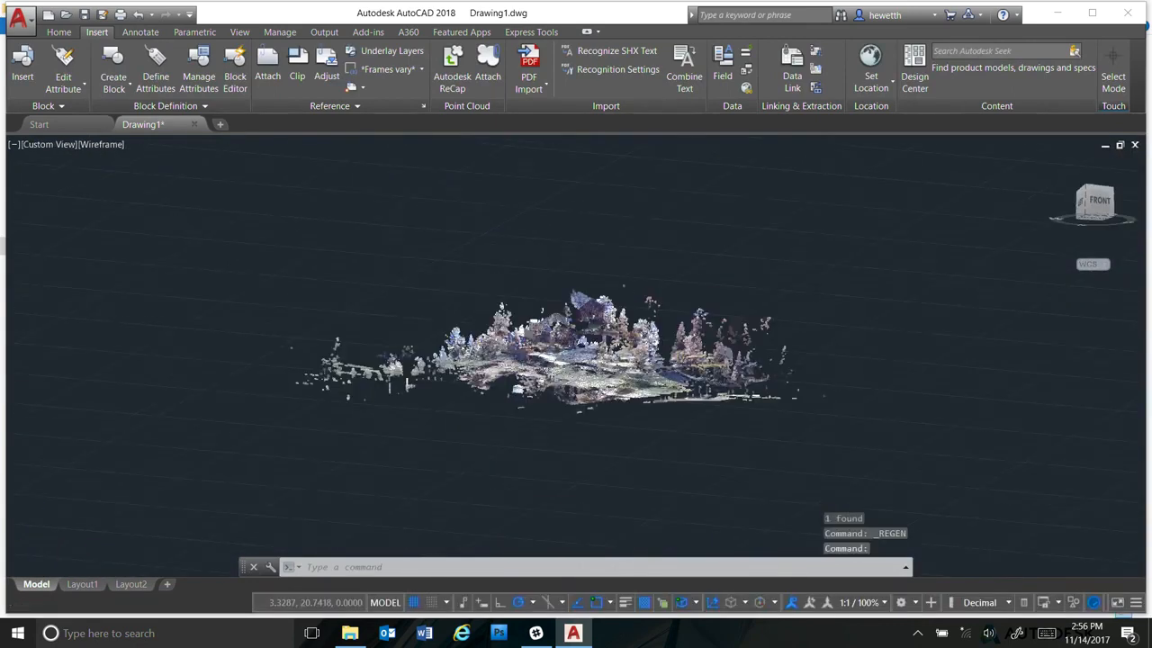
pyautogui.scroll(8, 580, 342)
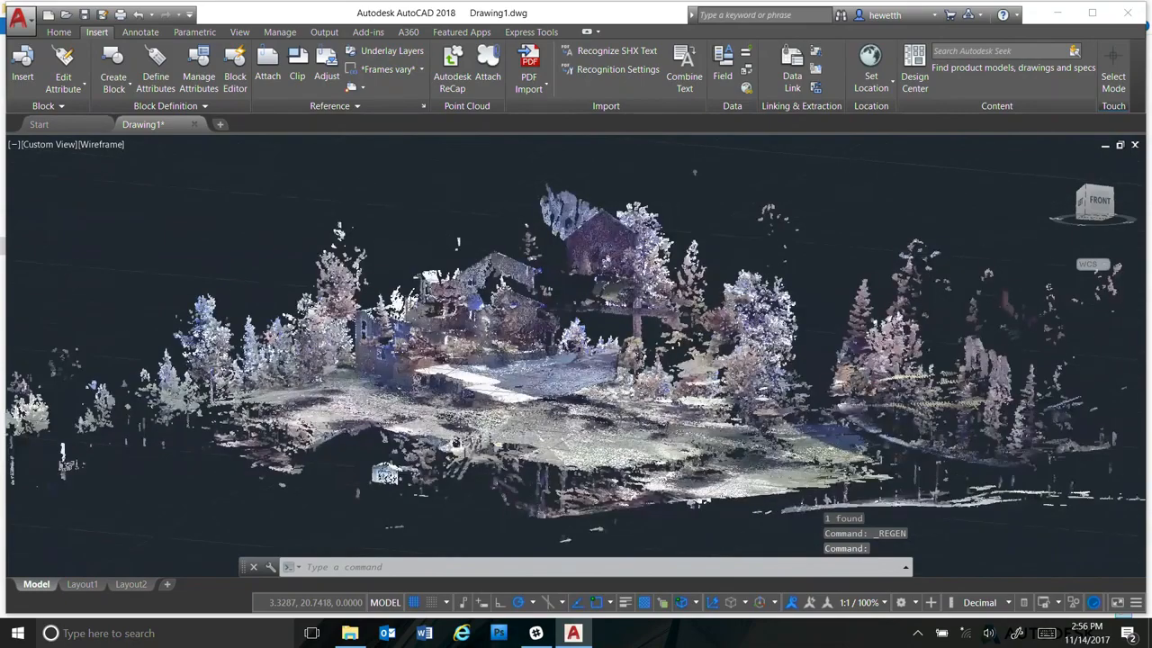
pyautogui.scroll(5, 587, 318)
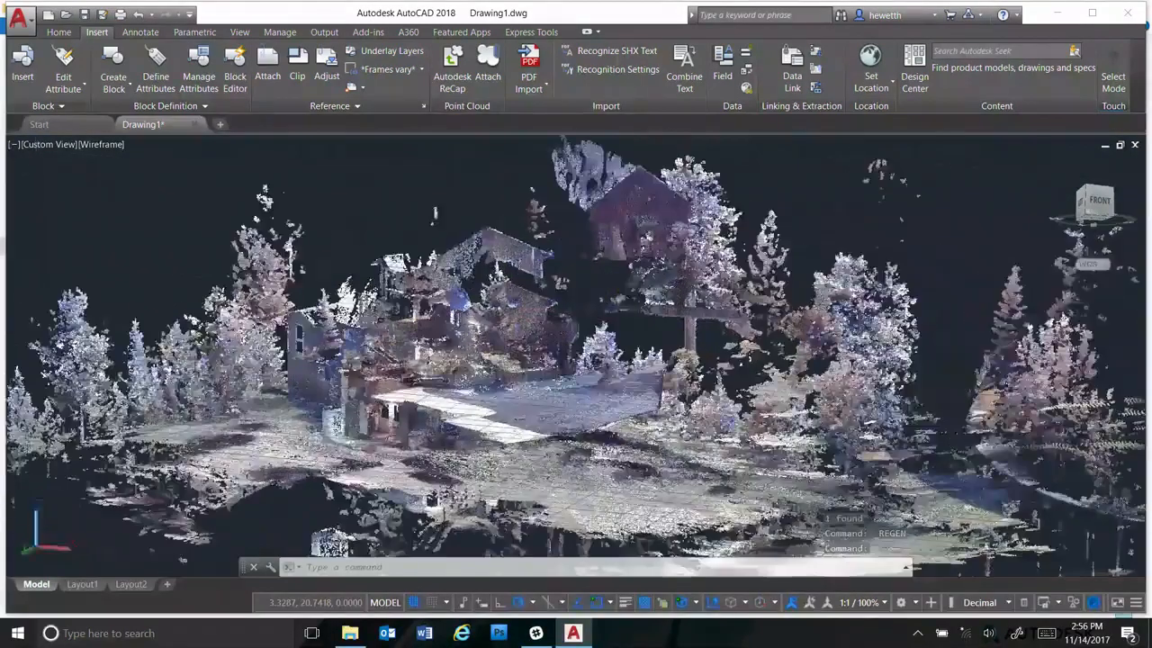
pyautogui.keyDown('shift'); pyautogui.moveTo(586, 318); pyautogui.dragTo(556, 302, button='middle'); pyautogui.keyUp('shift')
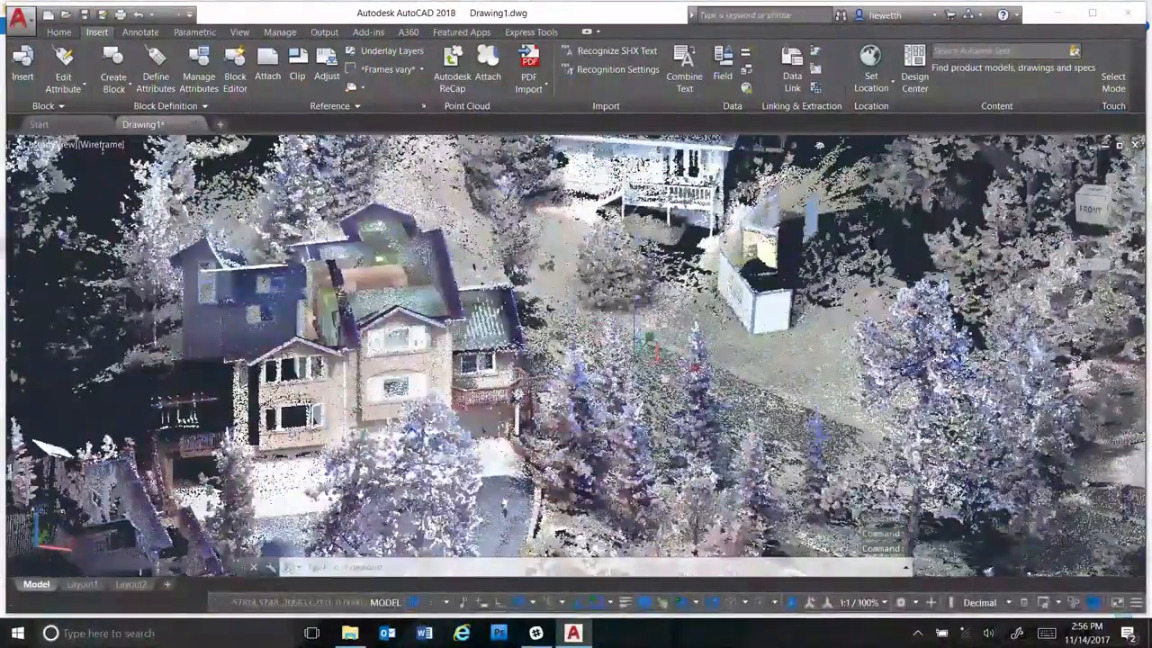
pyautogui.click(567, 346)
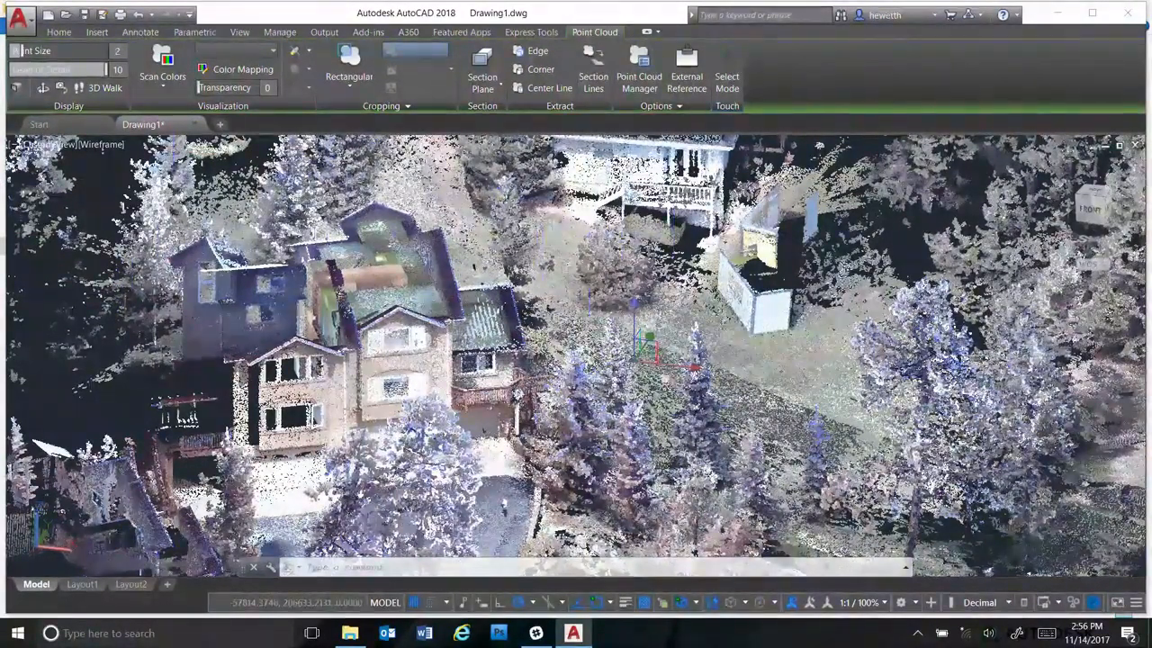
pyautogui.keyDown('shift'); pyautogui.moveTo(576, 310); pyautogui.dragTo(537, 423, button='middle'); pyautogui.keyUp('shift')
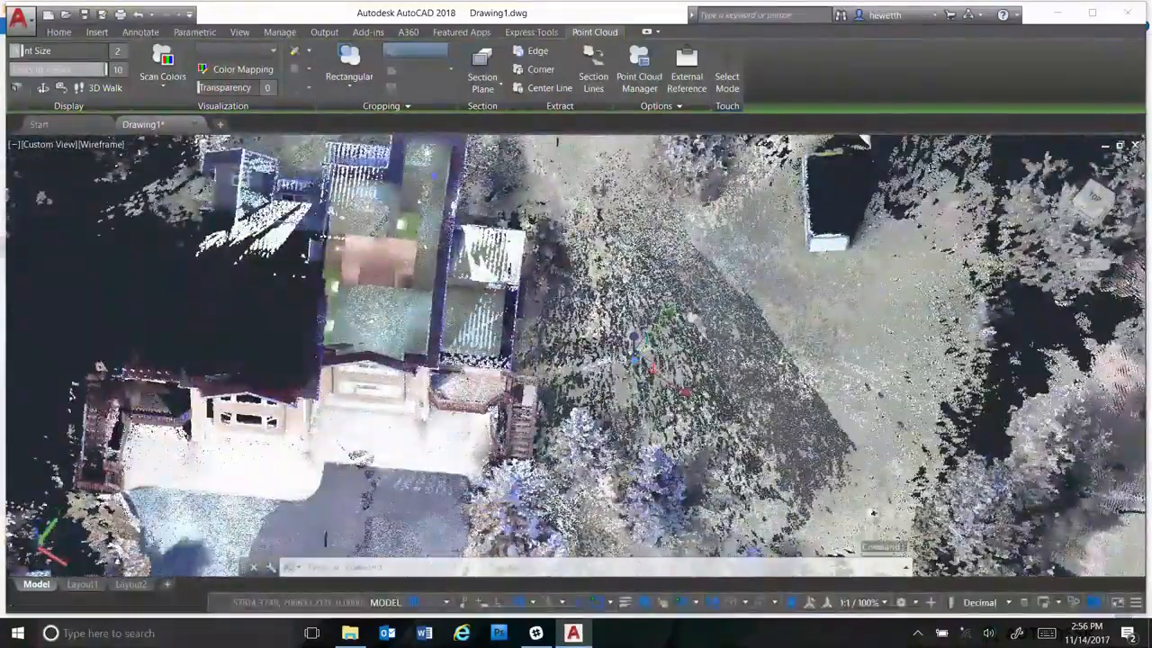
pyautogui.keyDown('shift'); pyautogui.moveTo(510, 350); pyautogui.dragTo(502, 319, button='middle'); pyautogui.keyUp('shift')
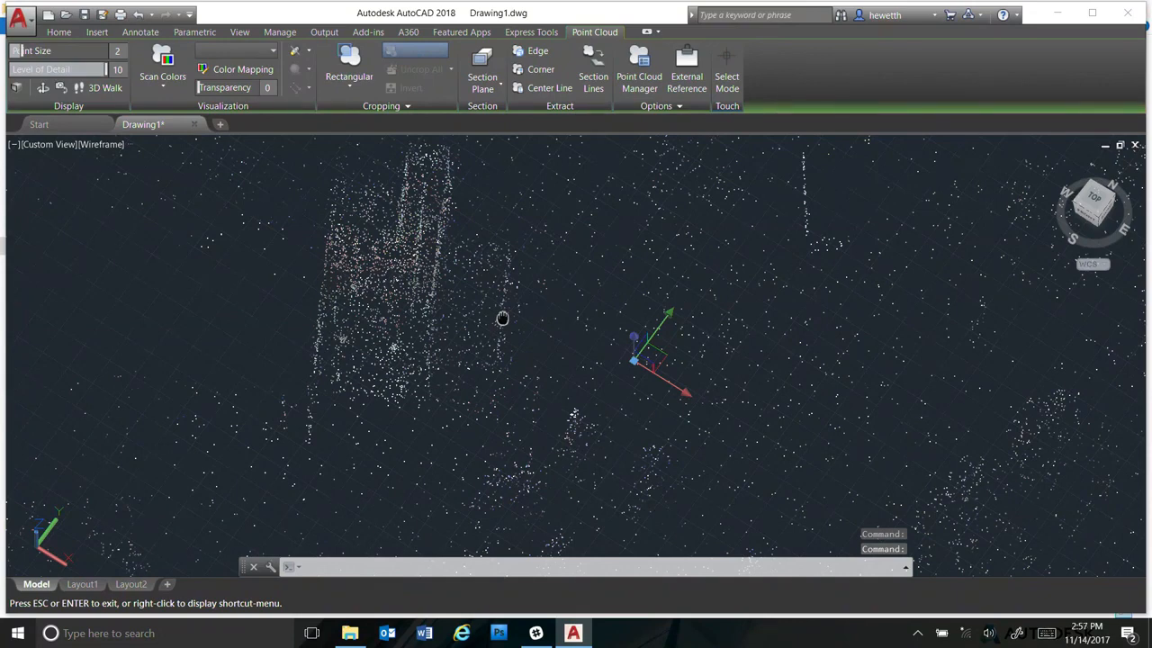
# Open Task Manager from the Windows security screen and end the AutoCAD Application task.
pyautogui.hotkey('alt', 'Tab')
pyautogui.hotkey('alt', 'Tab')
pyautogui.hotkey('ctrl', 'alt', 'Delete')
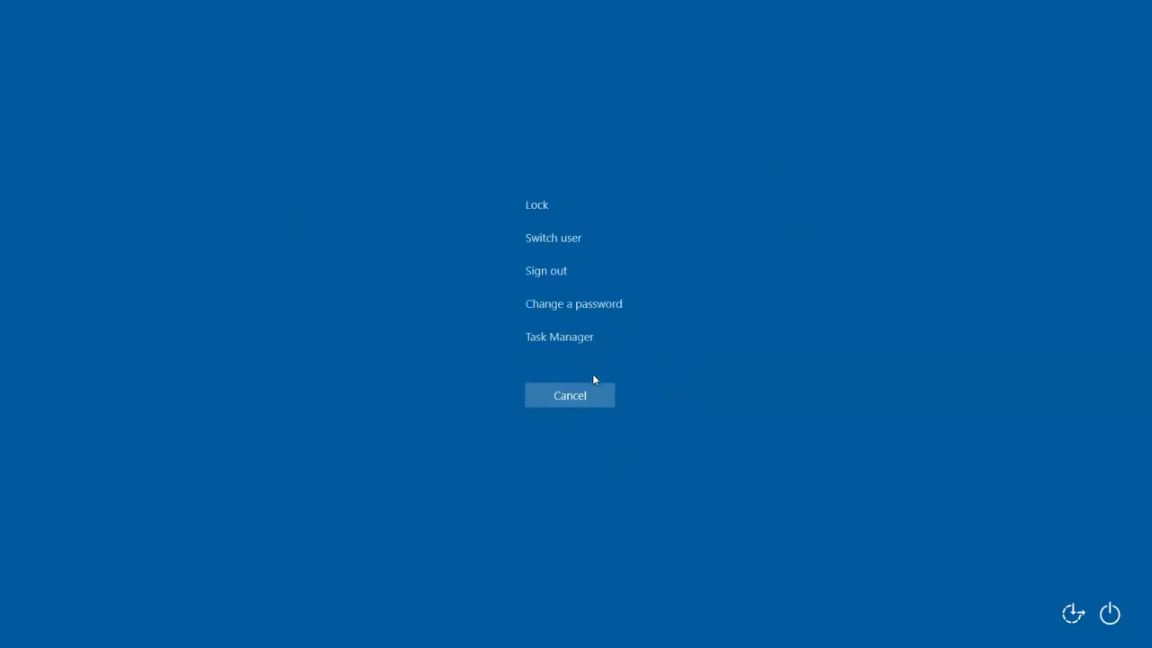
pyautogui.click(571, 336)
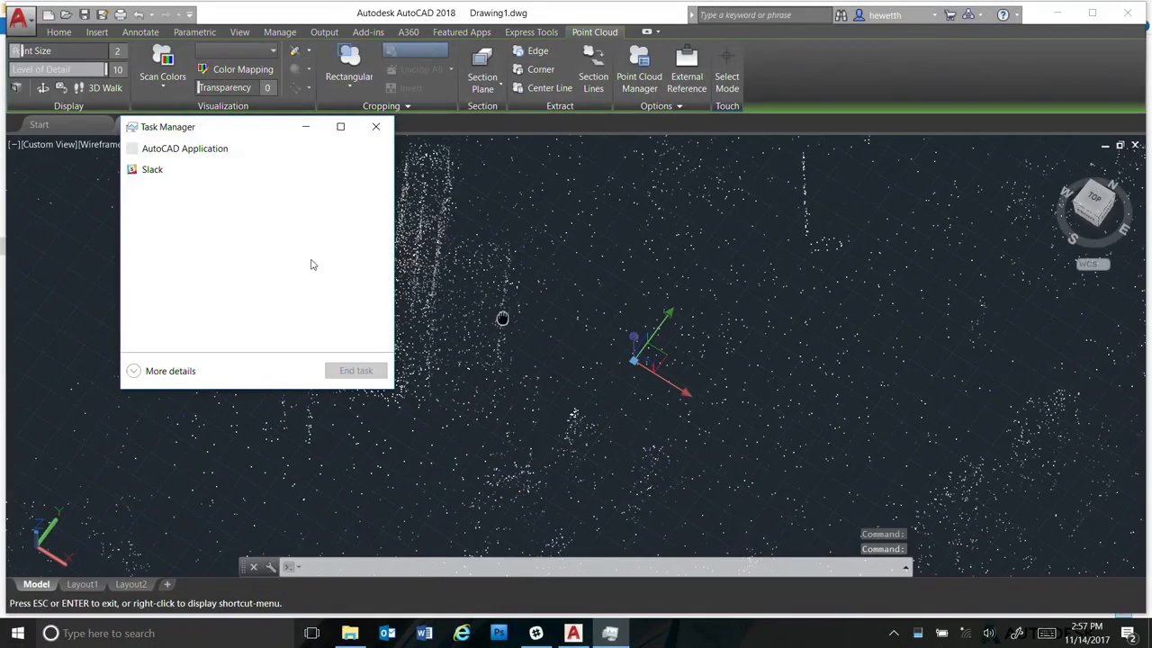
pyautogui.click(173, 154)
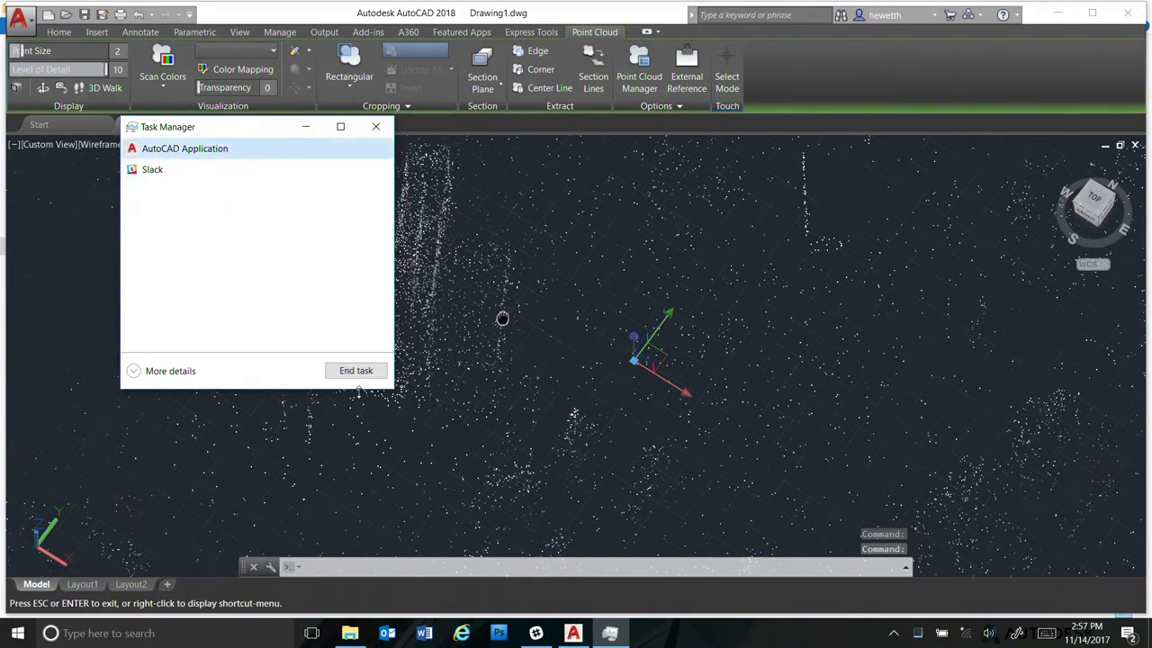
pyautogui.click(356, 374)
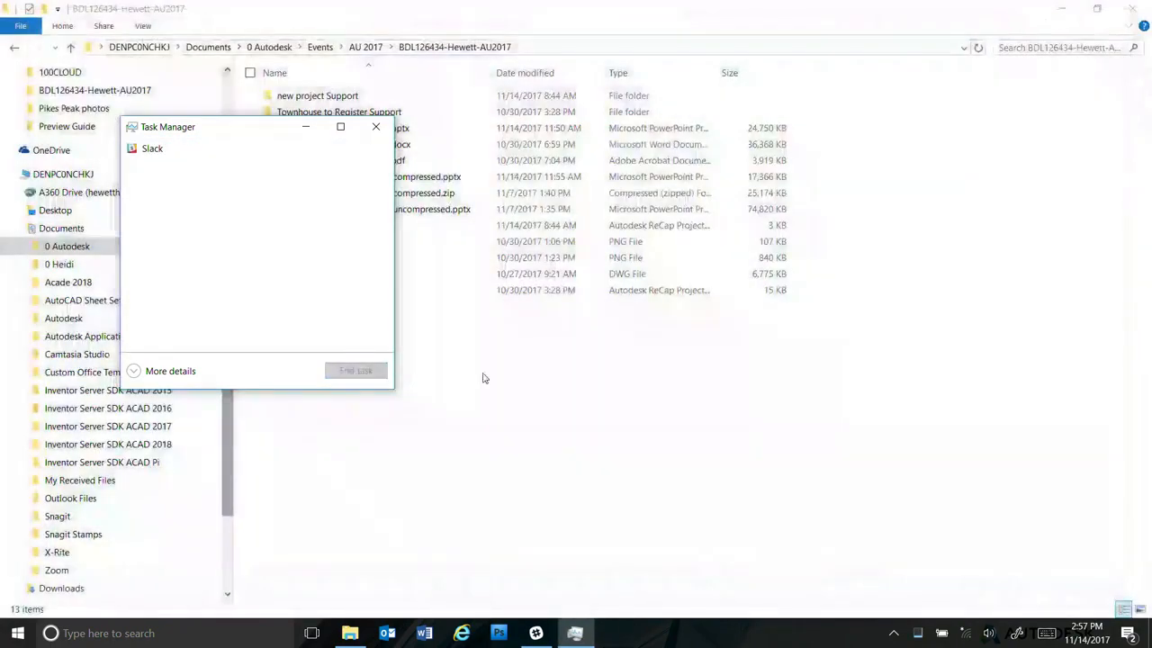
# Minimize File Explorer, restart AutoCAD 2018 - English from the desktop and decline to load the unsigned file Conn2.dll.
pyautogui.click(1066, 11)
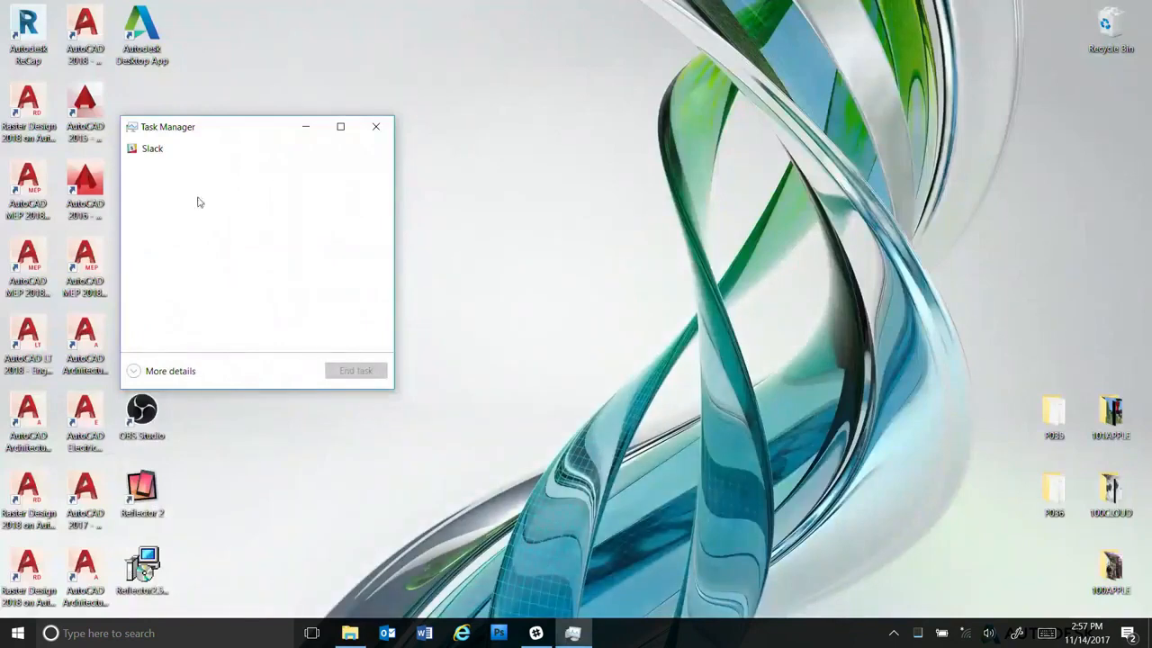
pyautogui.click(84, 28)
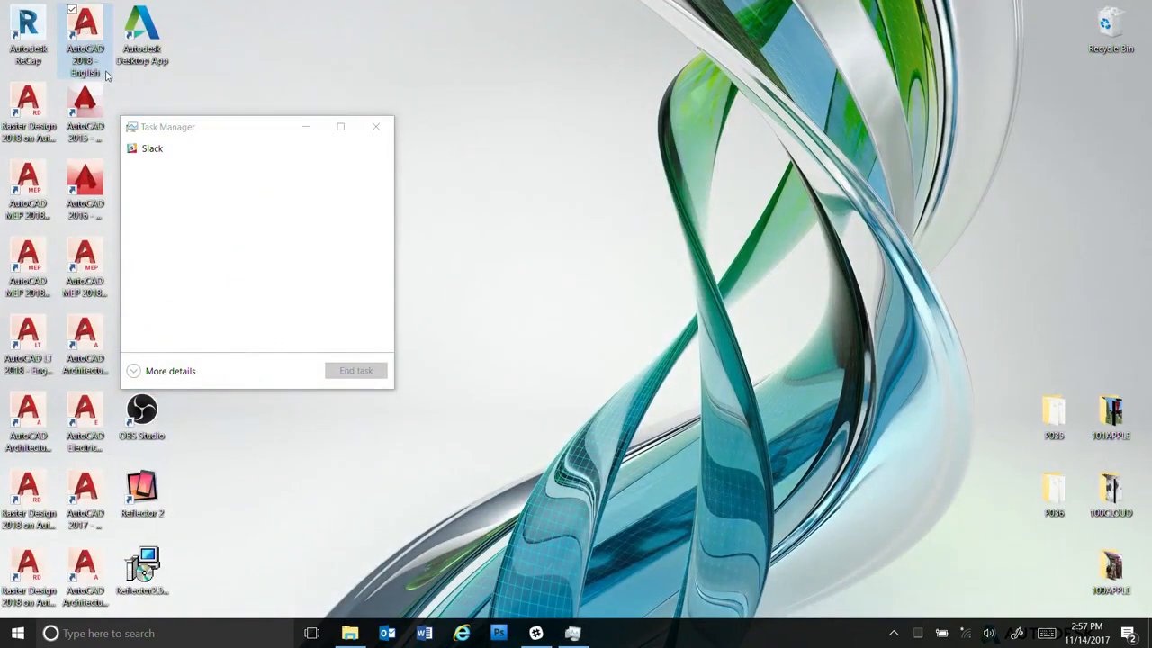
pyautogui.doubleClick(85, 27)
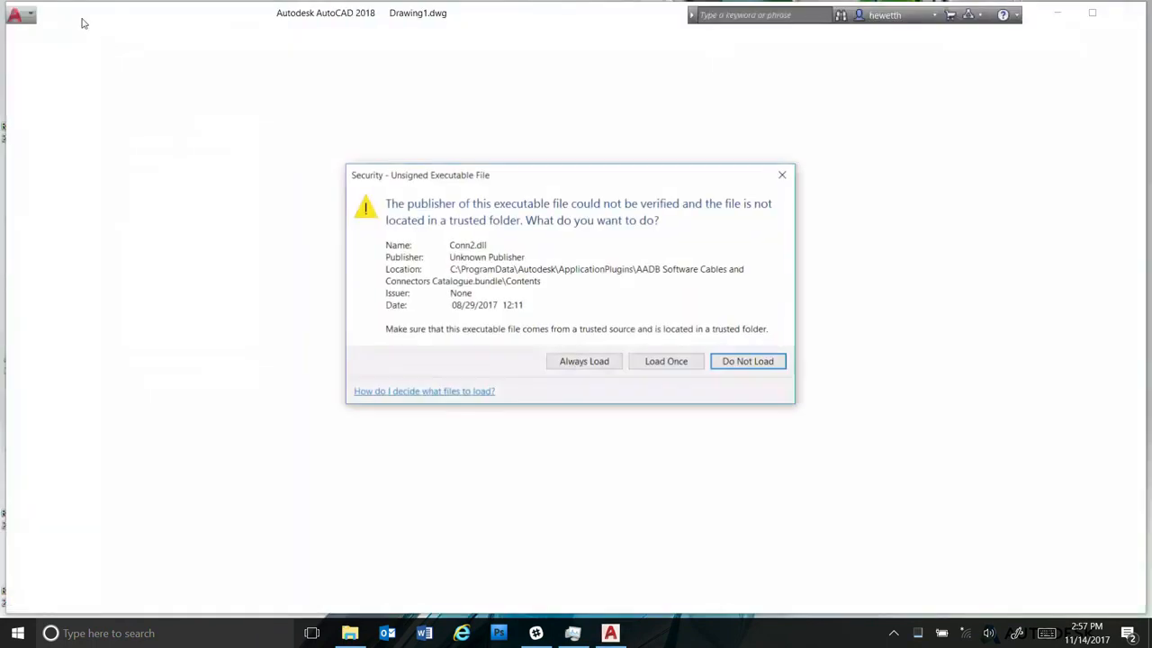
pyautogui.click(766, 361)
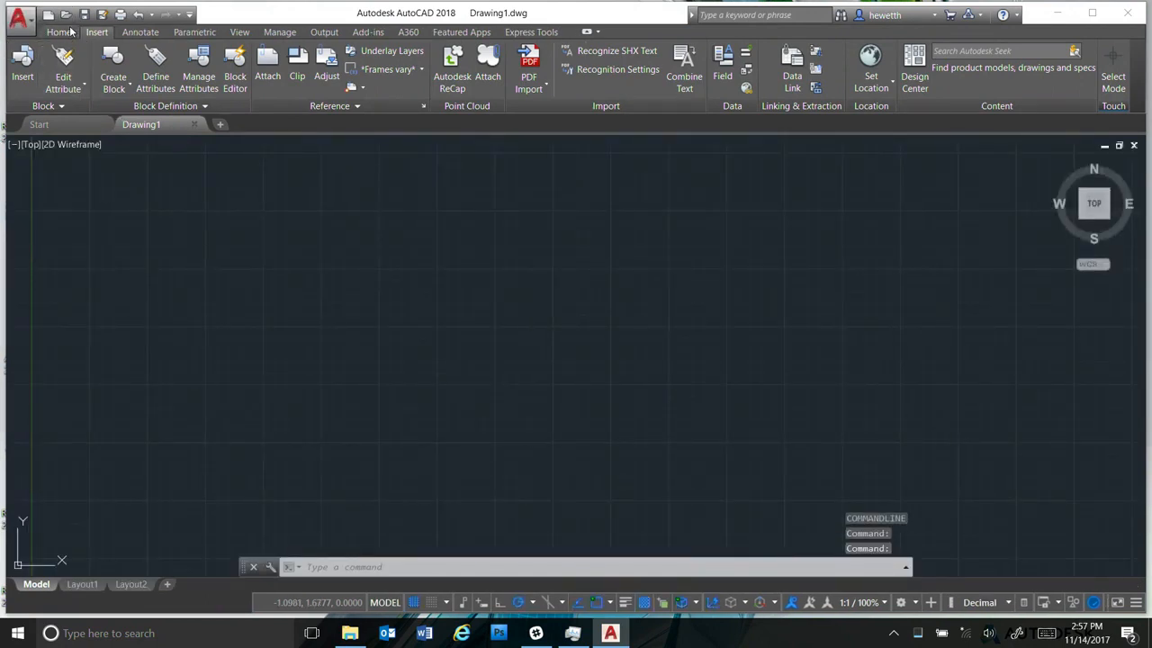
# Attach WP TownhomeNoTree2.rcp to the new drawing with the default insertion point, scale and rotation, and bring the townhome into closer view.
pyautogui.click(489, 86)
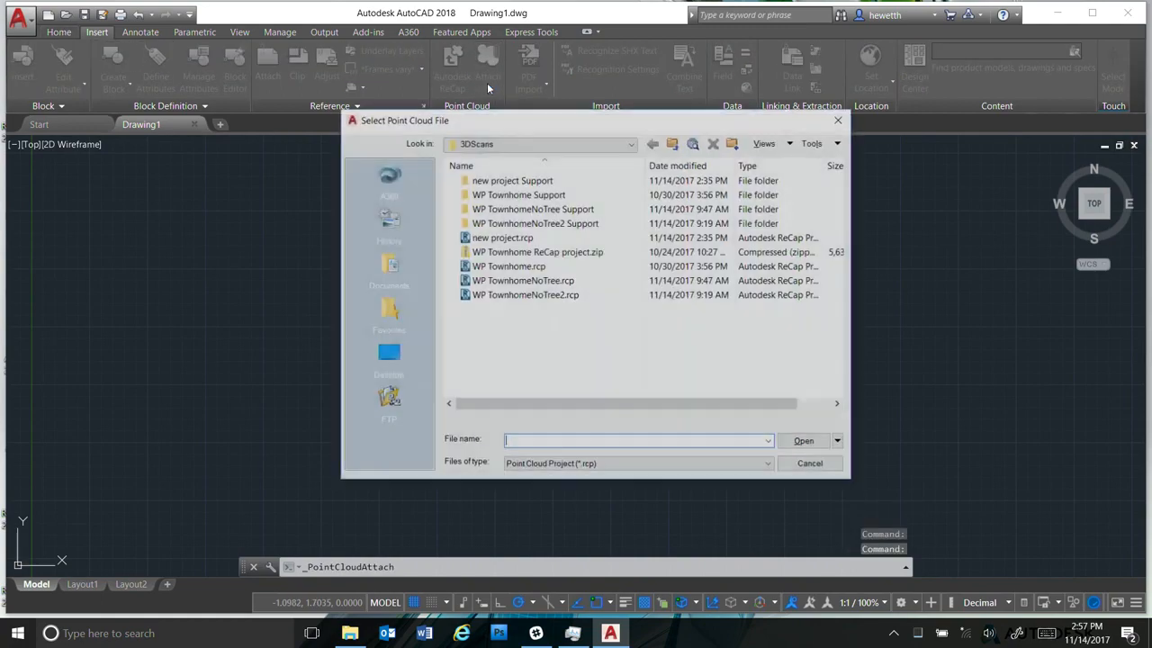
pyautogui.doubleClick(542, 295)
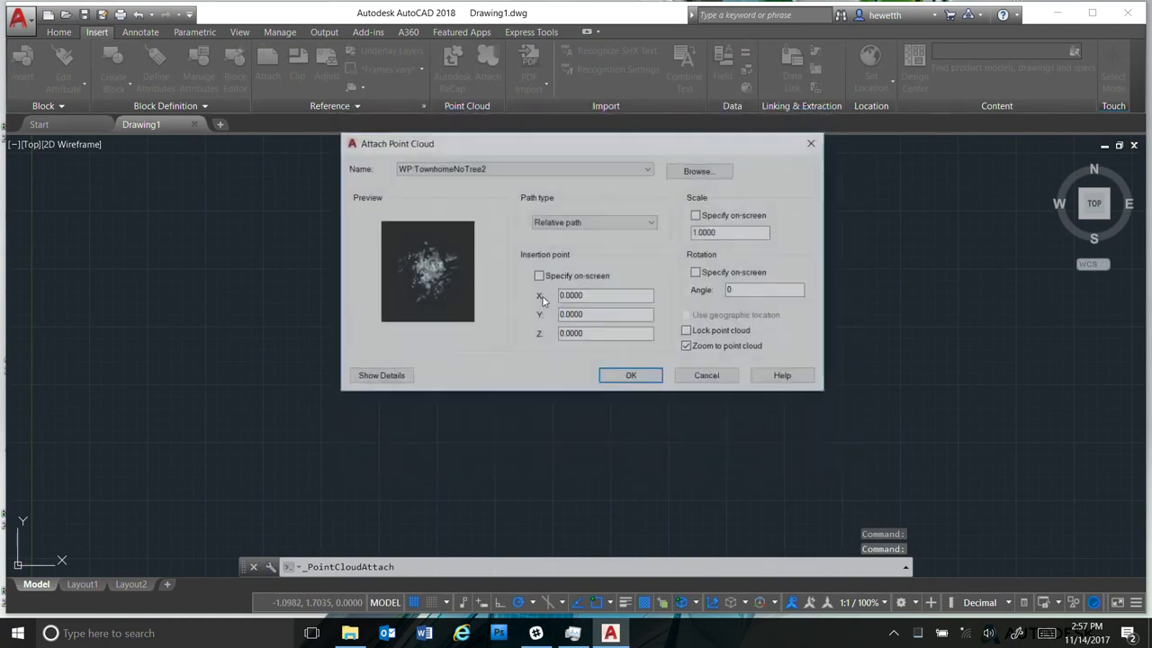
pyautogui.click(646, 377)
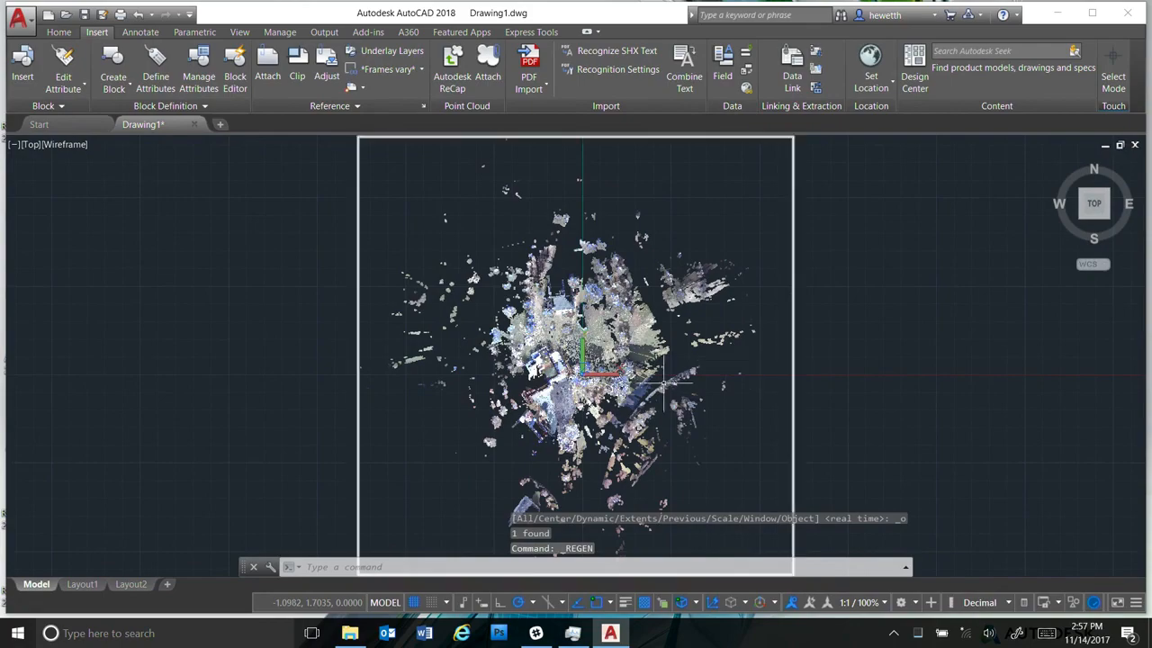
pyautogui.scroll(2, 630, 373)
pyautogui.scroll(3, 419, 346)
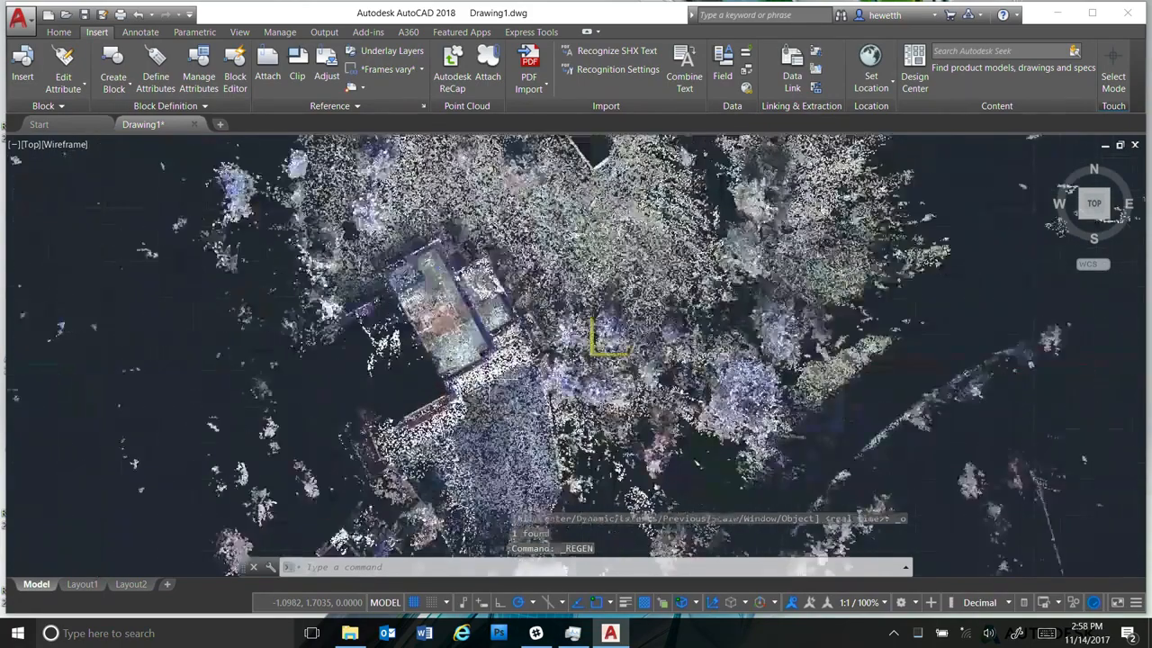
# Crop the point cloud to a four-sided polygon around the townhome's rear corner, keeping the points inside, and start viewing the result in 3D.
pyautogui.scroll(2, 419, 346)
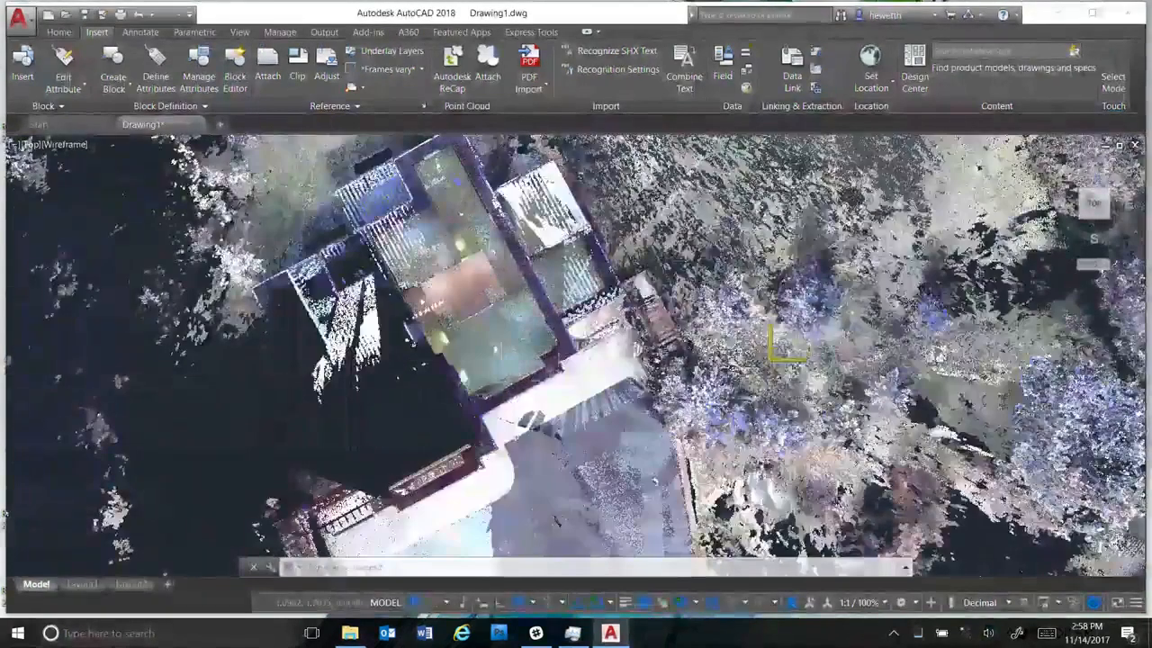
pyautogui.keyDown('shift'); pyautogui.moveTo(551, 396); pyautogui.dragTo(400, 318, button='middle'); pyautogui.keyUp('shift')
pyautogui.moveTo(557, 236); pyautogui.dragTo(562, 438, button='middle')
pyautogui.scroll(-2, 563, 438)
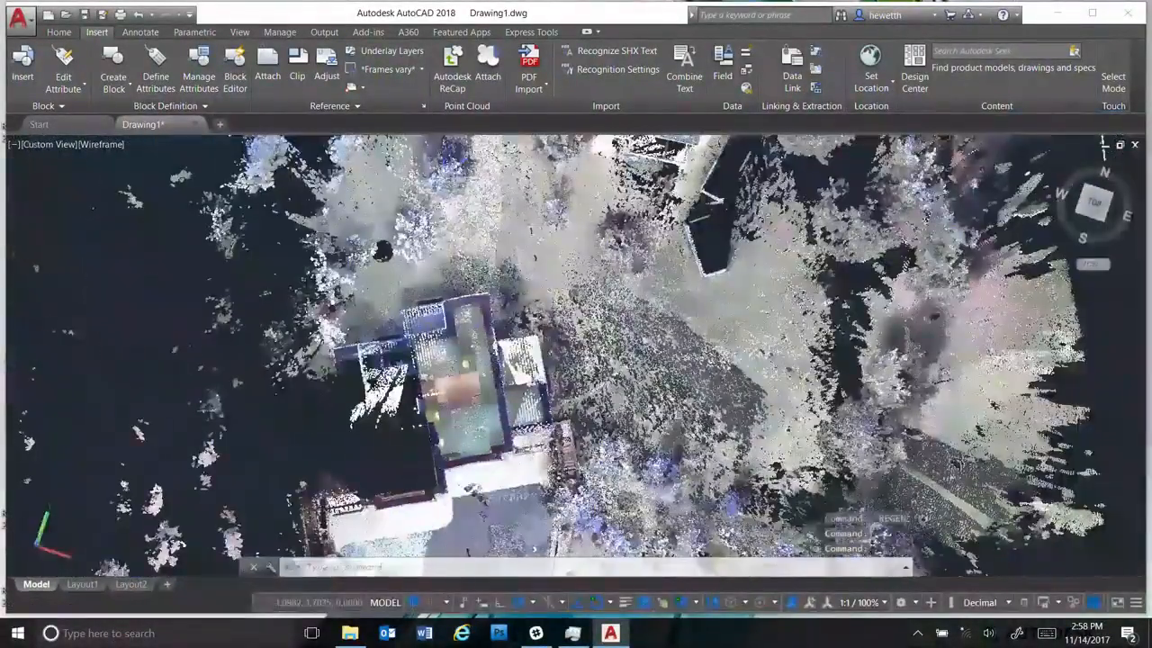
pyautogui.click(627, 391)
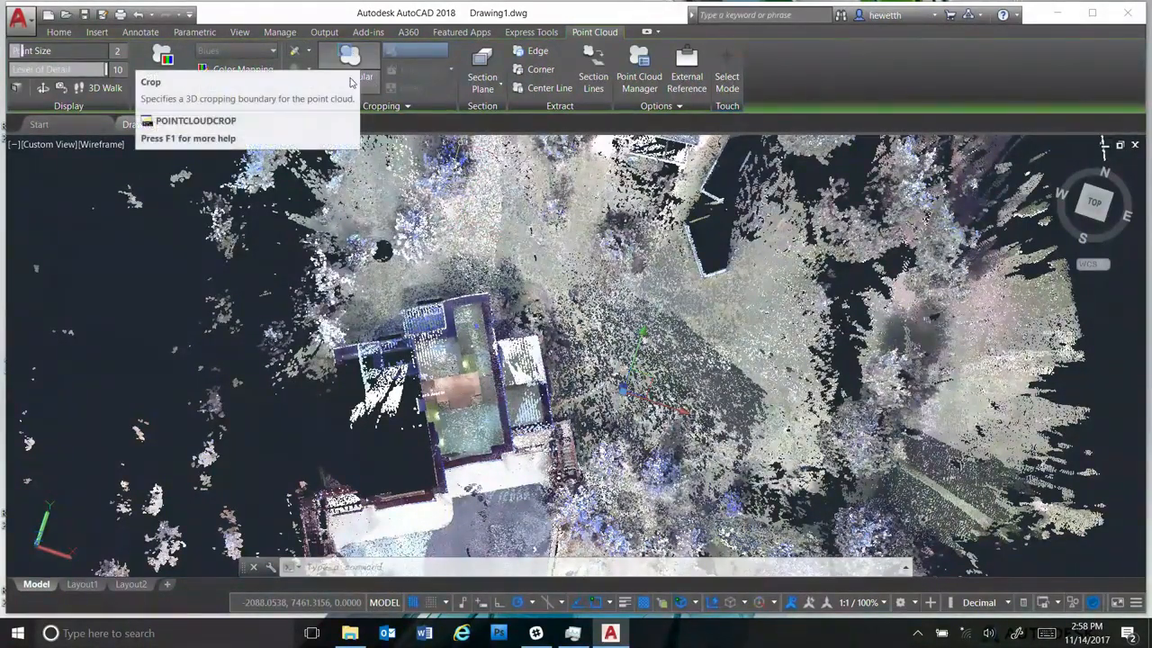
pyautogui.click(370, 84)
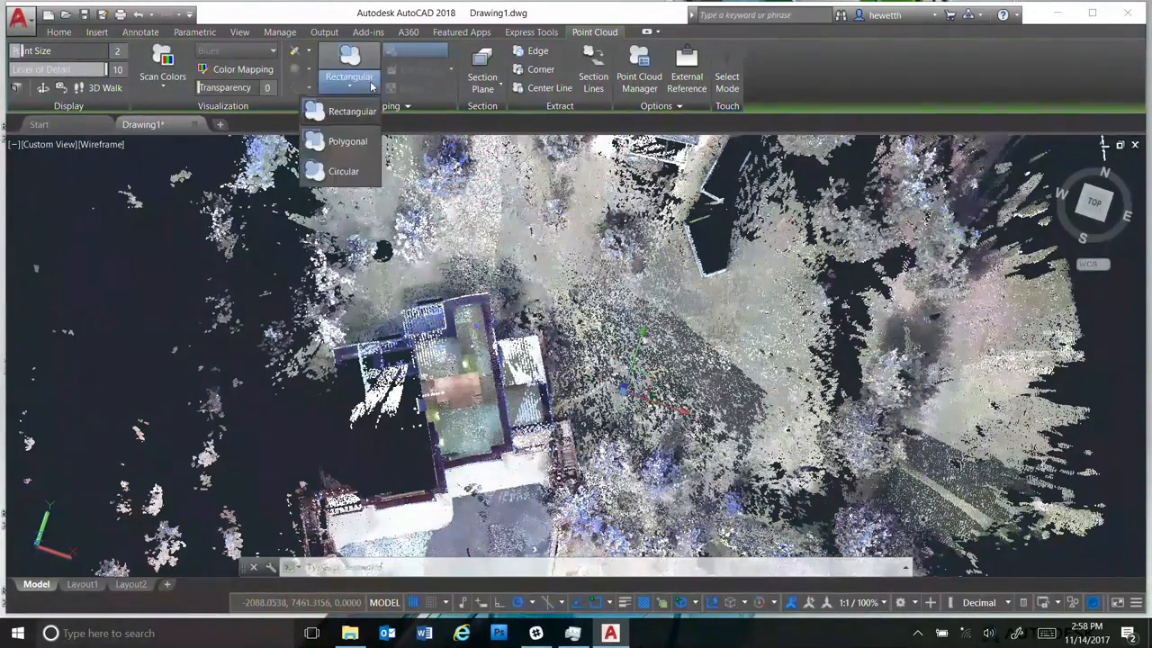
pyautogui.click(342, 142)
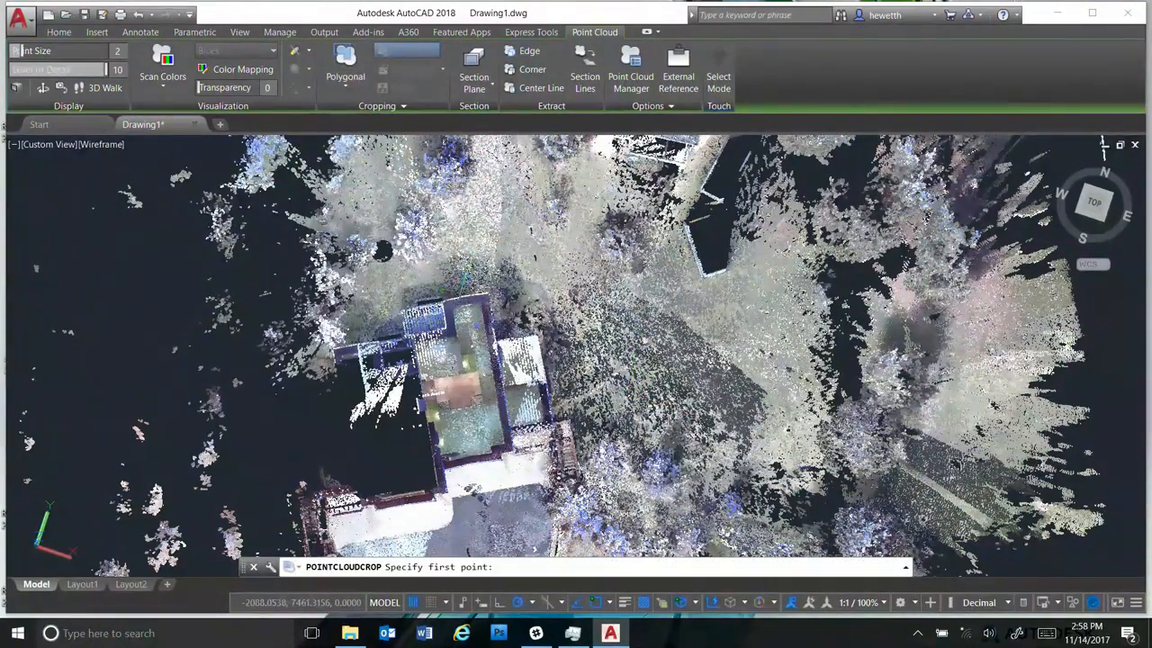
pyautogui.click(465, 292)
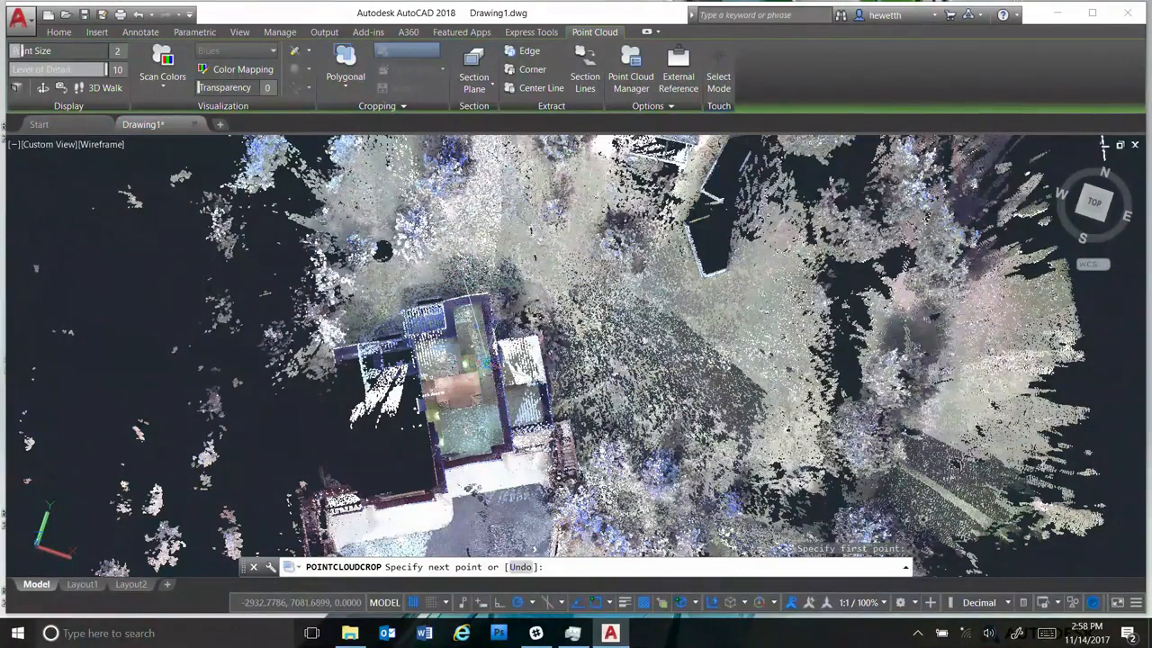
pyautogui.click(492, 363)
pyautogui.click(560, 347)
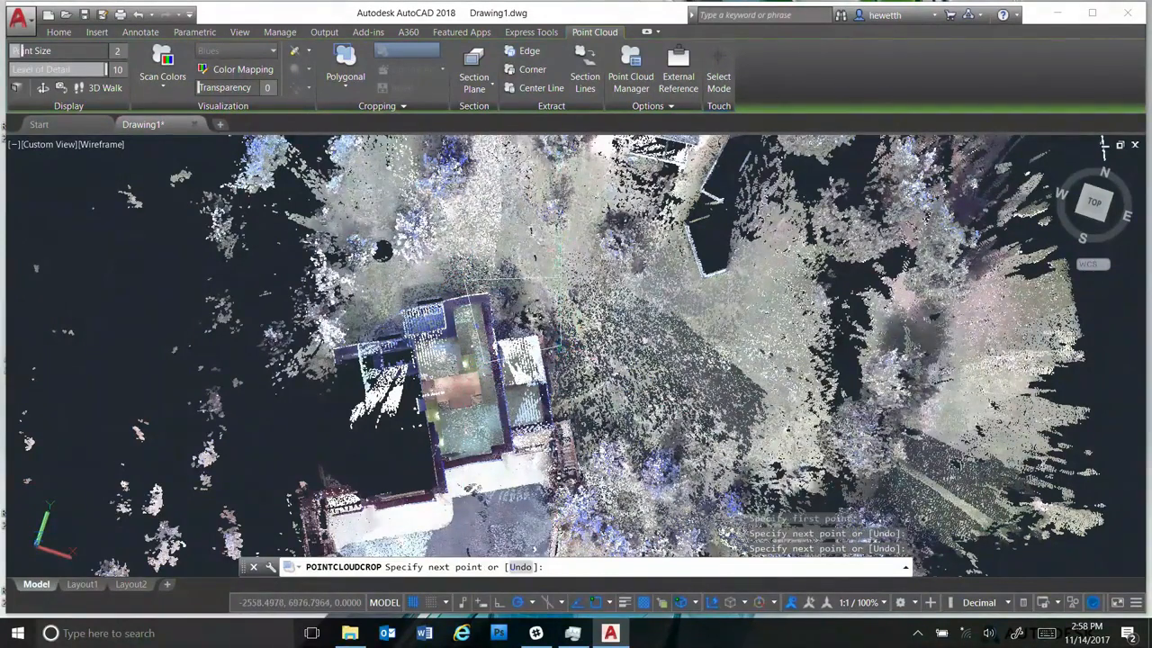
pyautogui.click(544, 261)
pyautogui.press('Return')
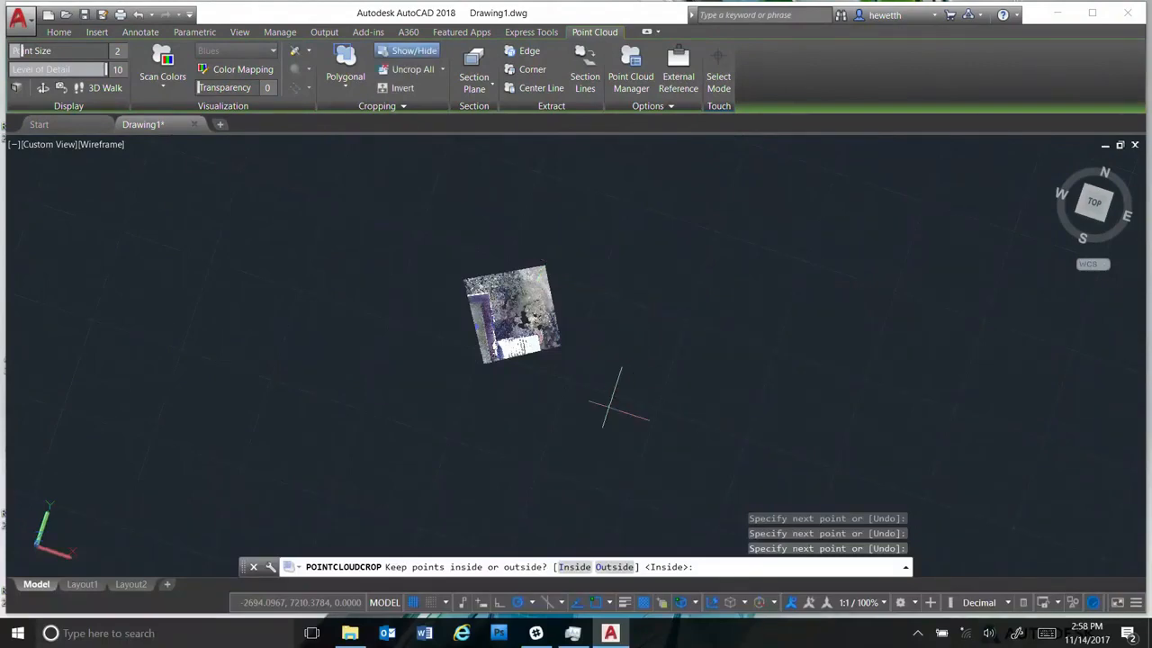
pyautogui.press('Return')
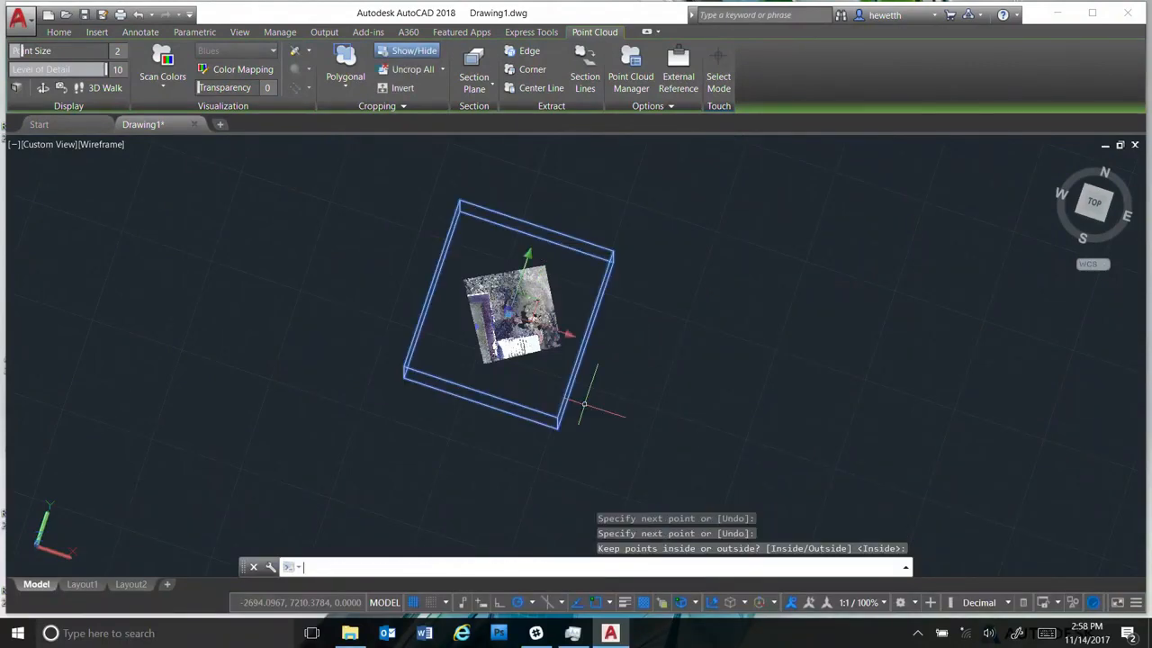
pyautogui.moveTo(474, 321); pyautogui.dragTo(348, 297)
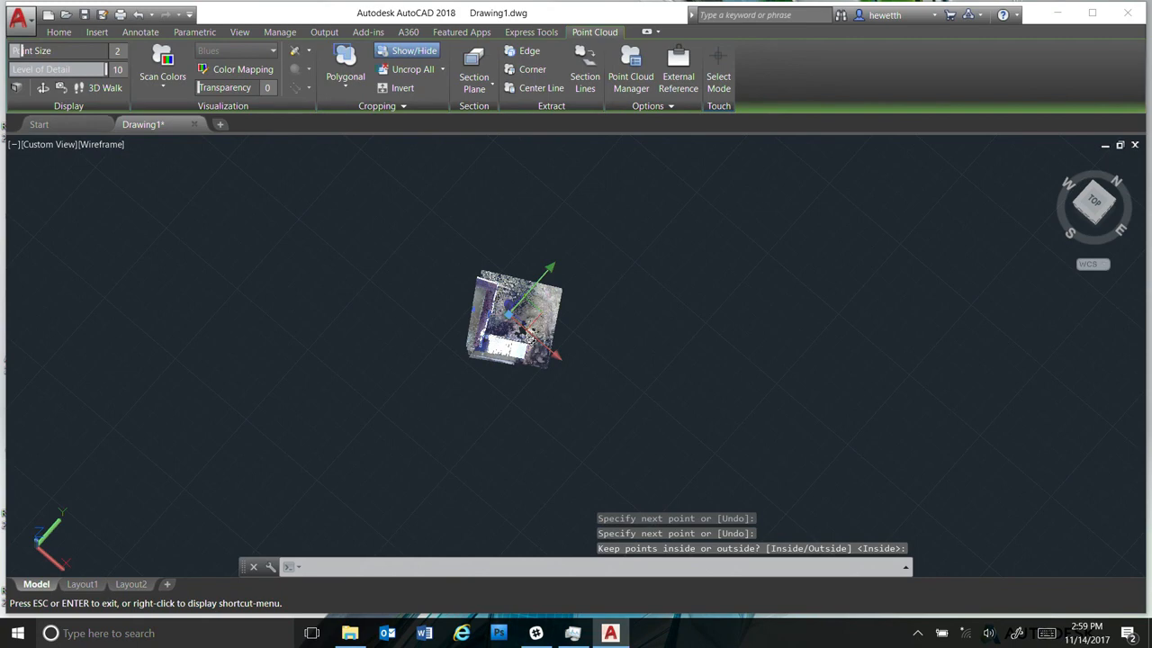
# Mute the system sound and end the AutoCAD Application task using Task Manager from the Windows security screen.
pyautogui.press('XF86AudioMute')
pyautogui.hotkey('ctrl', 'alt', 'Delete')
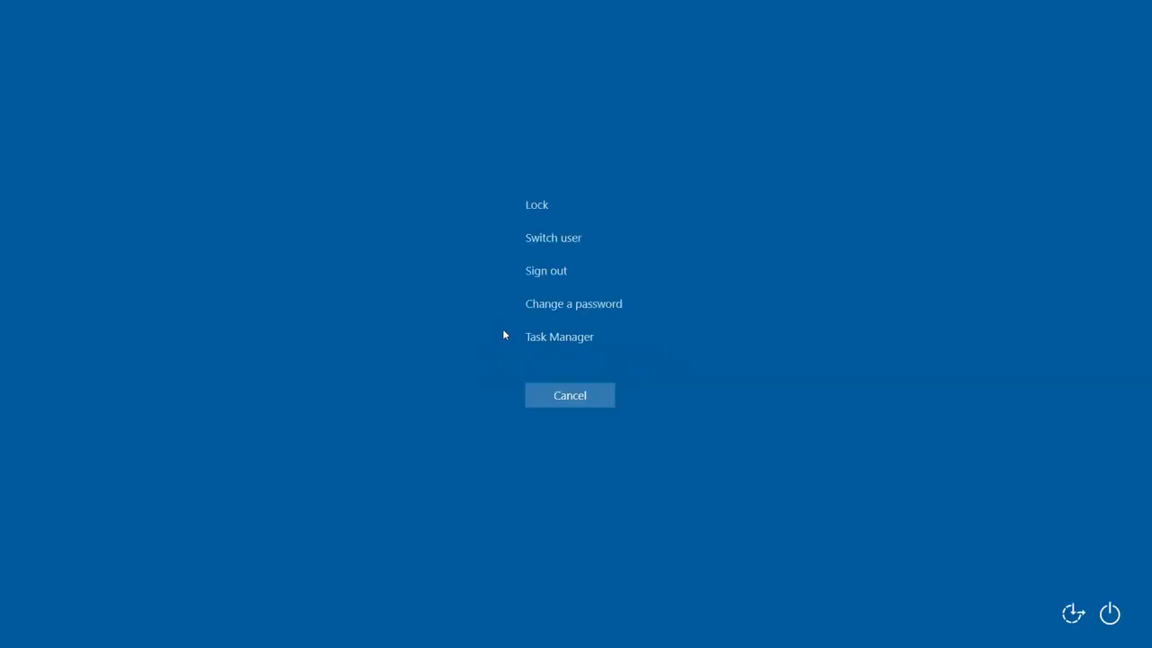
pyautogui.click(573, 340)
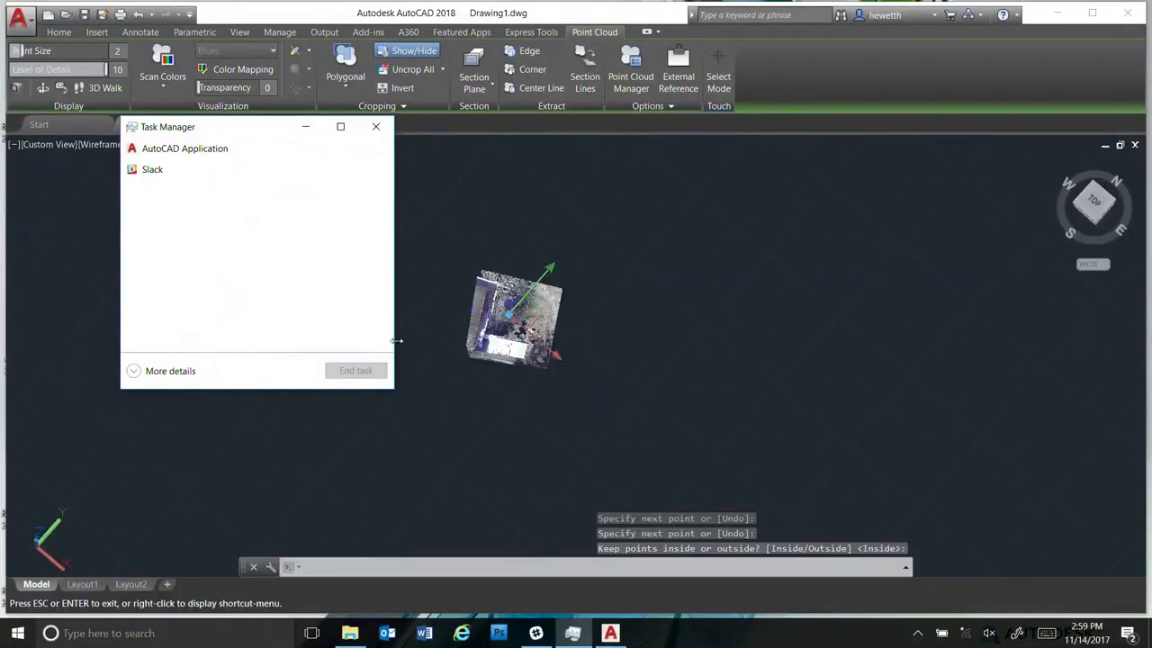
pyautogui.click(215, 151)
pyautogui.click(355, 373)
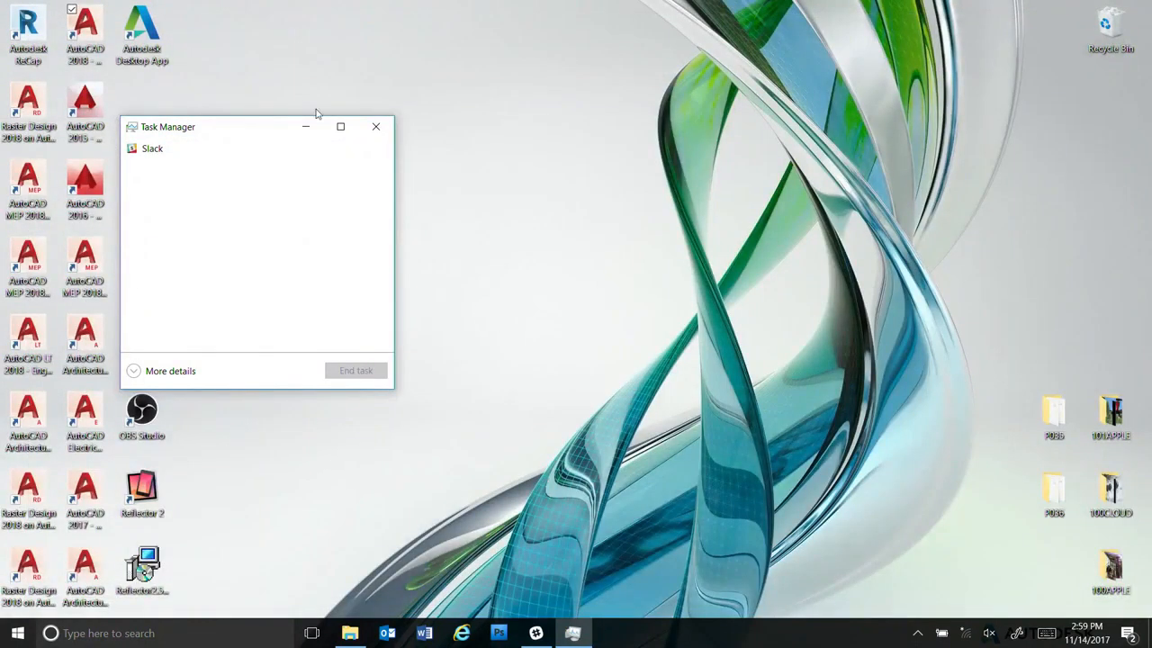
# Restart AutoCAD 2018 from the desktop and decline to load the unsigned file Conn2.dll.
pyautogui.click(82, 33)
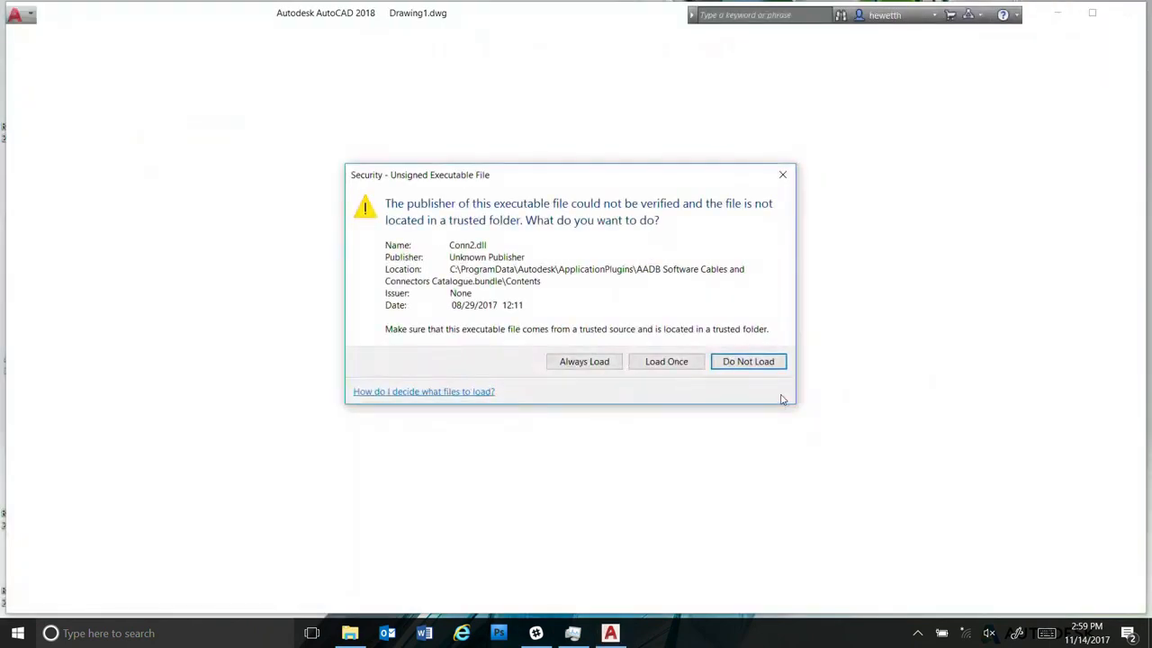
pyautogui.click(772, 361)
pyautogui.click(771, 361)
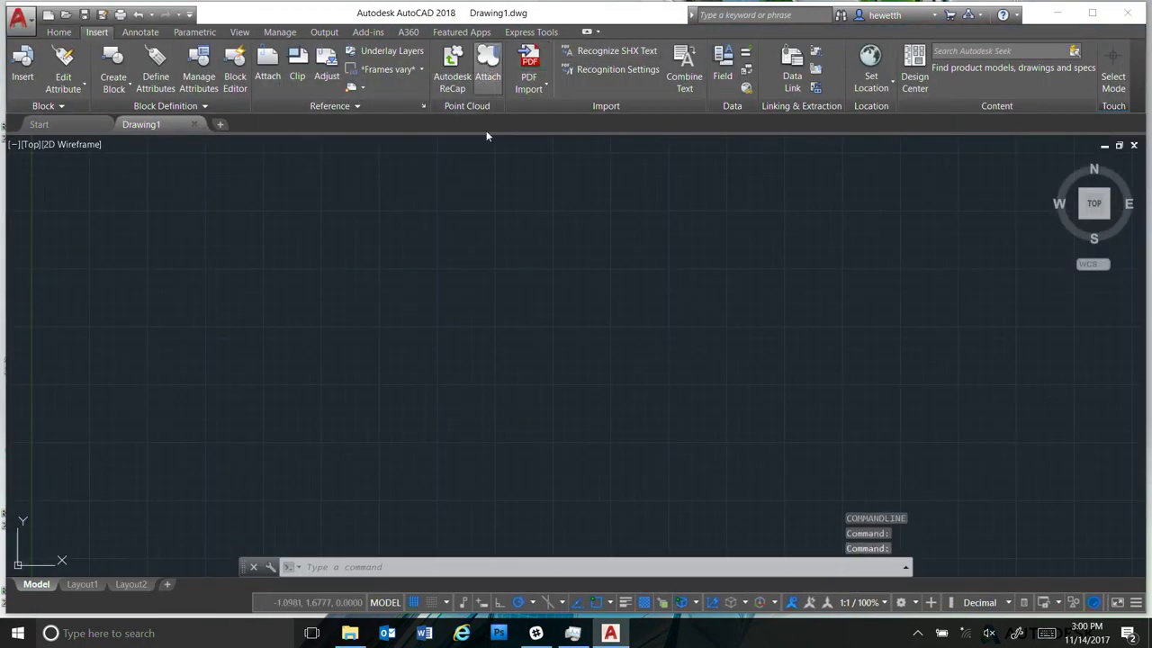
# Attach the WP TownhomeNoTree2 point cloud to the new drawing with the default insertion point, scale 1 and rotation 0.
pyautogui.click(487, 63)
pyautogui.click(531, 295)
pyautogui.doubleClick(556, 297)
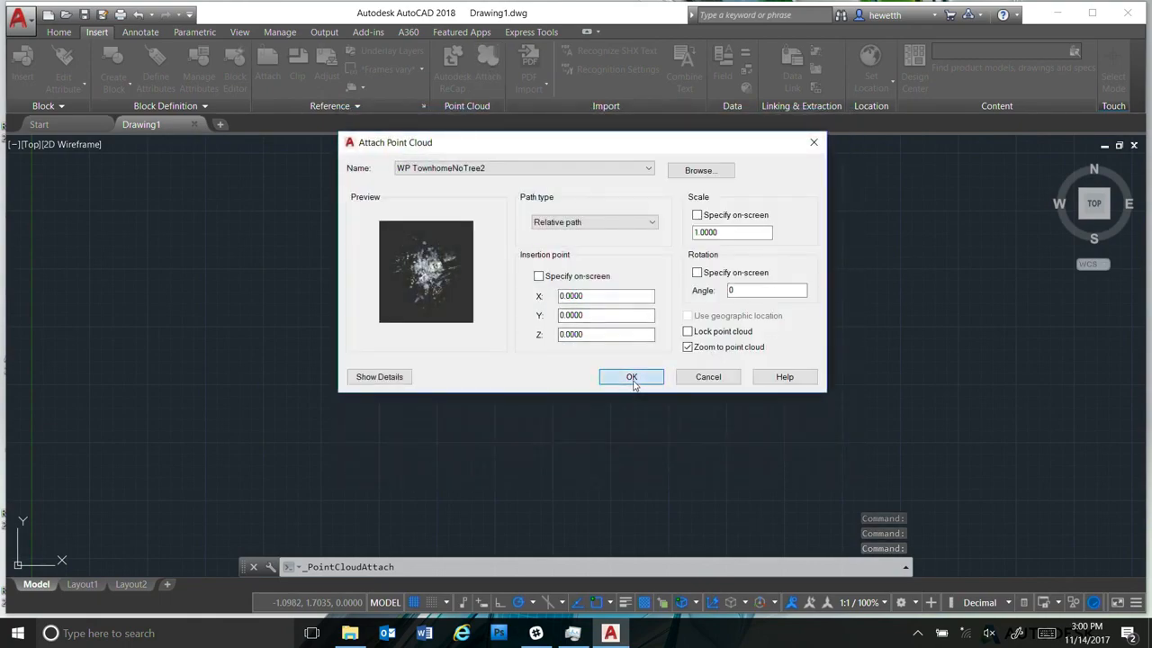
pyautogui.click(631, 377)
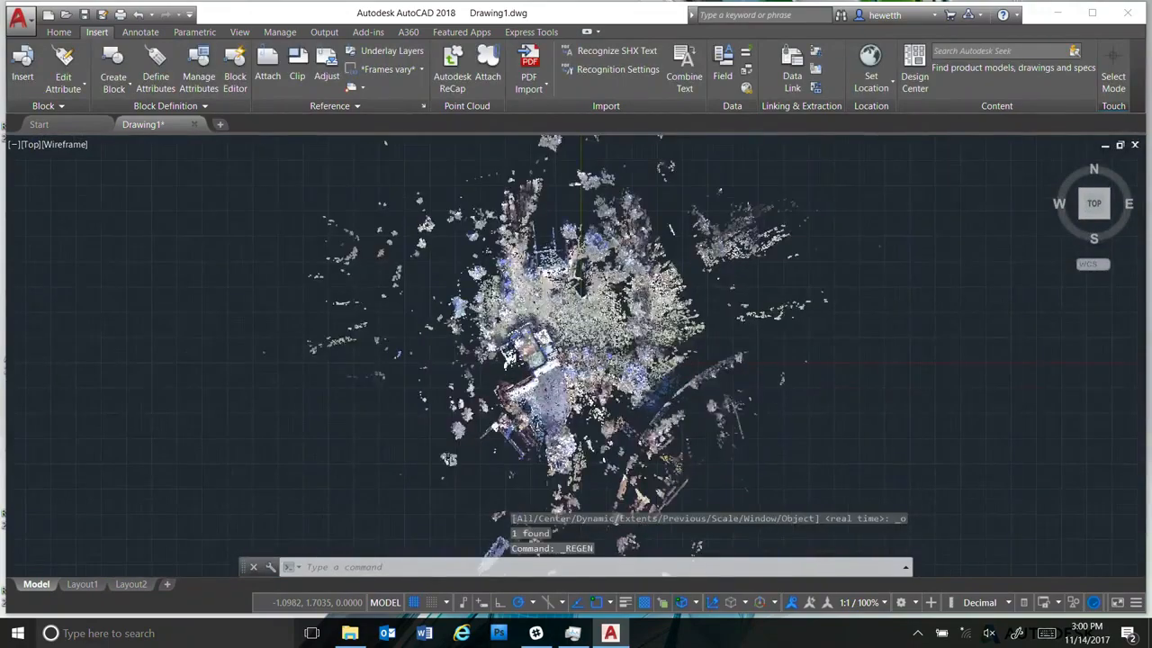
# Crop the point cloud with a four-sided polygon around the small roof and yard at the townhome's rear corner, keeping the points inside.
pyautogui.scroll(6, 705, 376)
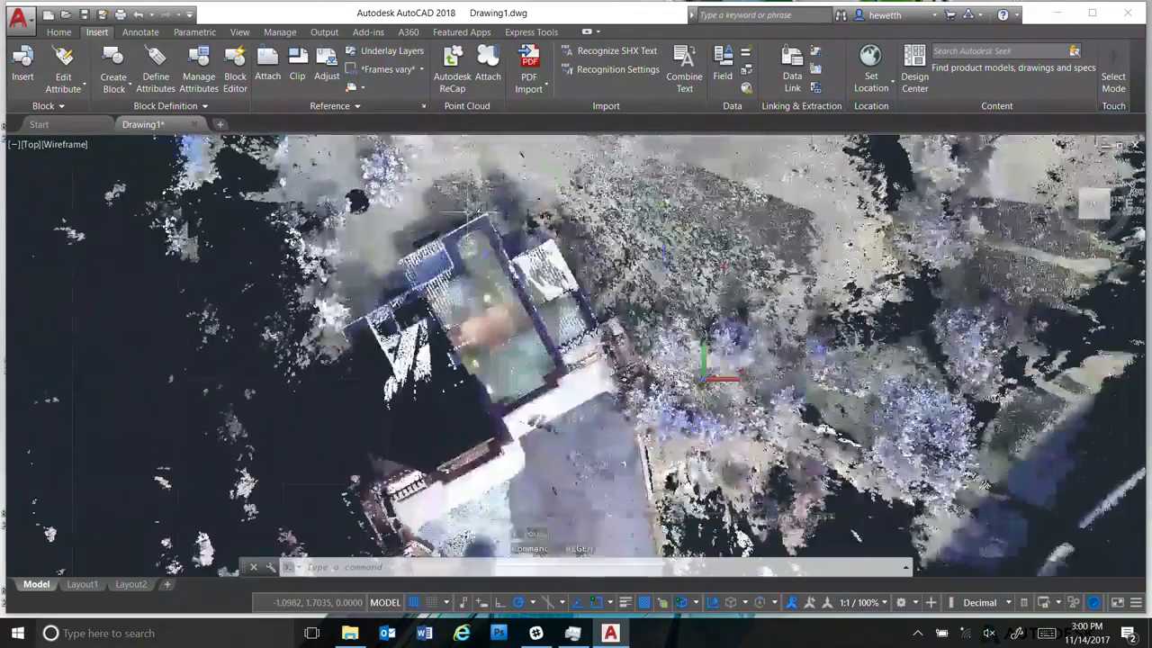
pyautogui.click(447, 182)
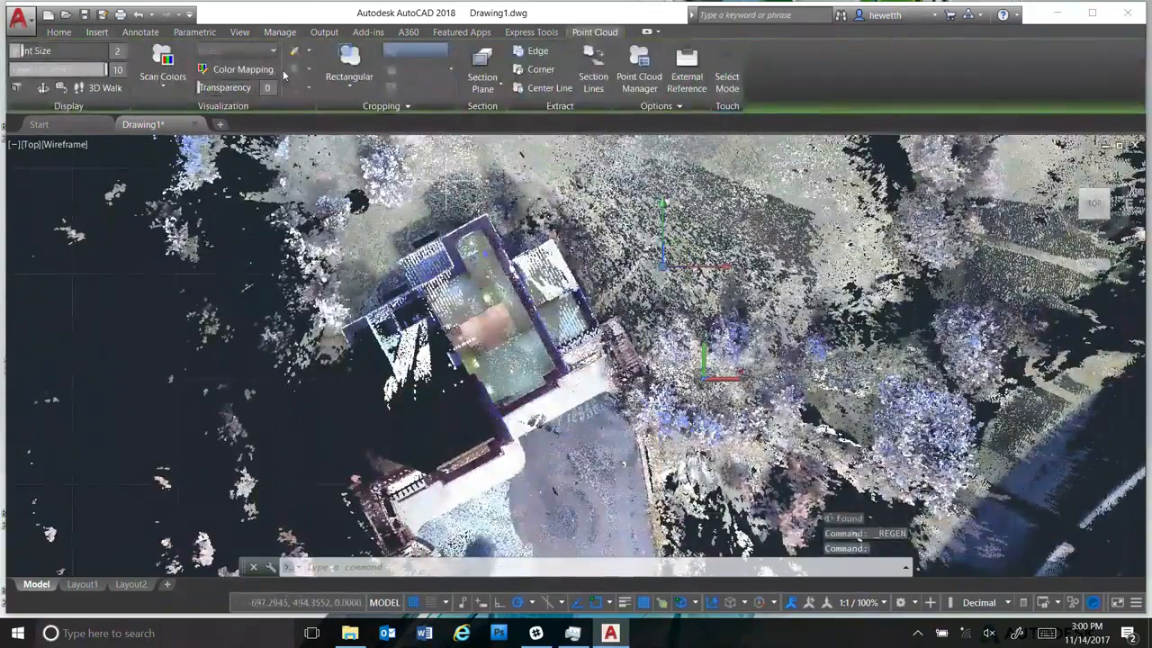
pyautogui.click(343, 87)
pyautogui.click(342, 140)
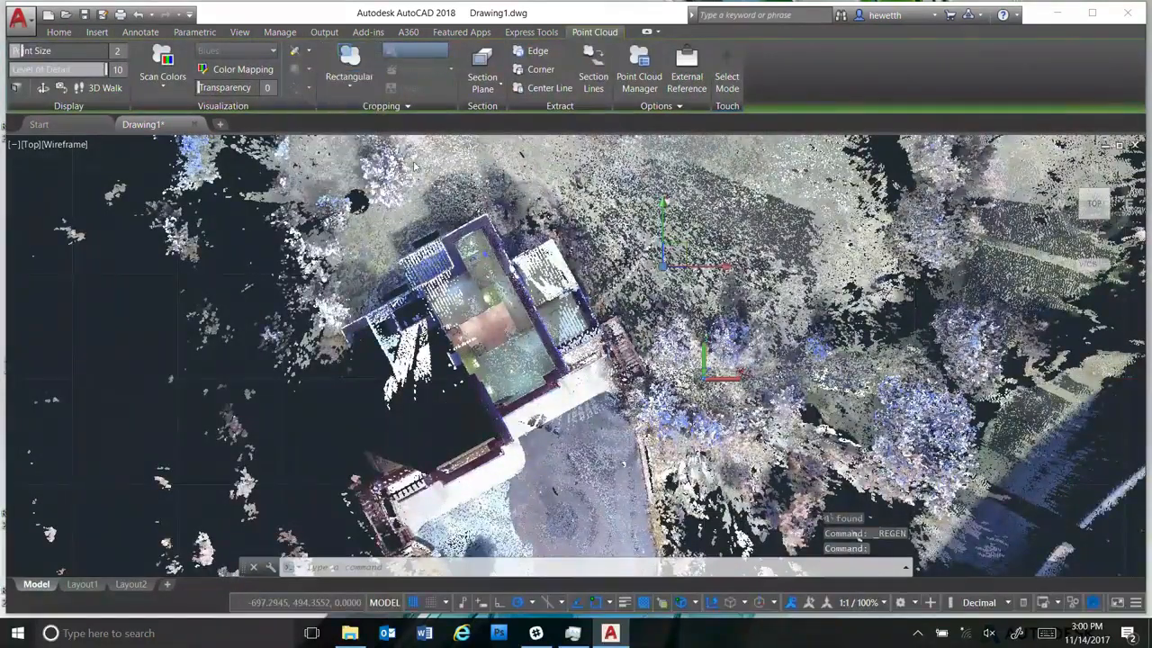
pyautogui.click(483, 205)
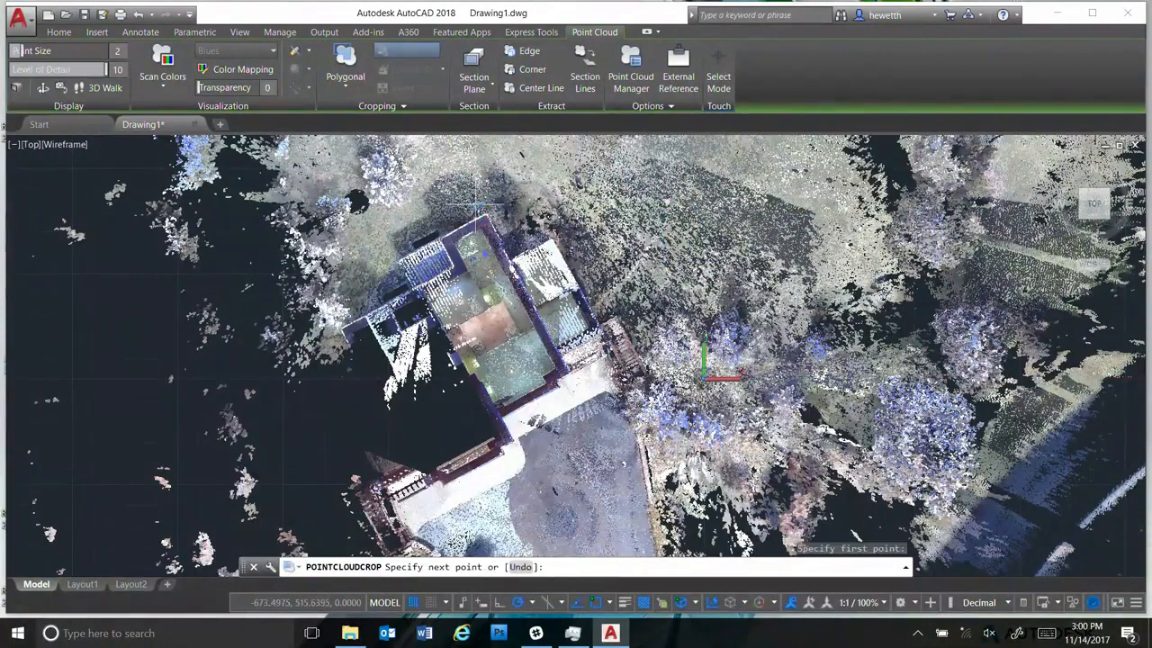
pyautogui.click(546, 174)
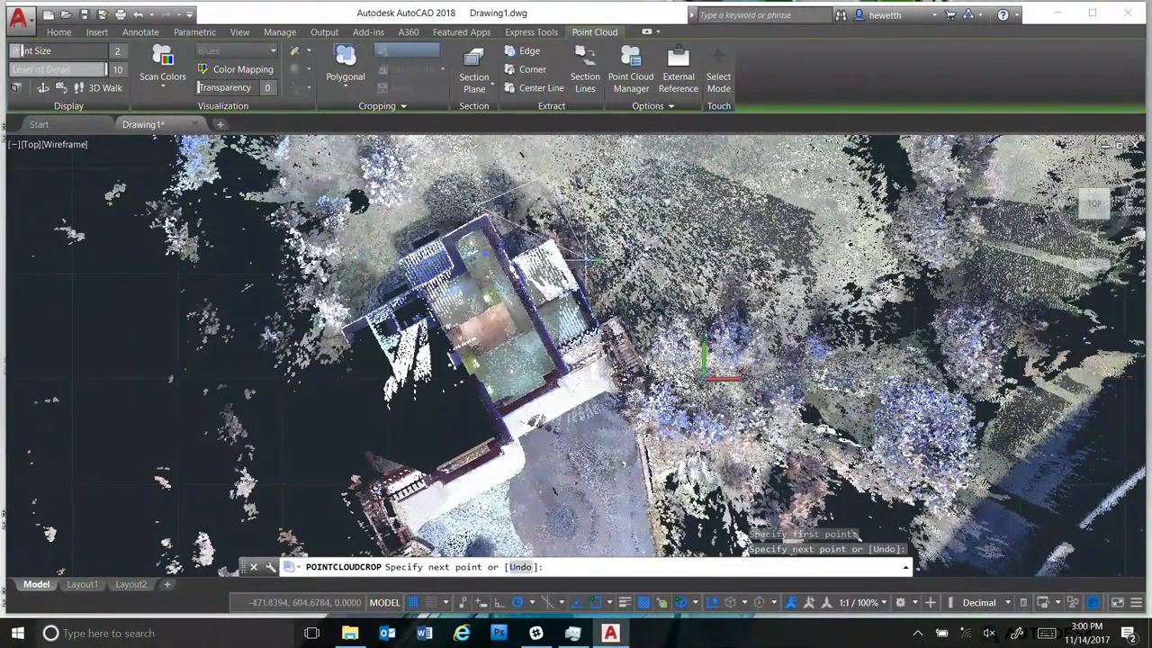
pyautogui.click(583, 263)
pyautogui.click(503, 290)
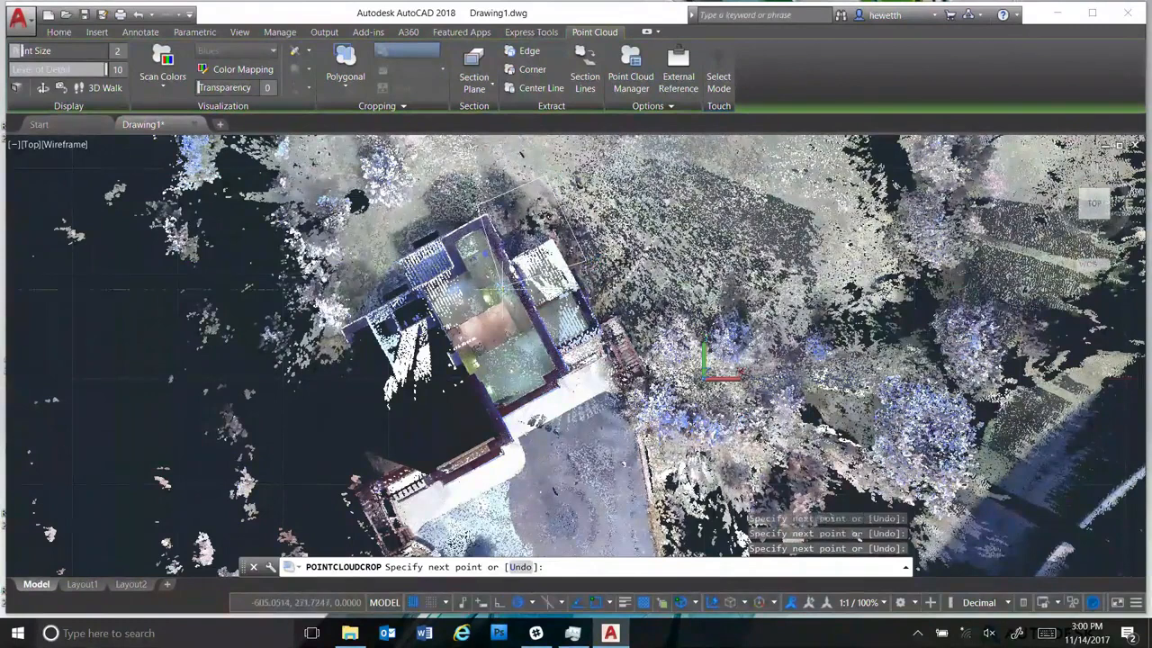
pyautogui.press('Return')
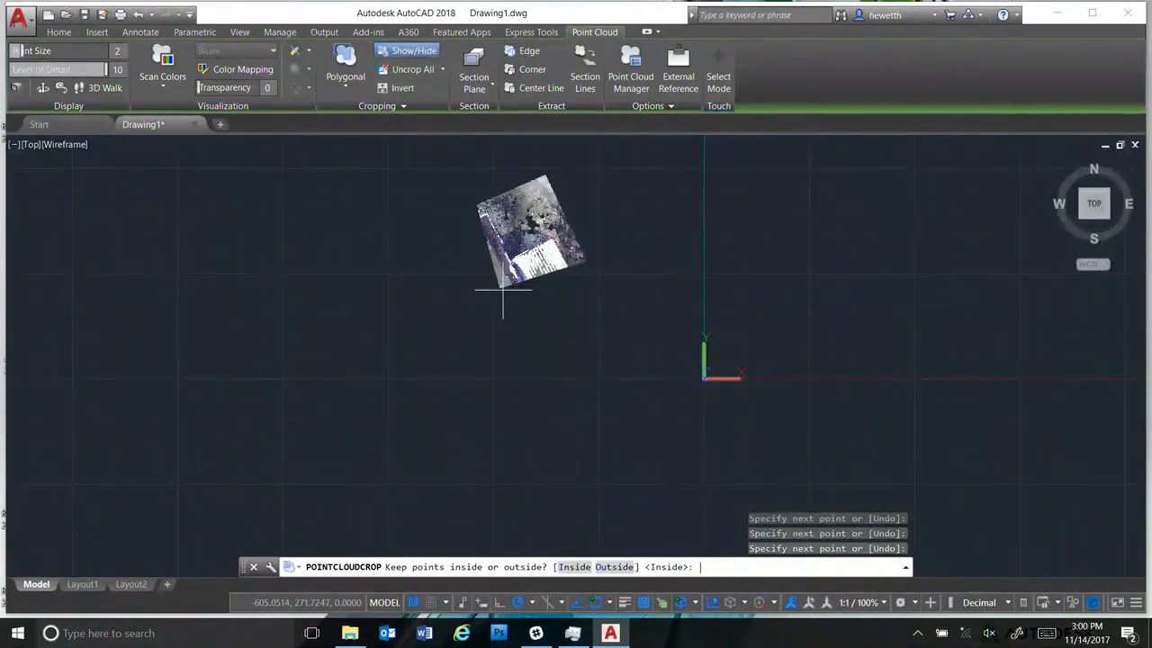
pyautogui.press('Return')
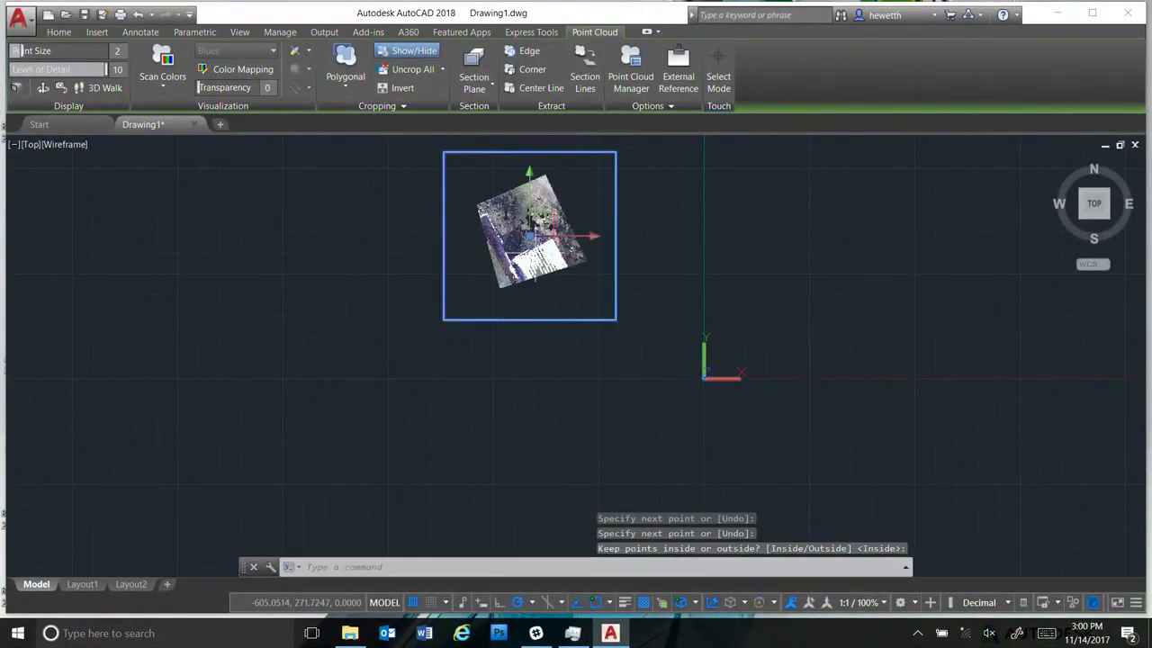
pyautogui.press('Escape')
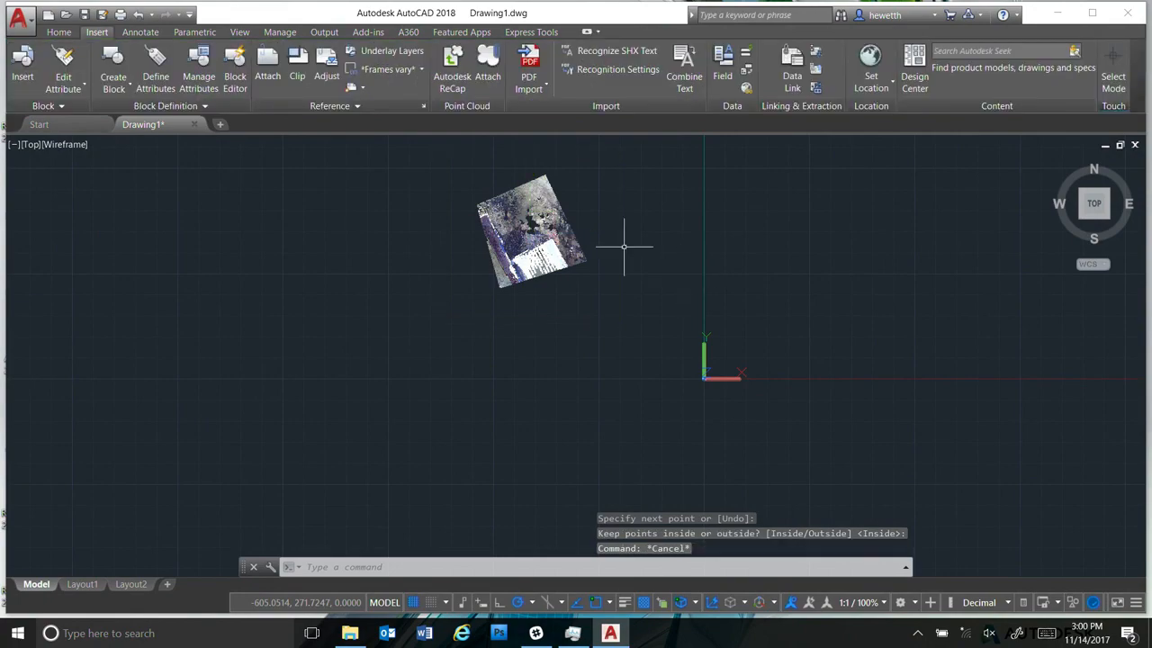
# Examine the cropped townhome corner in 3D, from above and toward the back walls.
pyautogui.scroll(5, 524, 214)
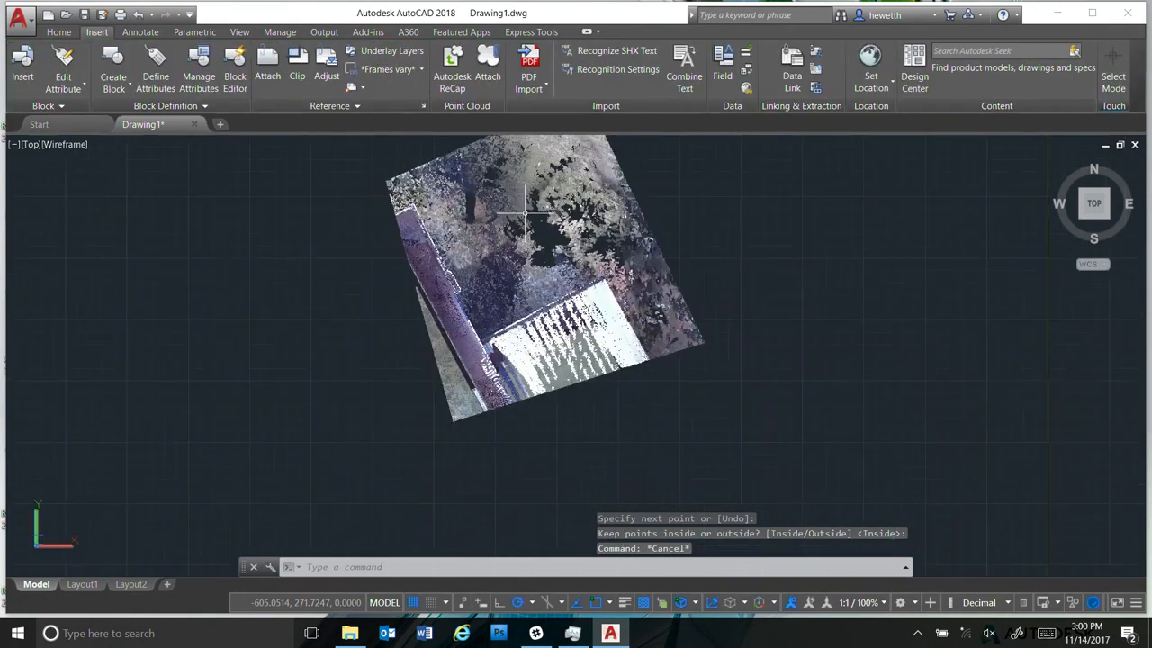
pyautogui.scroll(3, 525, 214)
pyautogui.keyDown('shift'); pyautogui.moveTo(741, 314); pyautogui.dragTo(576, 346, button='middle'); pyautogui.keyUp('shift')
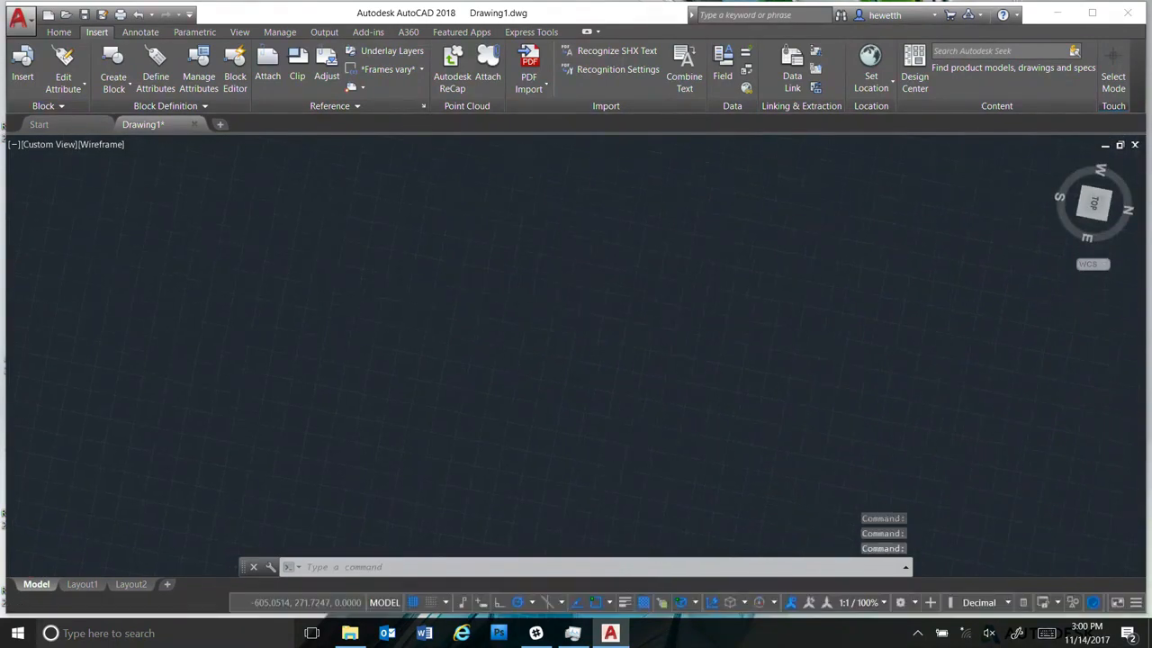
pyautogui.middleClick(746, 303)
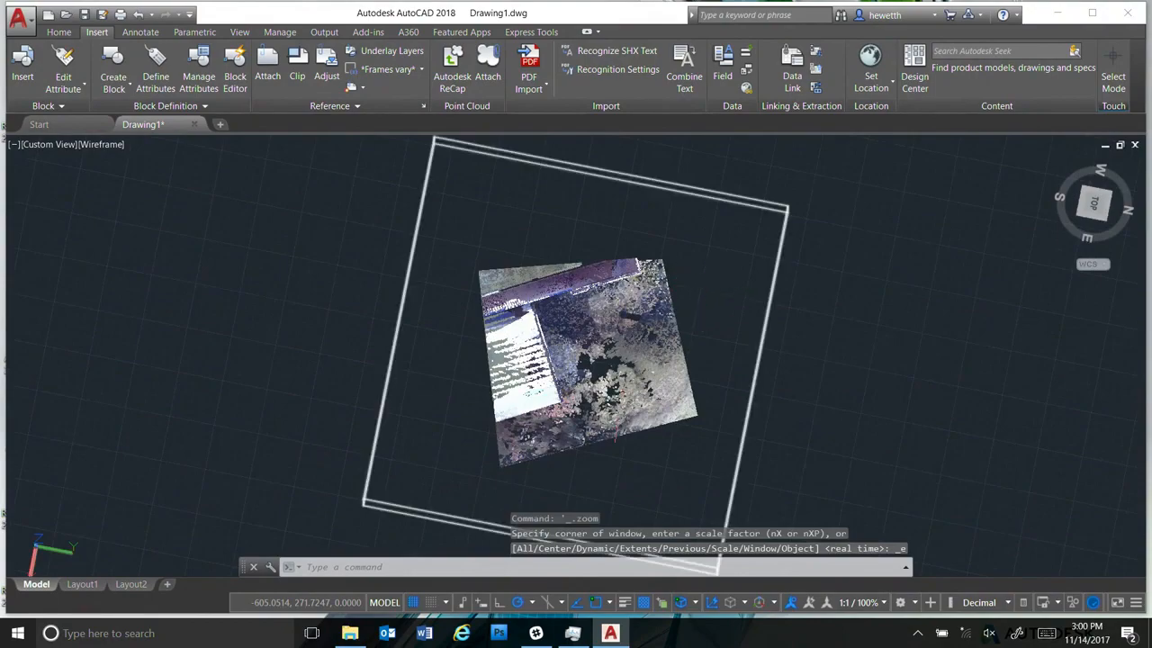
pyautogui.keyDown('shift'); pyautogui.moveTo(561, 331); pyautogui.dragTo(542, 290, button='middle'); pyautogui.keyUp('shift')
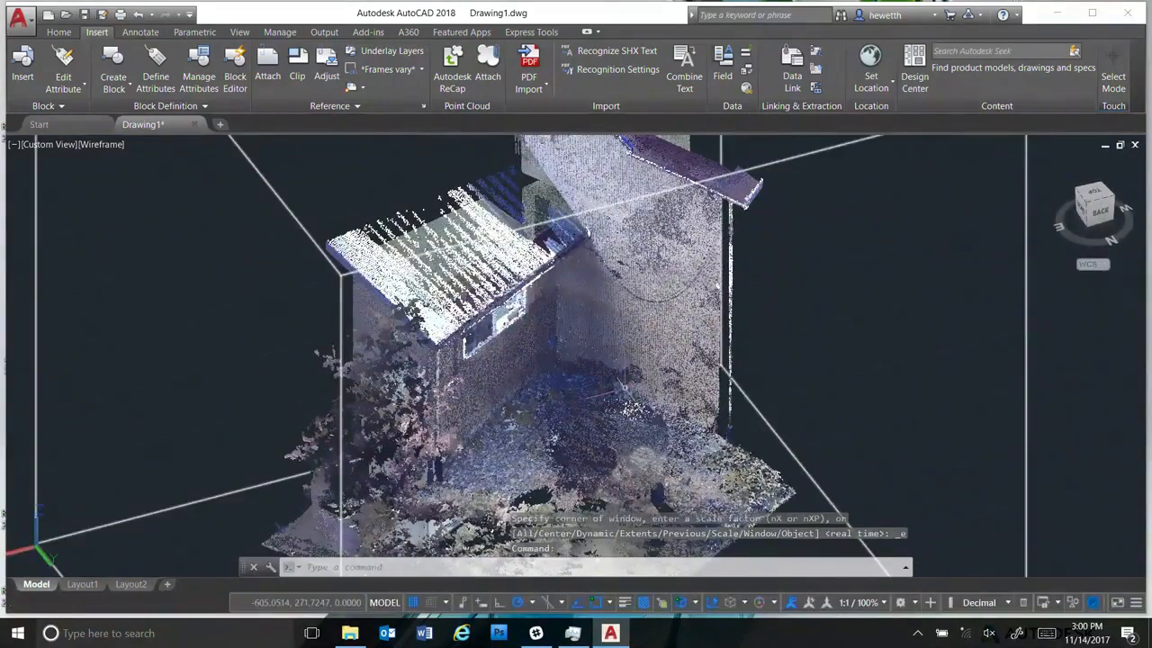
pyautogui.keyDown('shift'); pyautogui.moveTo(666, 381); pyautogui.dragTo(658, 363, button='middle'); pyautogui.keyUp('shift')
# Open Point Cloud Manager for the cropped point cloud and dock it beside the drawing area.
pyautogui.click(766, 166)
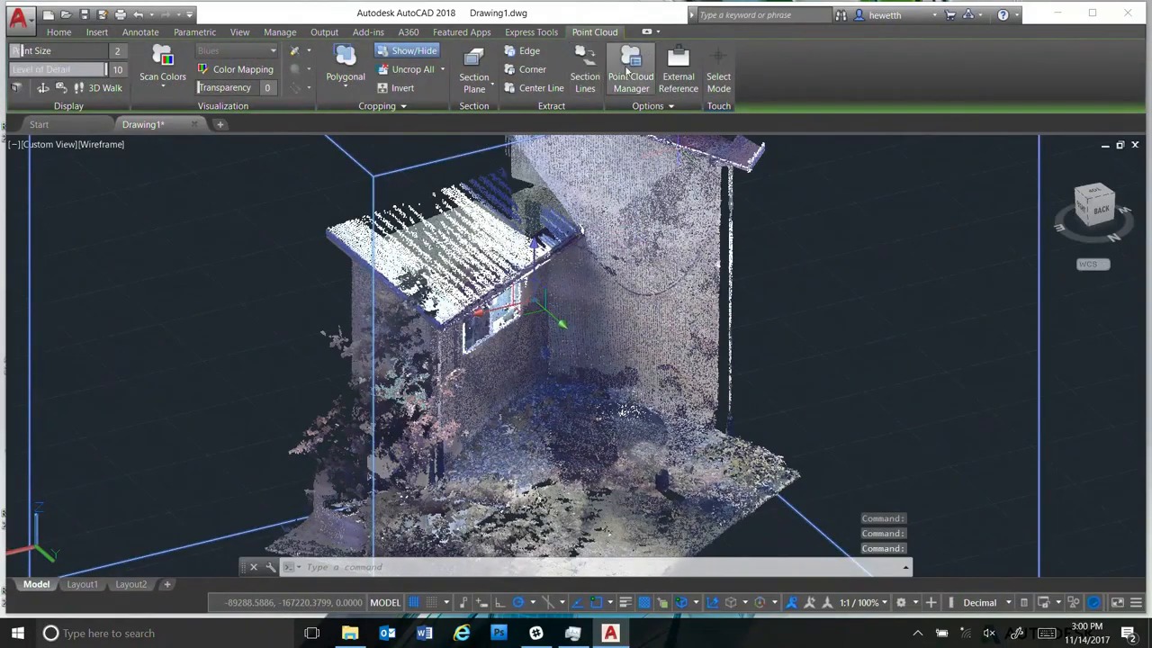
pyautogui.click(631, 72)
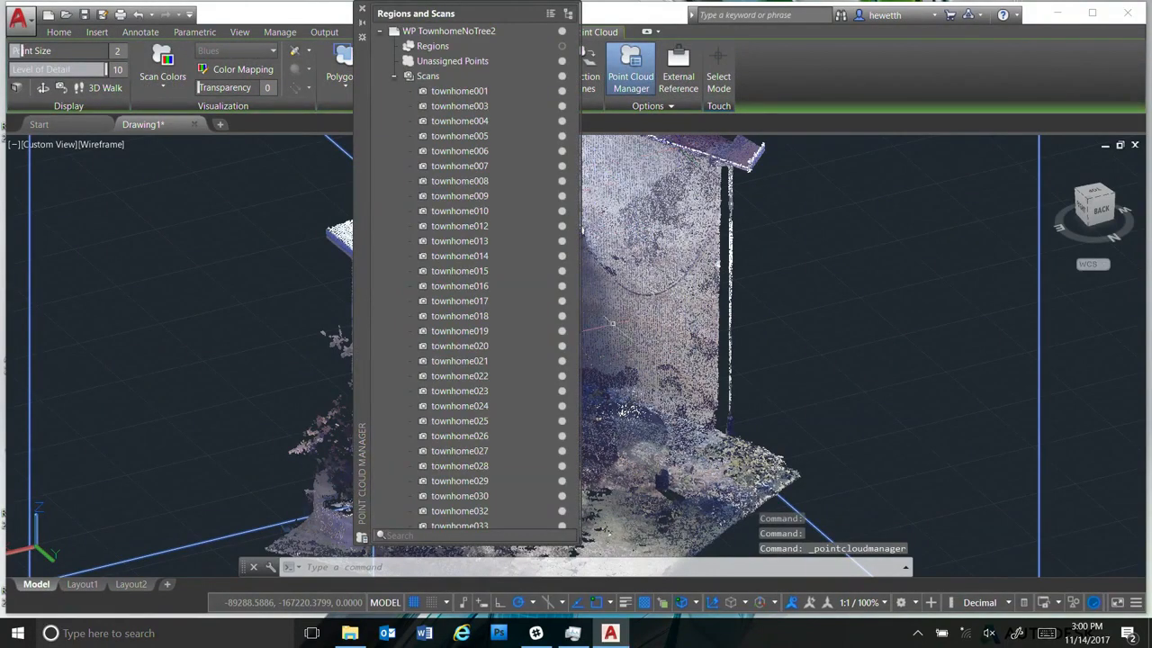
pyautogui.moveTo(361, 33)
pyautogui.mouseDown()
pyautogui.moveTo(206, 223)
pyautogui.moveTo(11, 216)
pyautogui.moveTo(61, 216)
pyautogui.moveTo(16, 224)
pyautogui.moveTo(39, 227)
pyautogui.mouseUp()
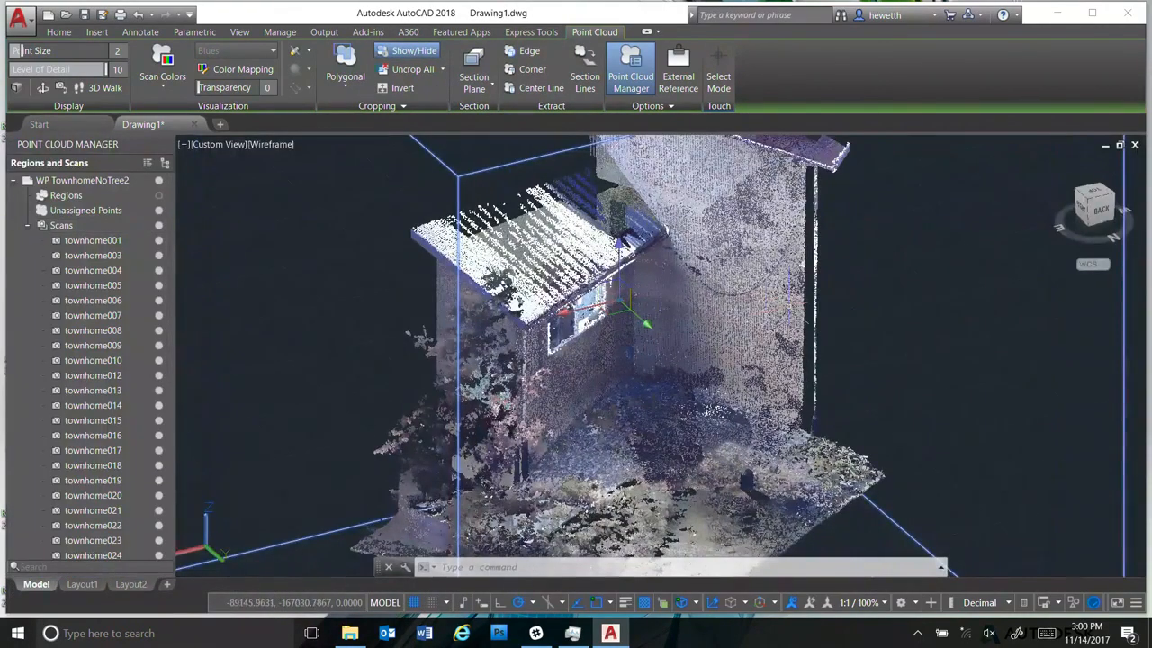
pyautogui.keyDown('shift'); pyautogui.moveTo(762, 302); pyautogui.dragTo(827, 306, button='middle'); pyautogui.keyUp('shift')
pyautogui.moveTo(827, 306); pyautogui.dragTo(831, 303)
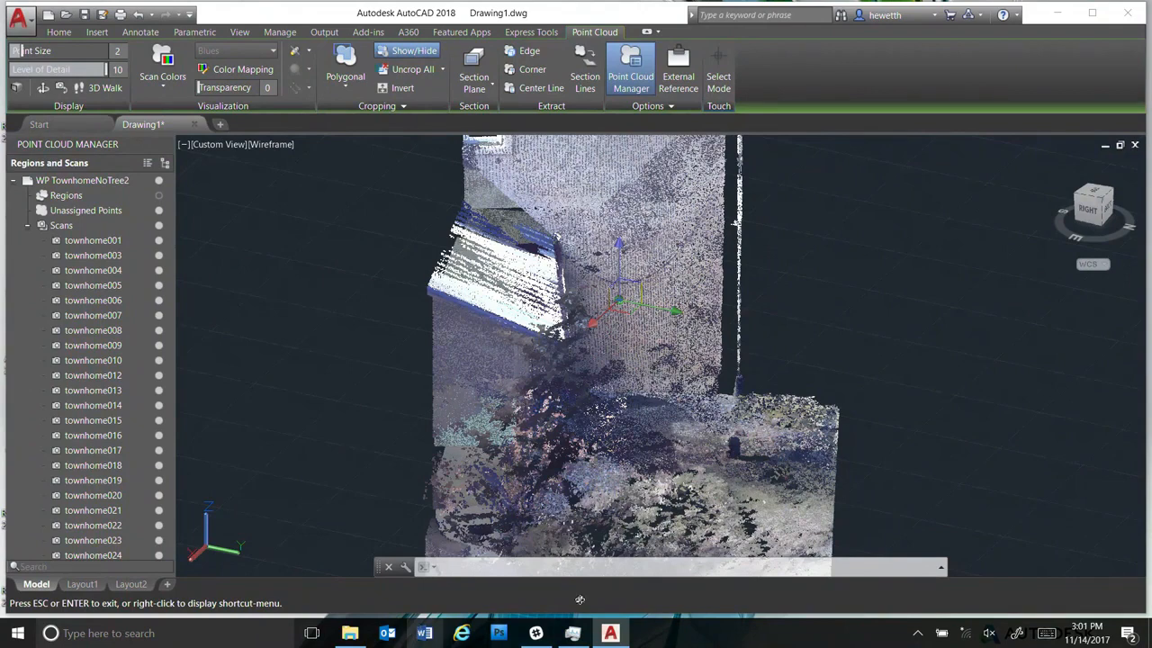
# End the AutoCAD task in Task Manager and restart AutoCAD 2018 without loading the unsigned ZombieKiller_20.1.dll.
pyautogui.moveTo(582, 639)
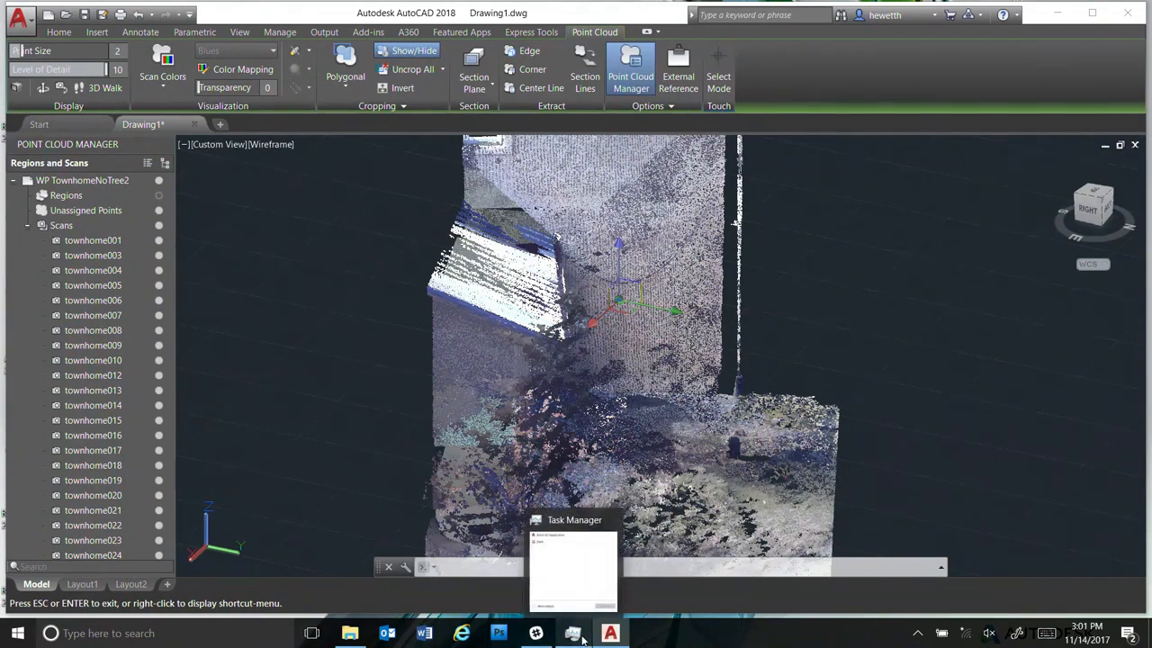
pyautogui.click(582, 639)
pyautogui.click(227, 149)
pyautogui.click(366, 373)
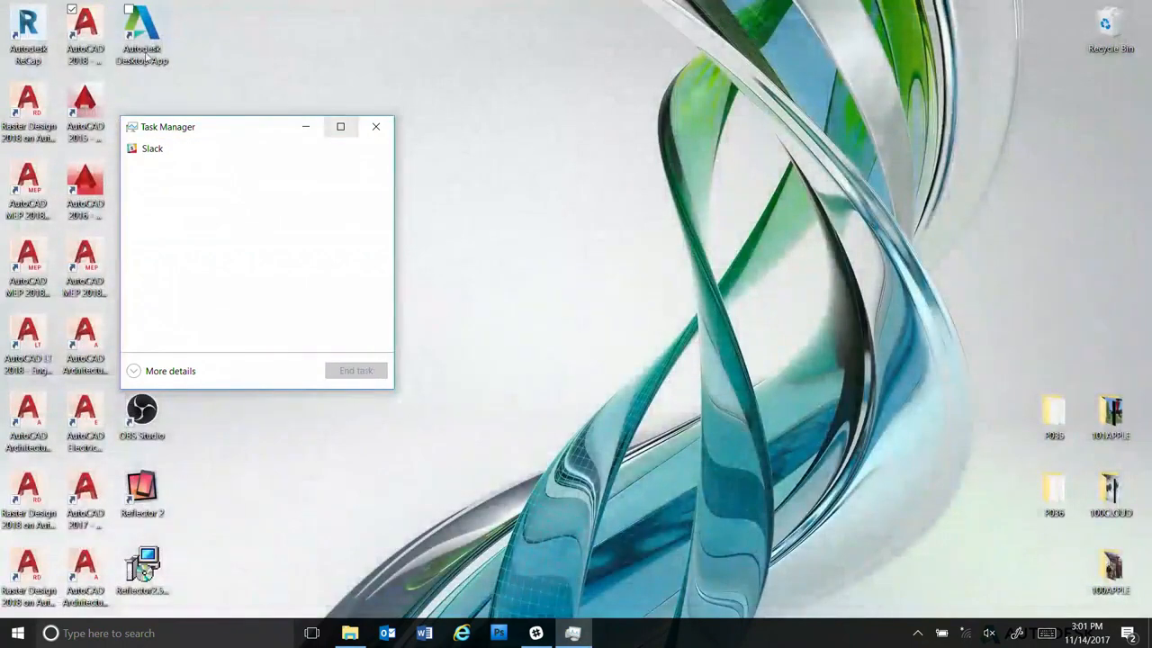
pyautogui.doubleClick(97, 29)
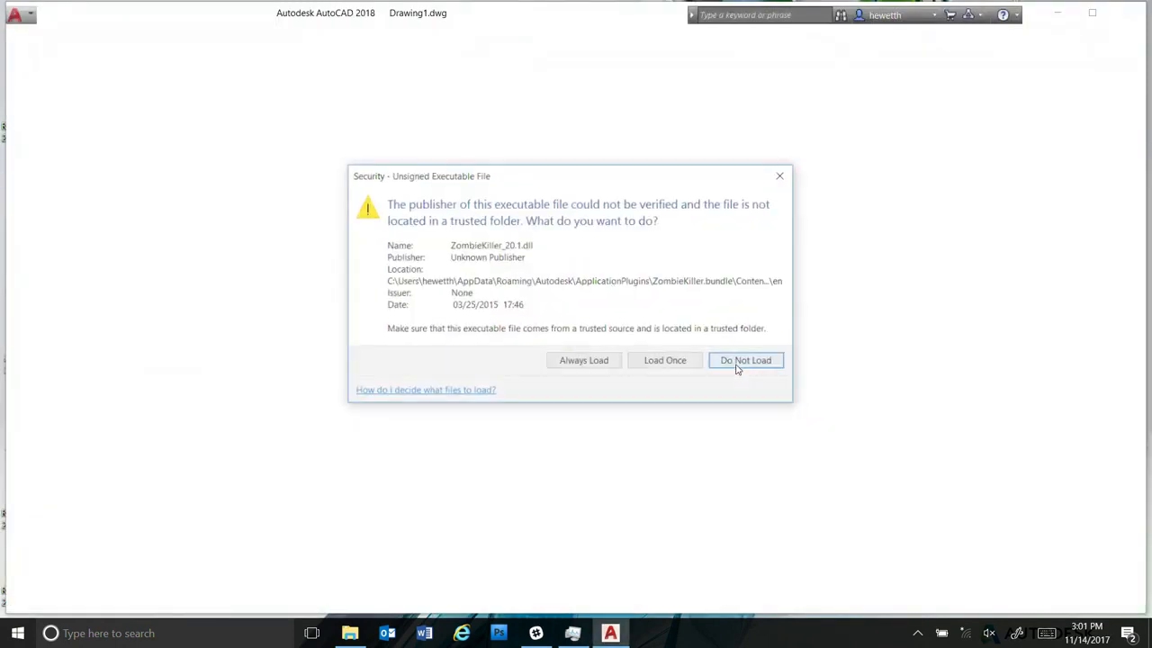
pyautogui.click(736, 364)
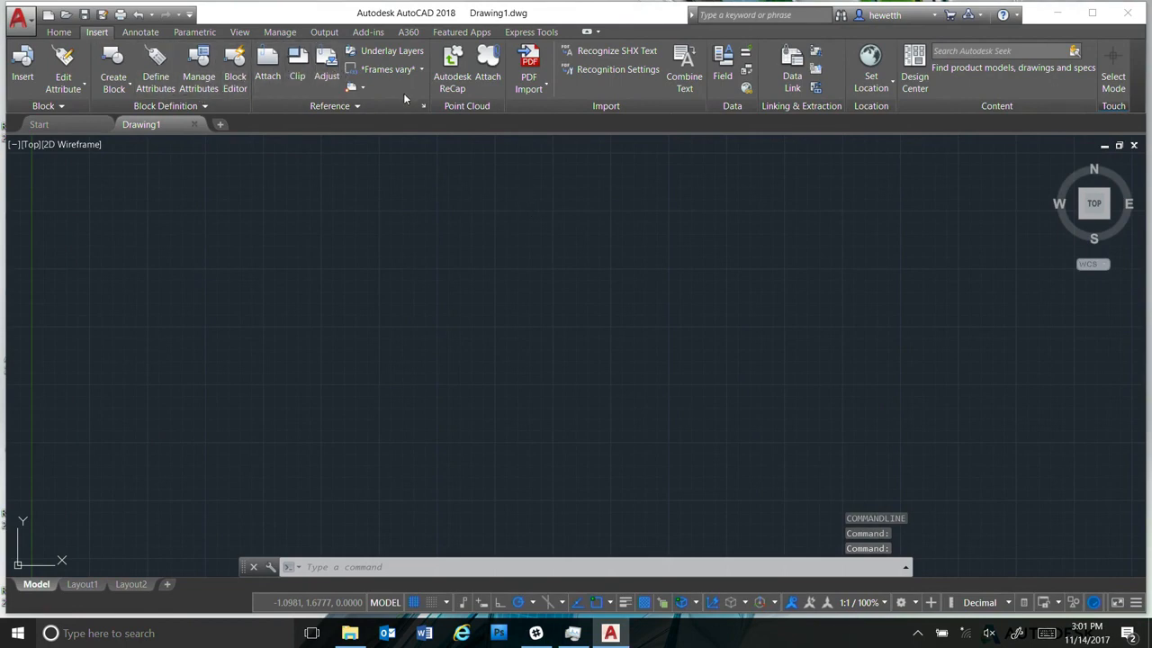
# Attach the townhome point cloud to the new drawing with the default attachment settings.
pyautogui.click(492, 70)
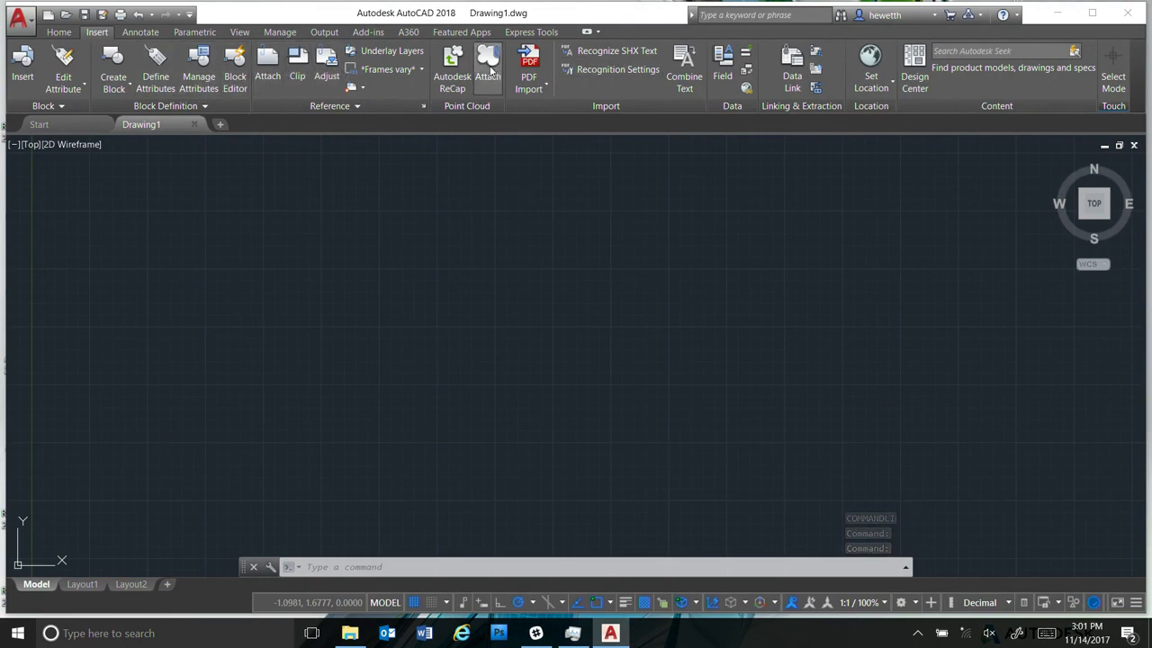
pyautogui.click(532, 297)
pyautogui.doubleClick(532, 297)
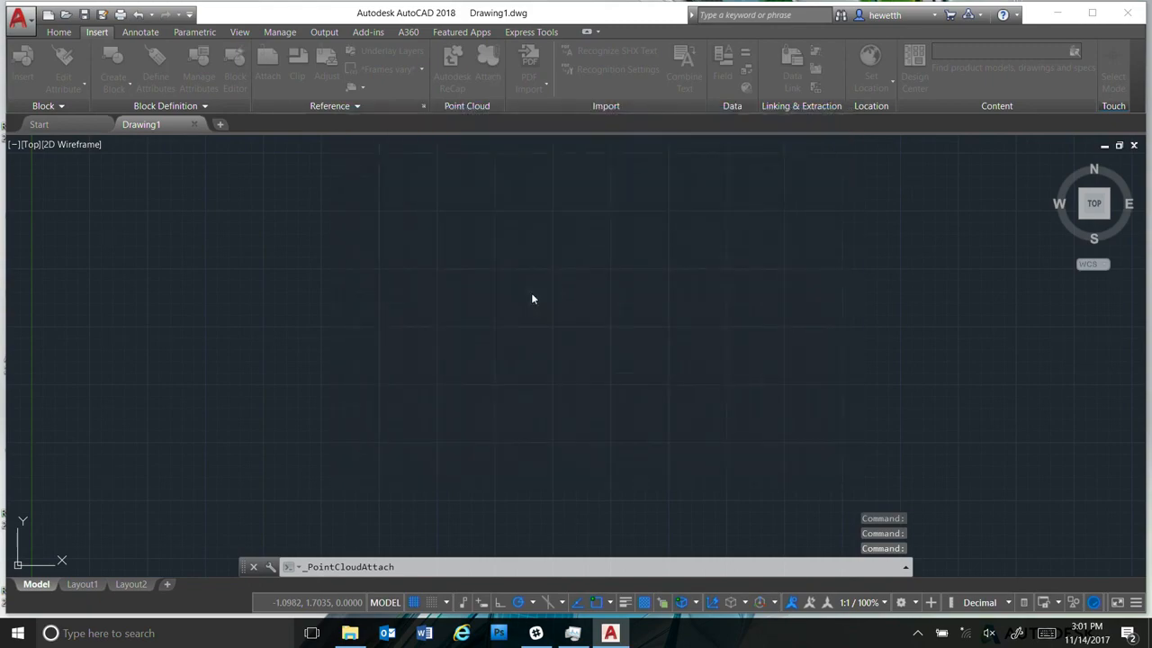
pyautogui.click(632, 376)
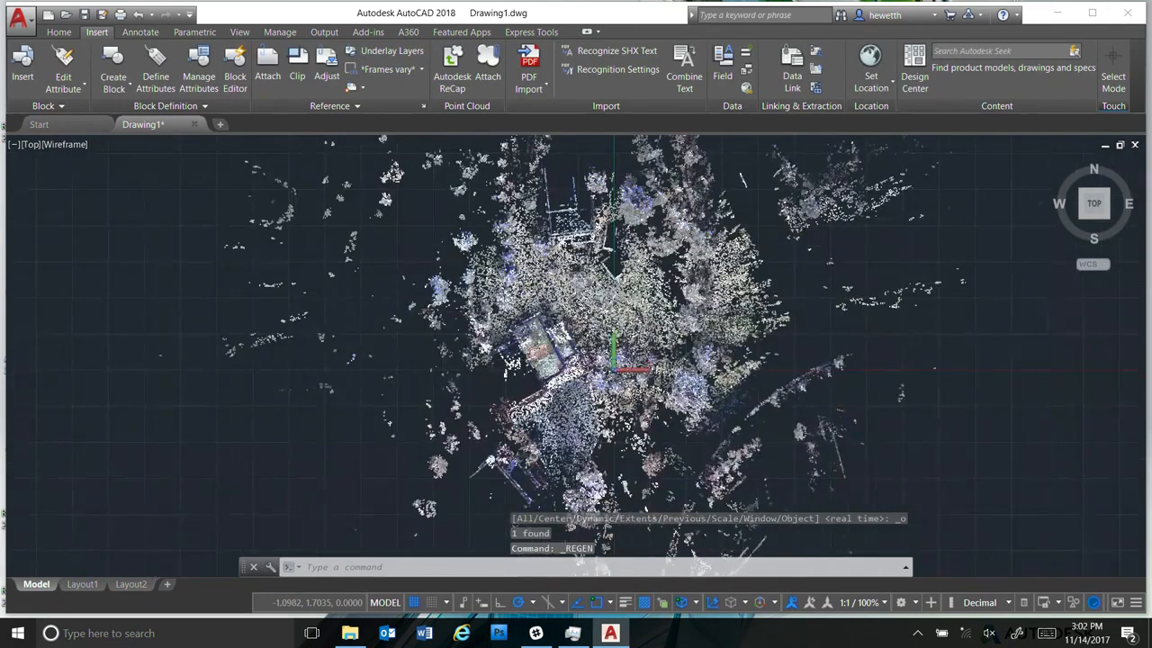
# Crop the point cloud with a four-sided polygon around the townhome's rear corner and yard, keeping the points inside.
pyautogui.click(344, 84)
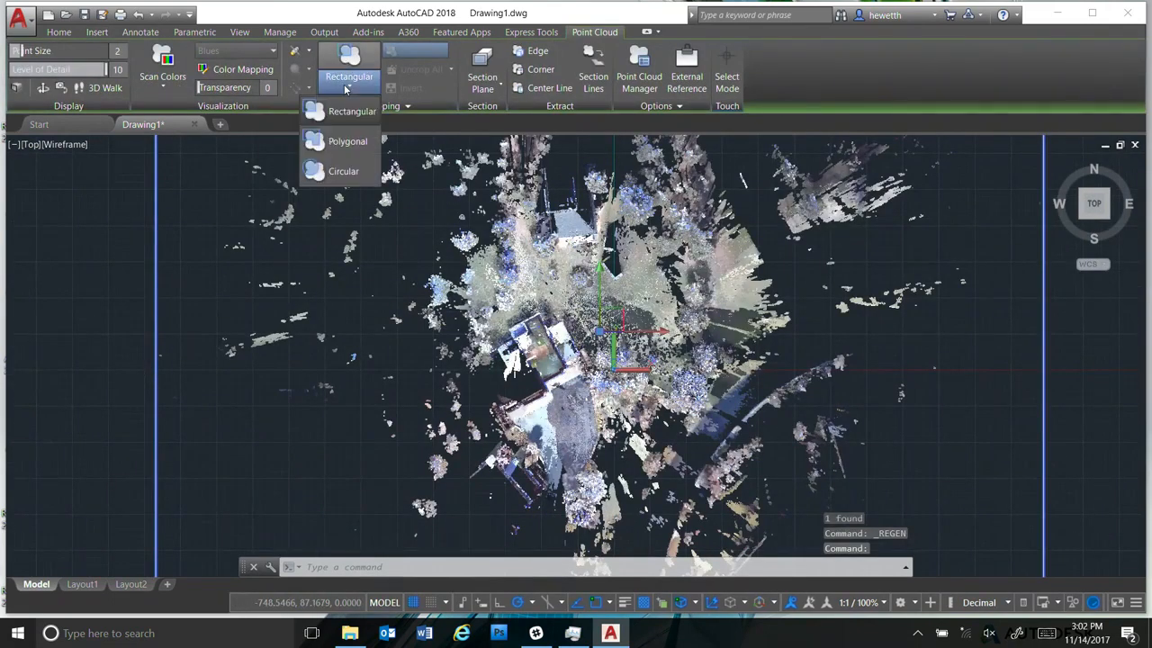
pyautogui.click(354, 143)
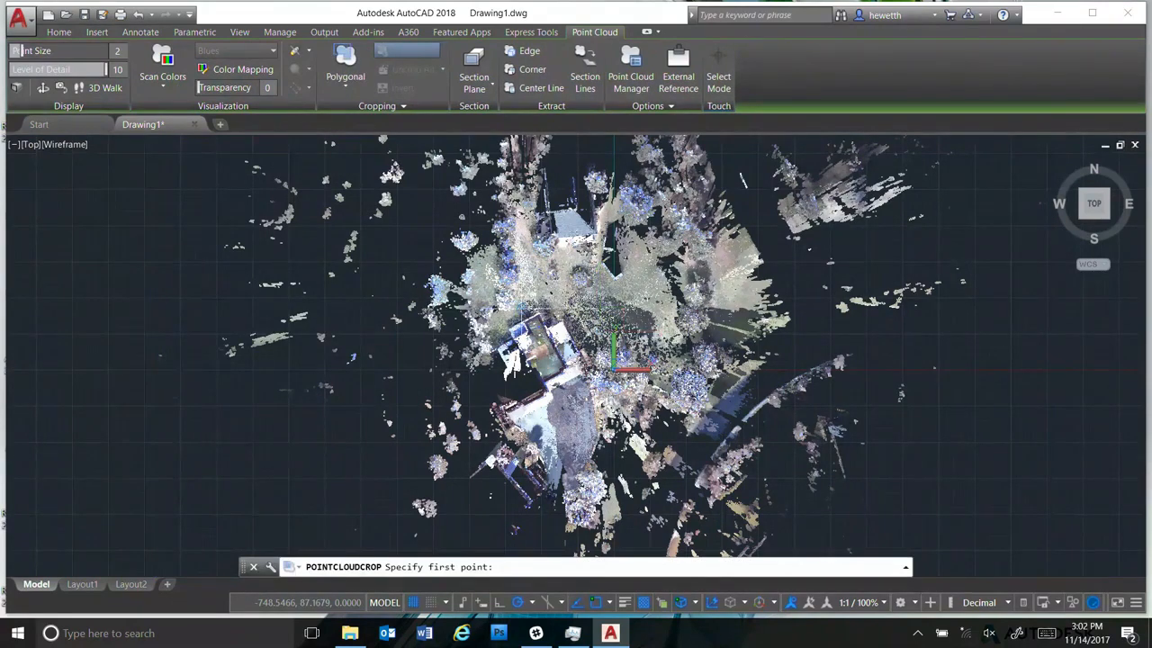
pyautogui.click(533, 309)
pyautogui.click(560, 302)
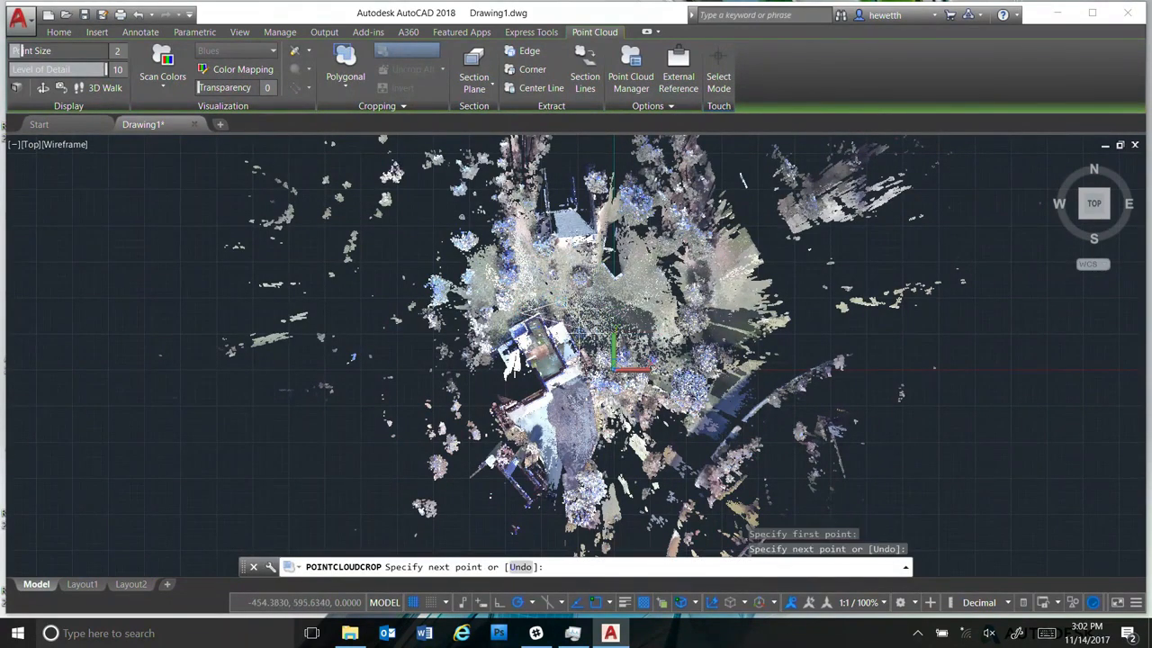
pyautogui.click(584, 341)
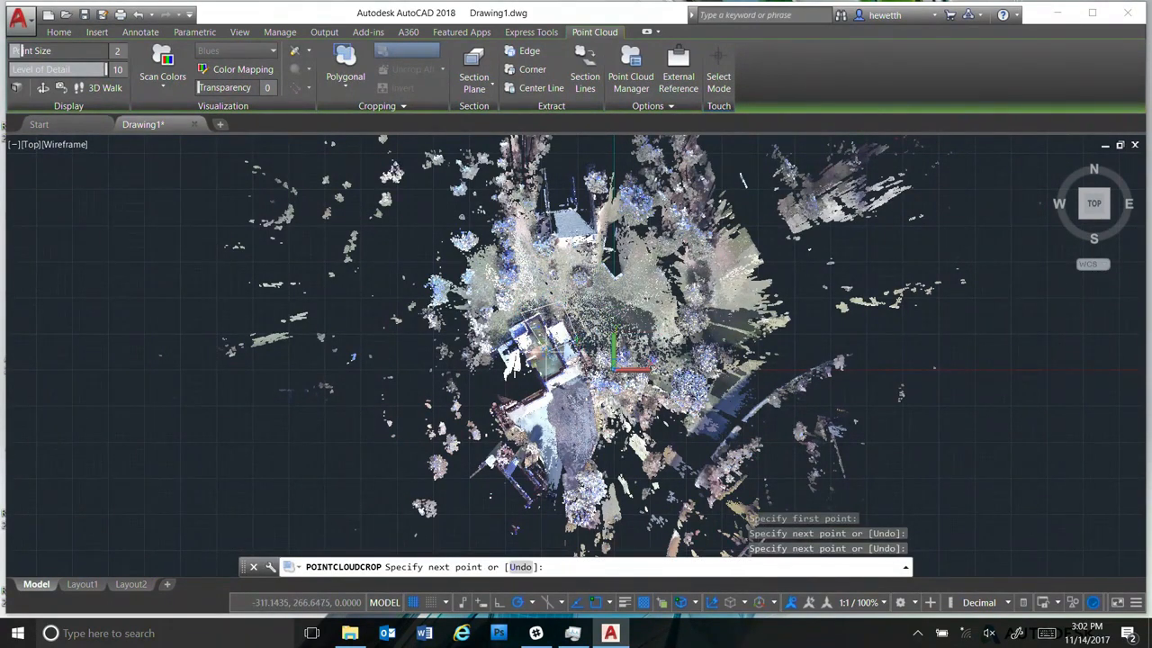
pyautogui.click(546, 353)
pyautogui.press('Return')
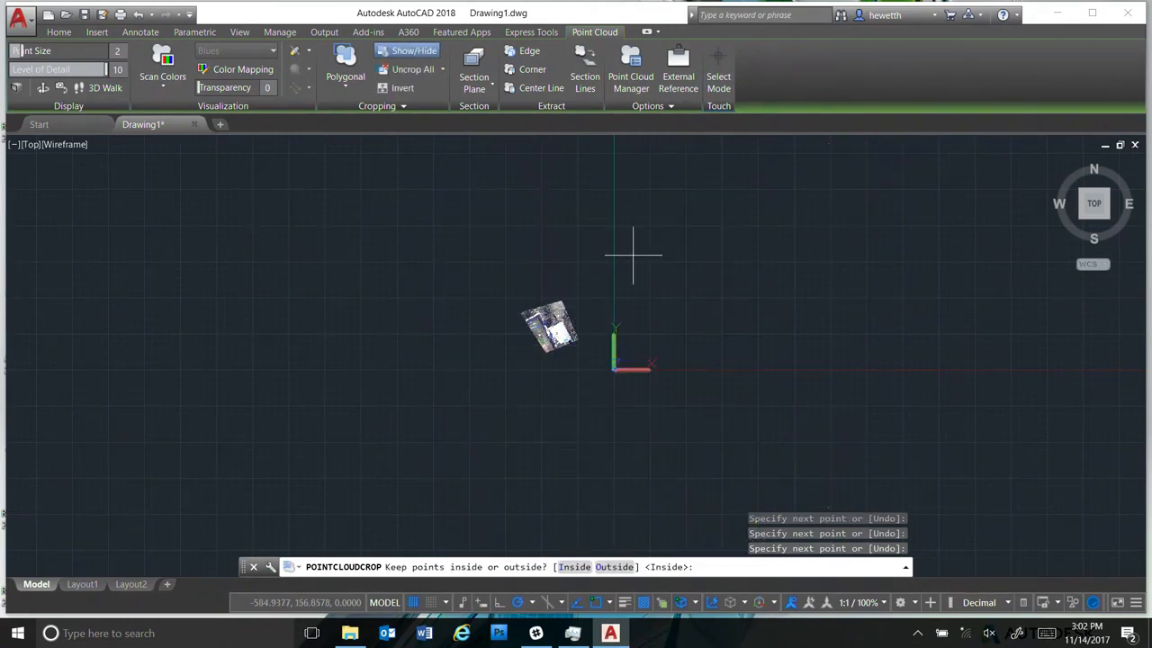
pyautogui.press('Return')
# Examine the cropped townhome corner from above and in 3D from the northeast and the back.
pyautogui.scroll(3, 563, 311)
pyautogui.scroll(3, 540, 338)
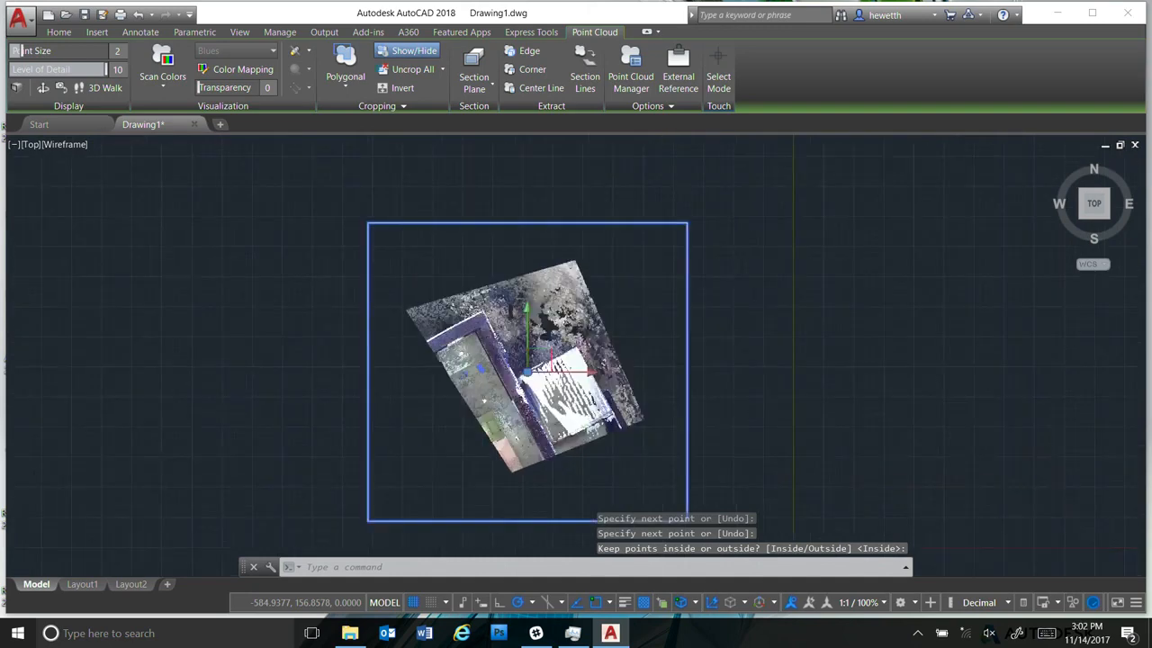
pyautogui.scroll(2, 617, 309)
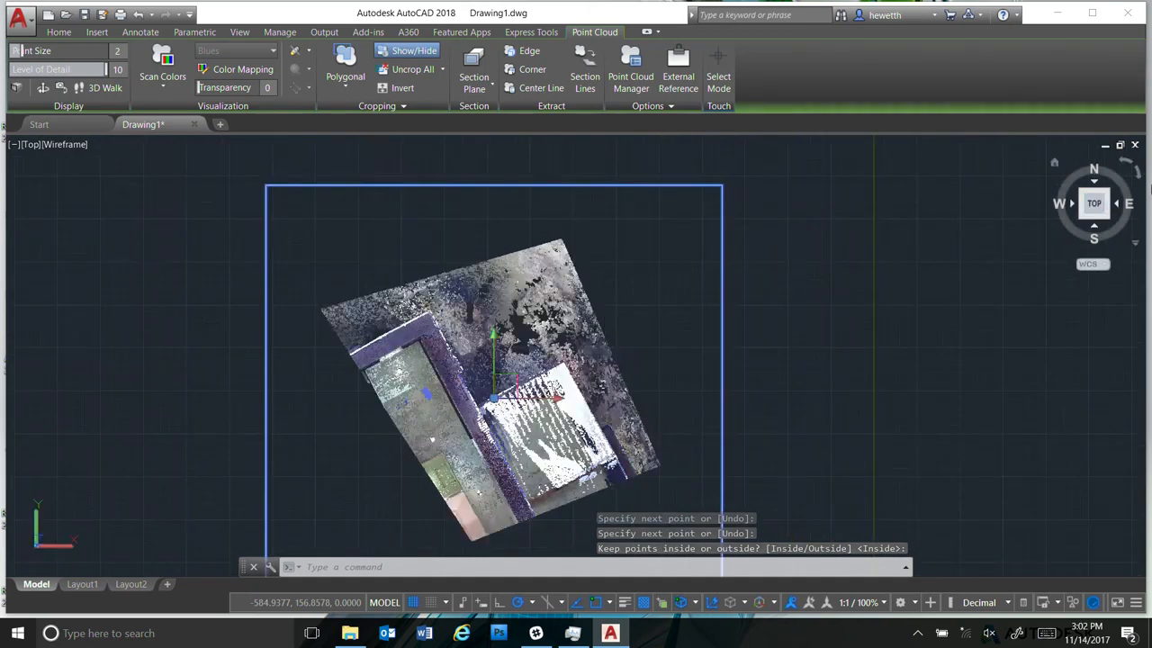
pyautogui.click(1110, 196)
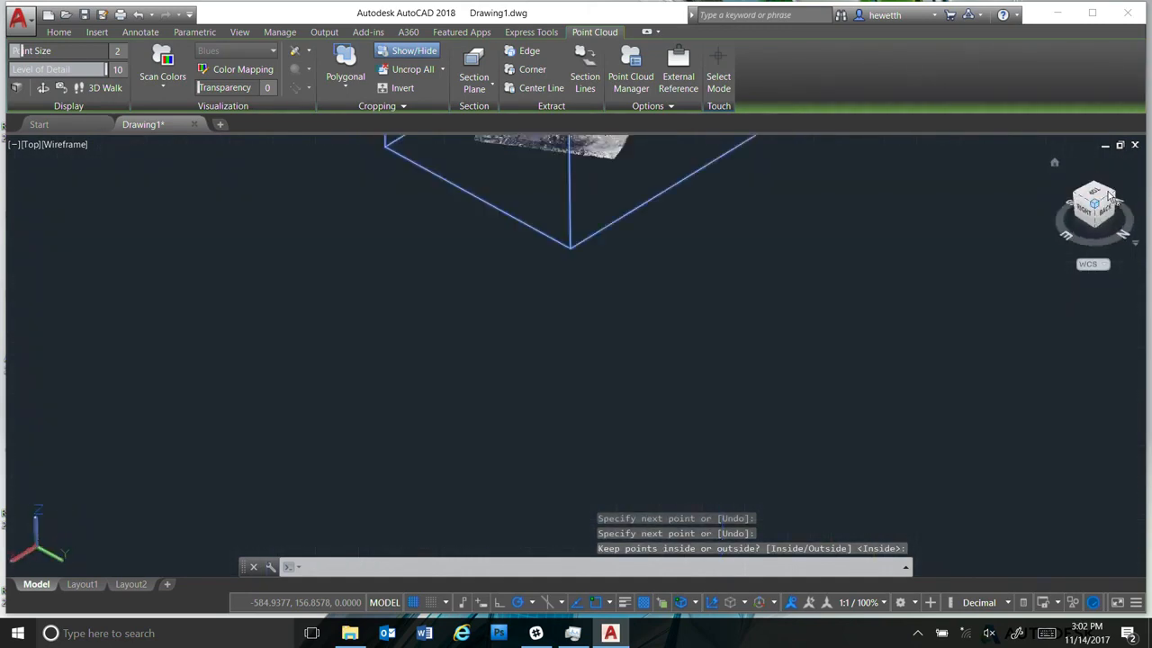
pyautogui.scroll(2, 671, 423)
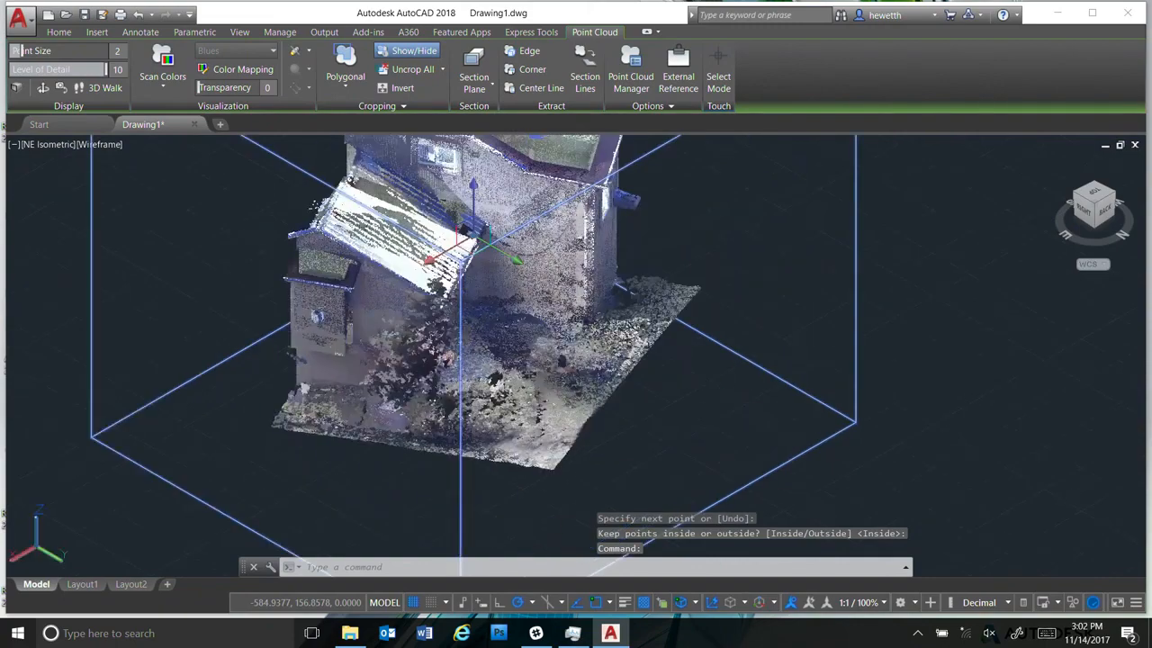
pyautogui.scroll(2, 665, 398)
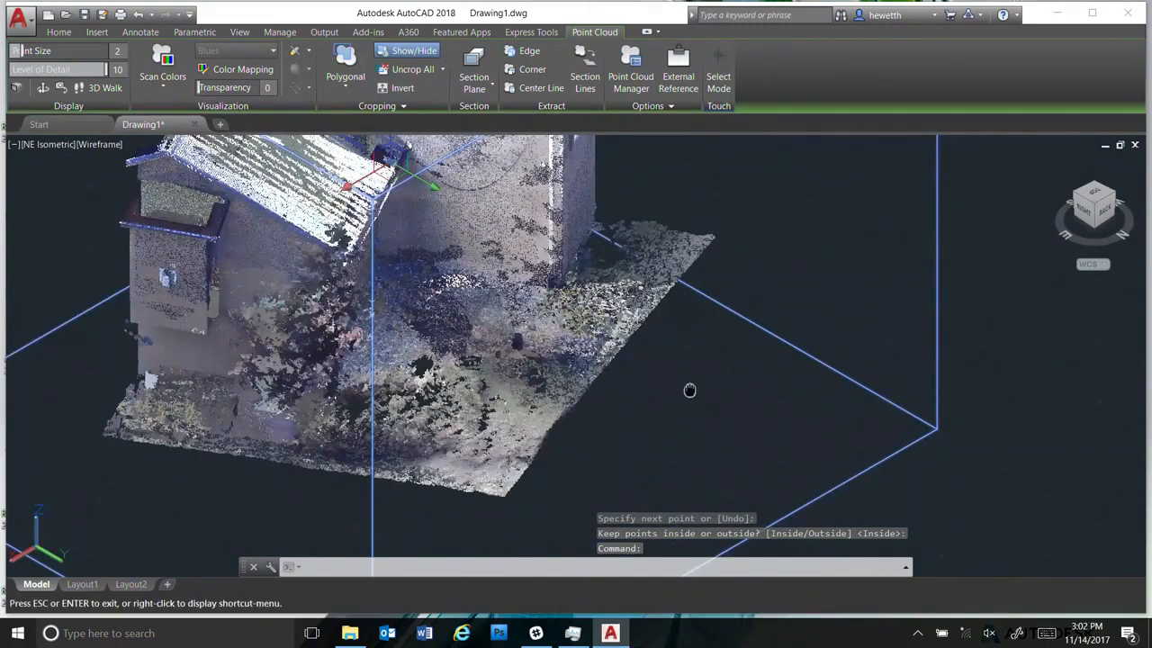
pyautogui.moveTo(689, 390); pyautogui.dragTo(795, 455, button='middle')
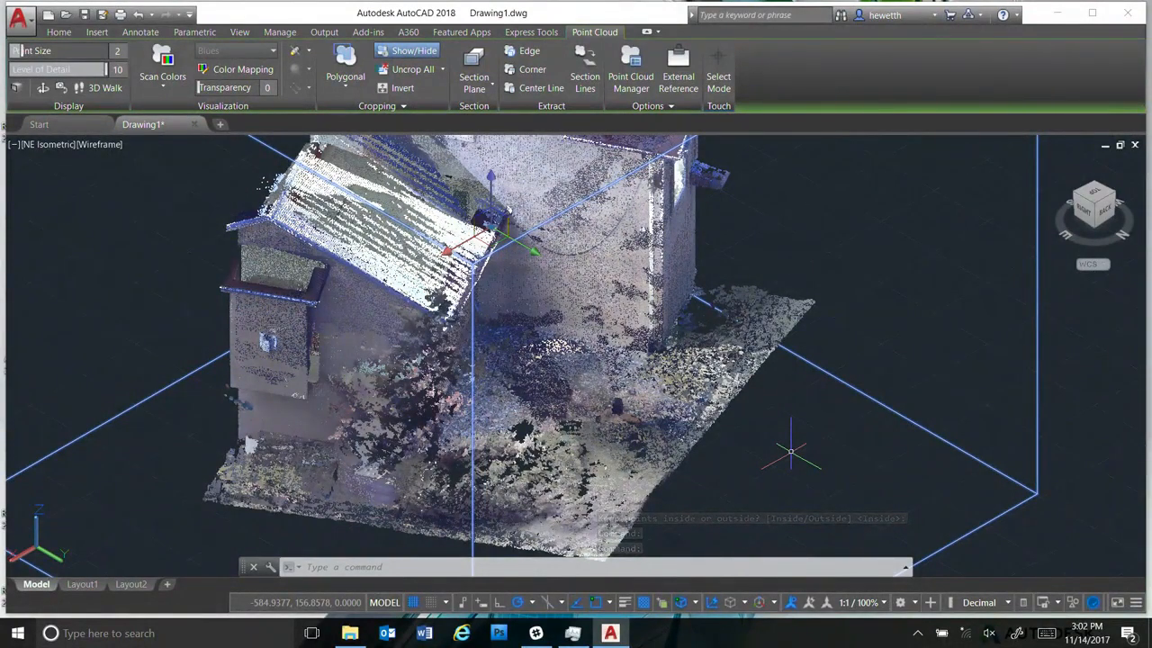
pyautogui.keyDown('shift'); pyautogui.moveTo(631, 351); pyautogui.dragTo(554, 349, button='middle'); pyautogui.keyUp('shift')
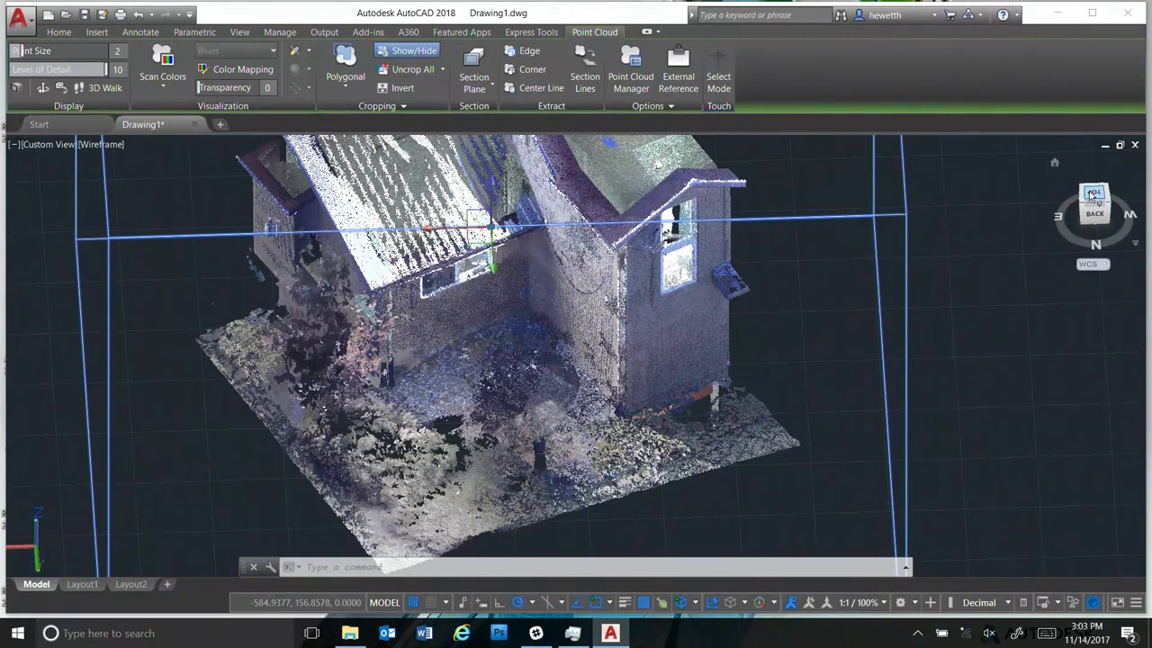
pyautogui.keyDown('shift'); pyautogui.moveTo(554, 345); pyautogui.dragTo(561, 341, button='middle'); pyautogui.keyUp('shift')
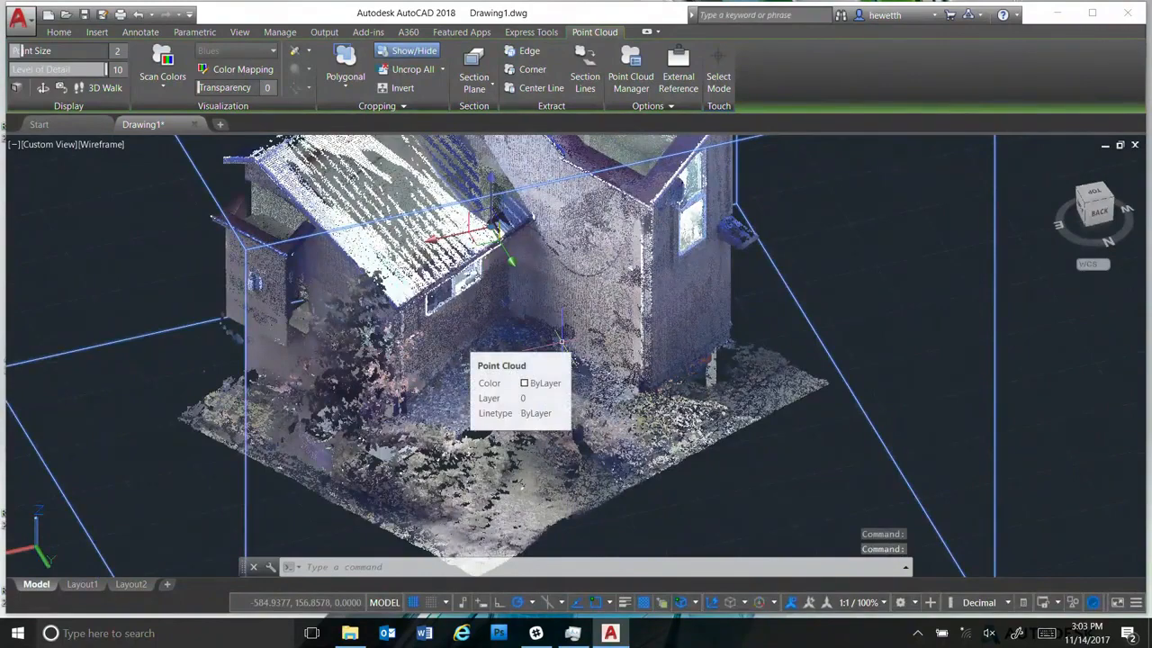
pyautogui.keyDown('shift'); pyautogui.moveTo(490, 341); pyautogui.dragTo(534, 397, button='middle'); pyautogui.keyUp('shift')
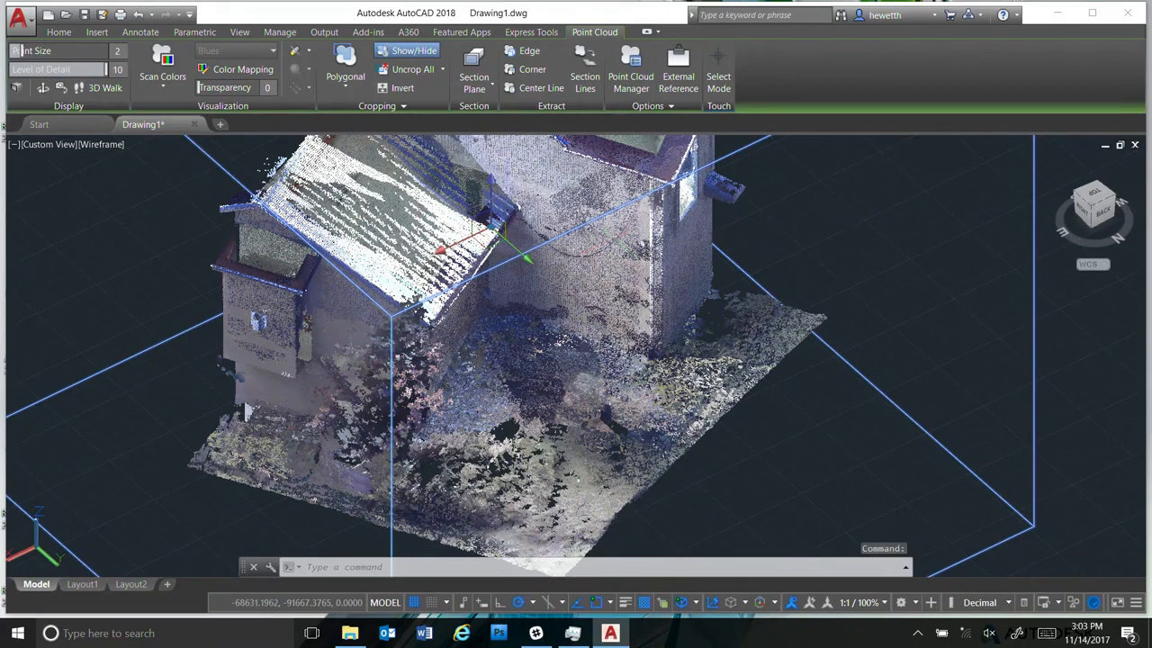
# Save the current cropping of the point cloud as a crop state named Deck area.
pyautogui.click(347, 81)
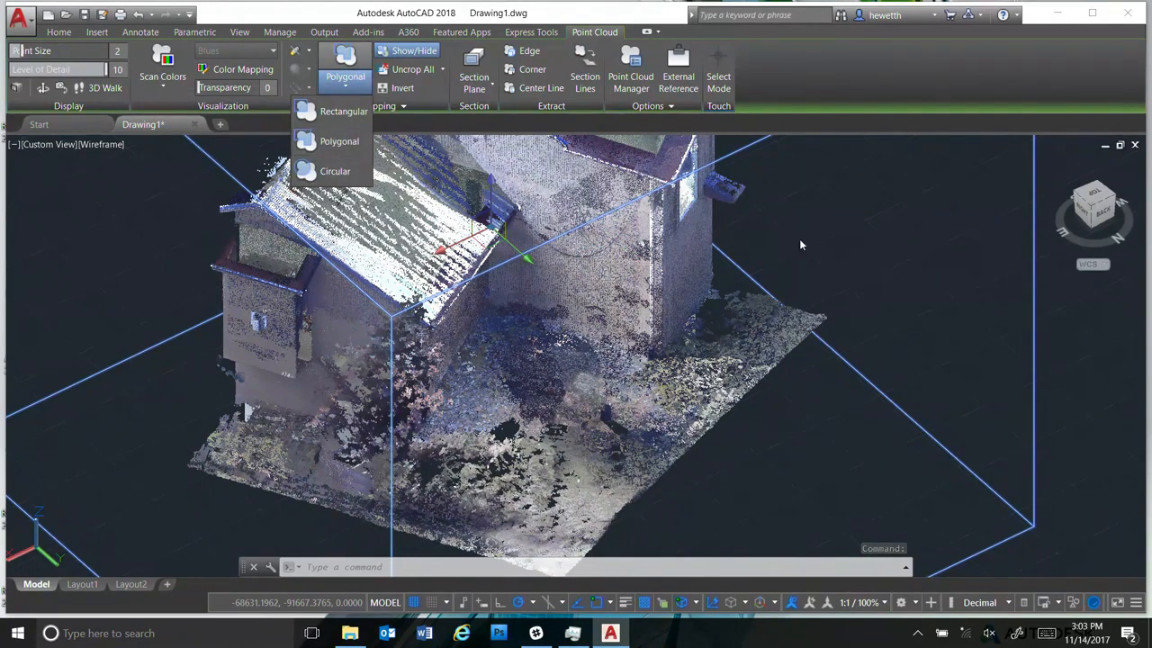
pyautogui.click(800, 237)
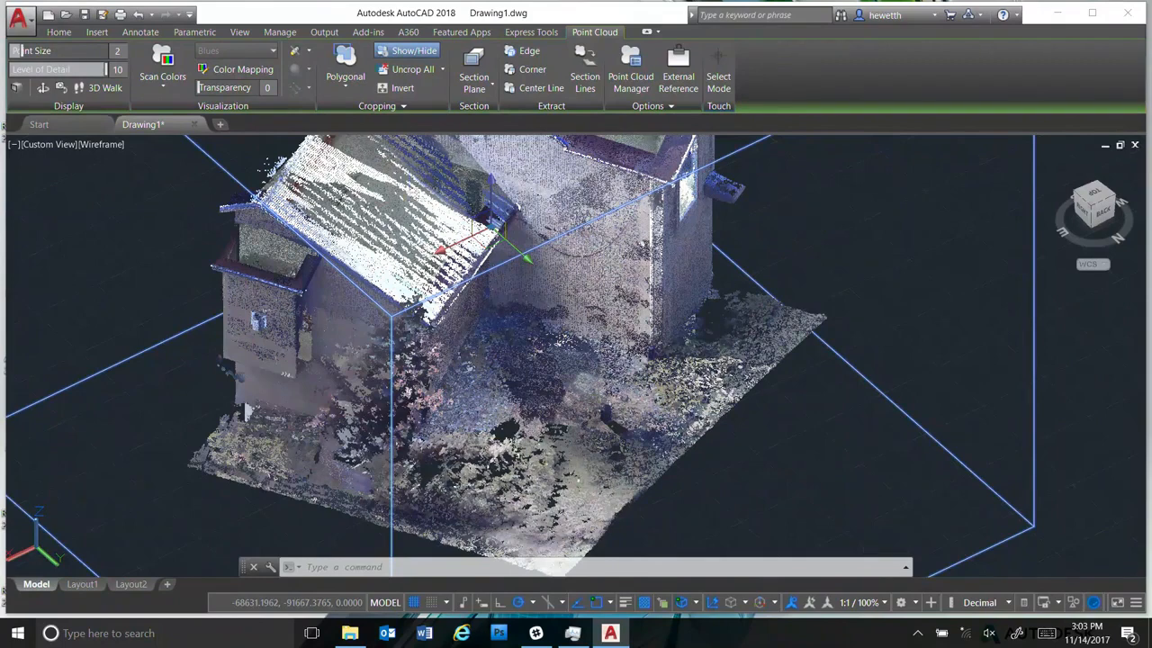
pyautogui.click(404, 106)
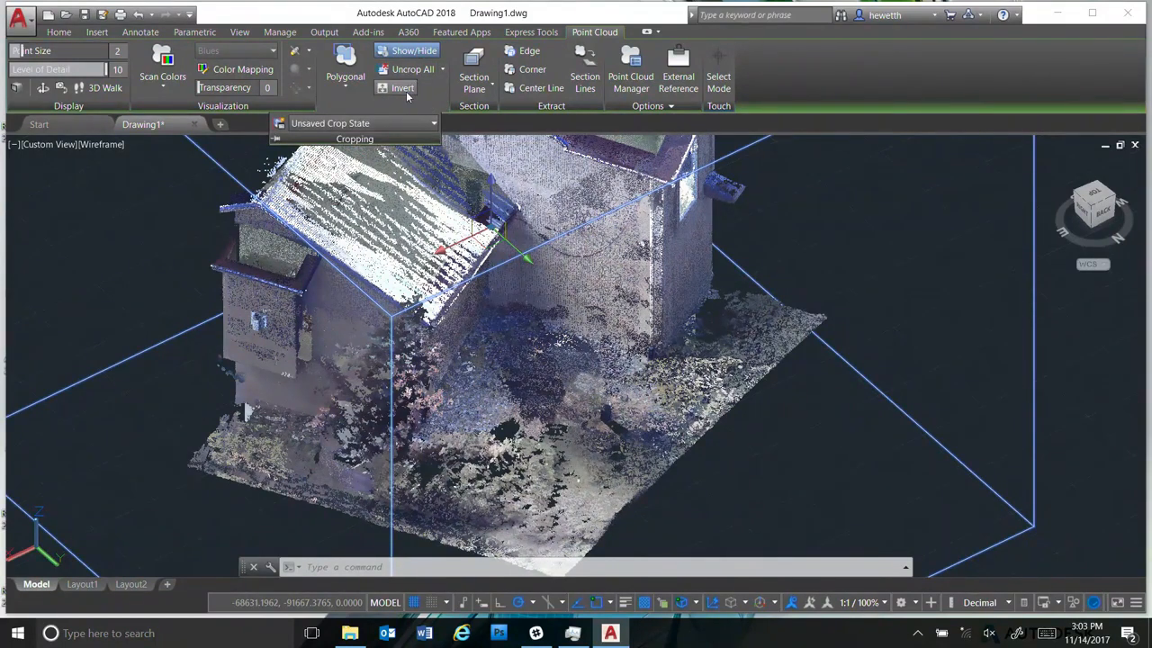
pyautogui.click(280, 124)
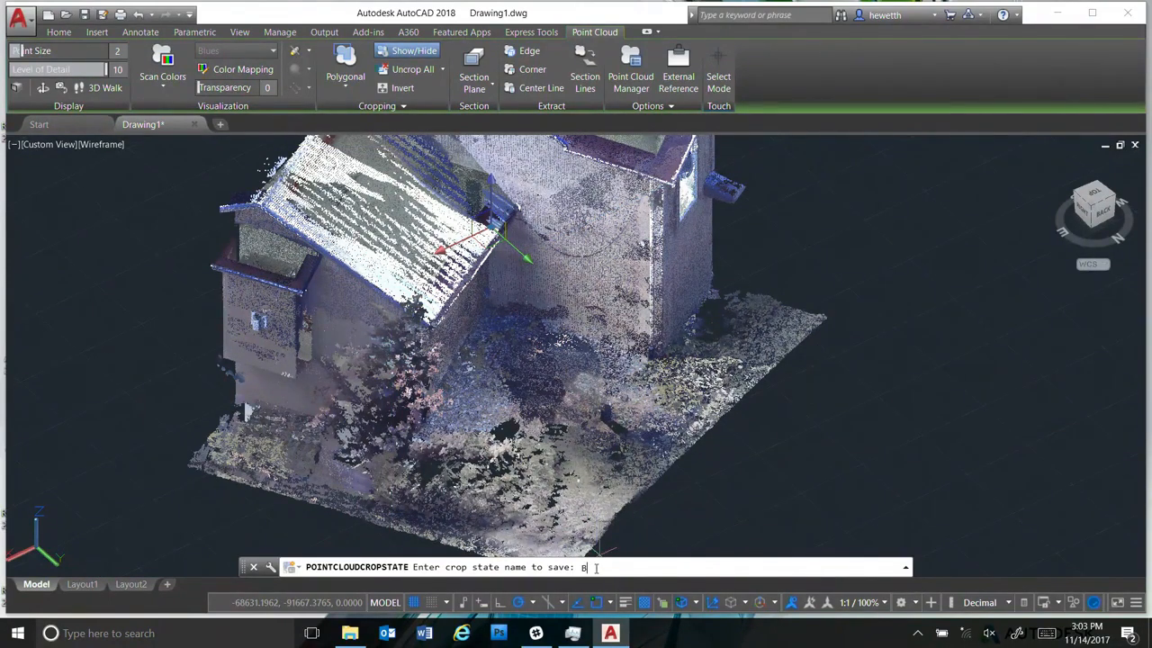
pyautogui.write('Deck')
pyautogui.write('area')
pyautogui.press('Return')
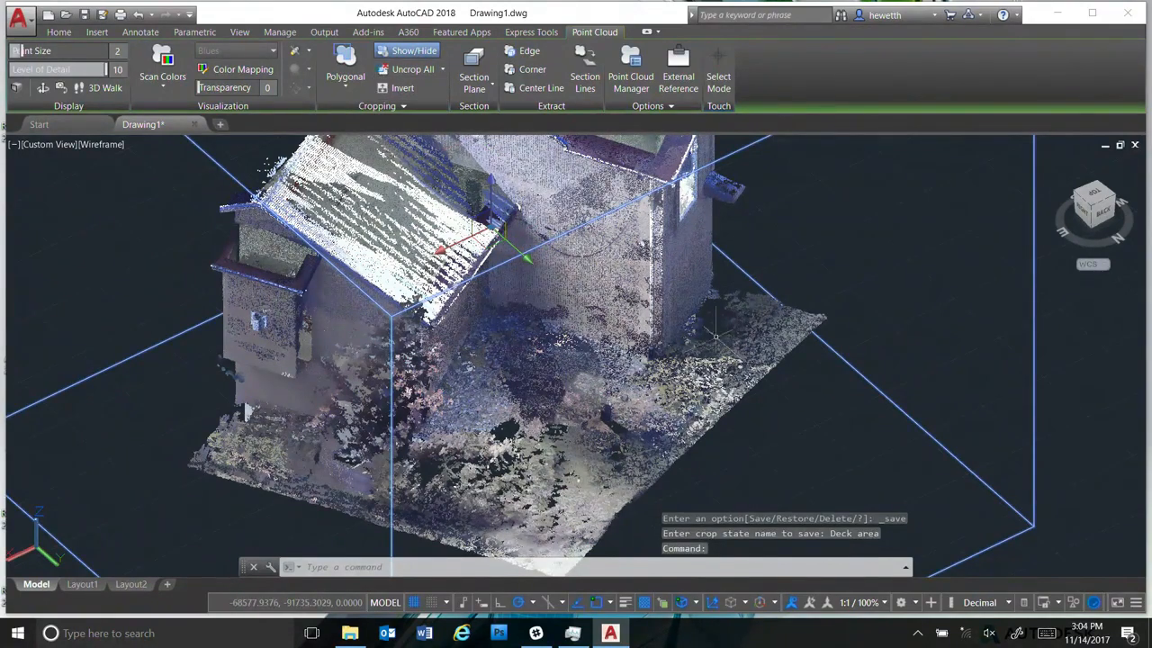
# Uncrop the whole point cloud and restore the saved Deck area crop state.
pyautogui.click(403, 72)
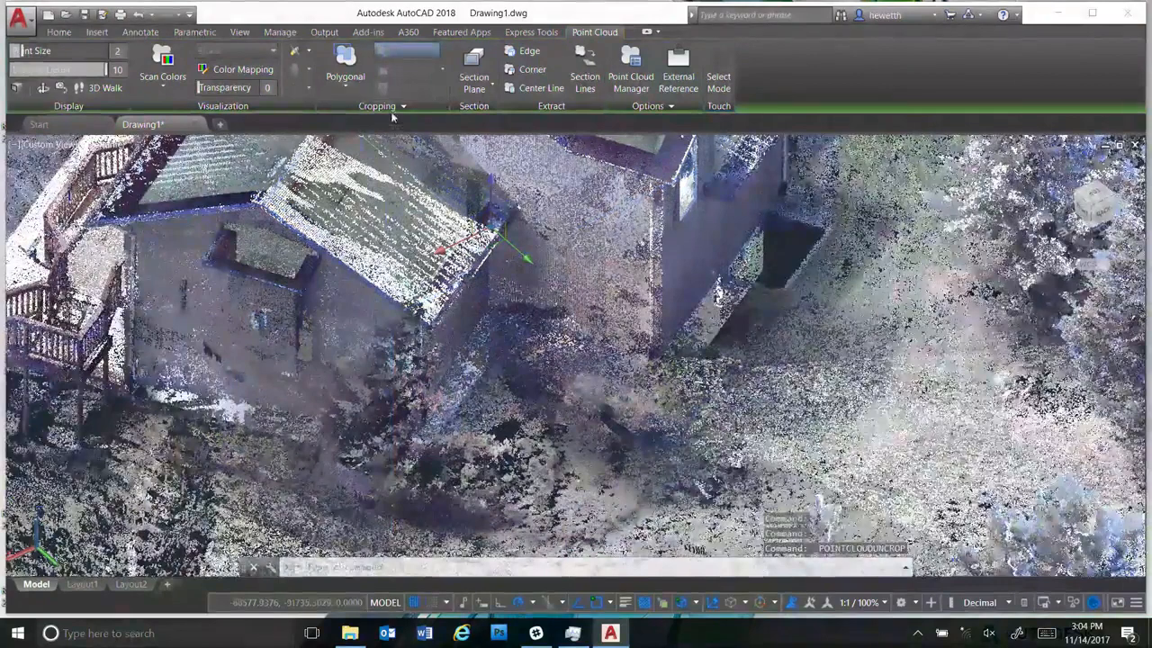
pyautogui.click(403, 108)
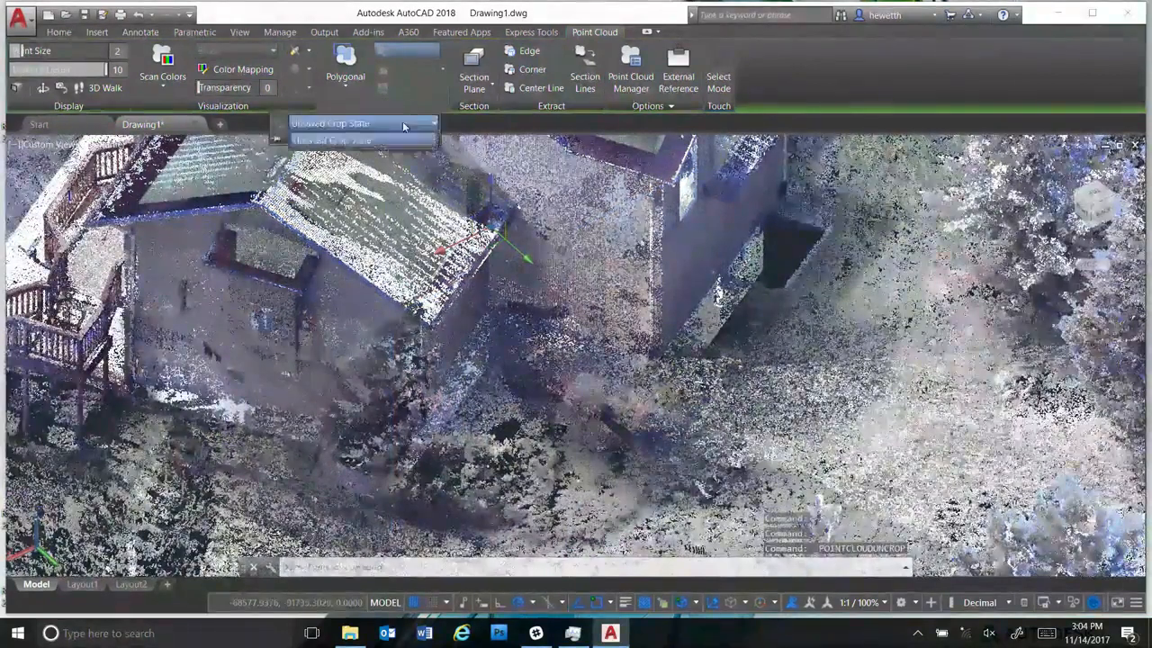
pyautogui.click(403, 122)
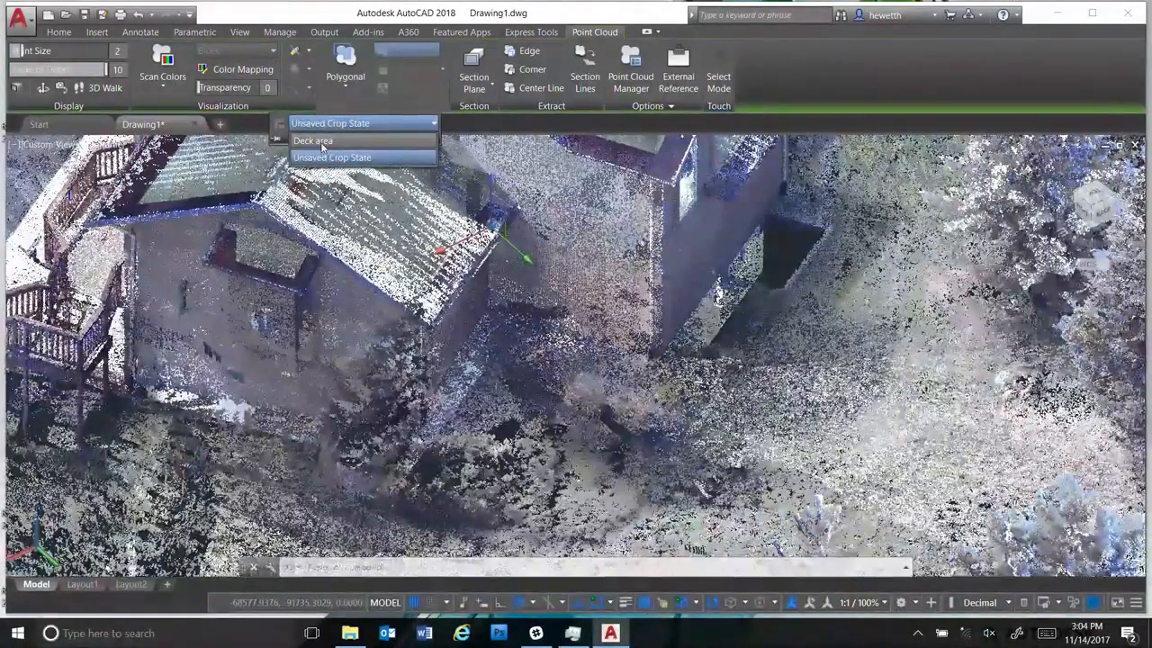
pyautogui.click(311, 142)
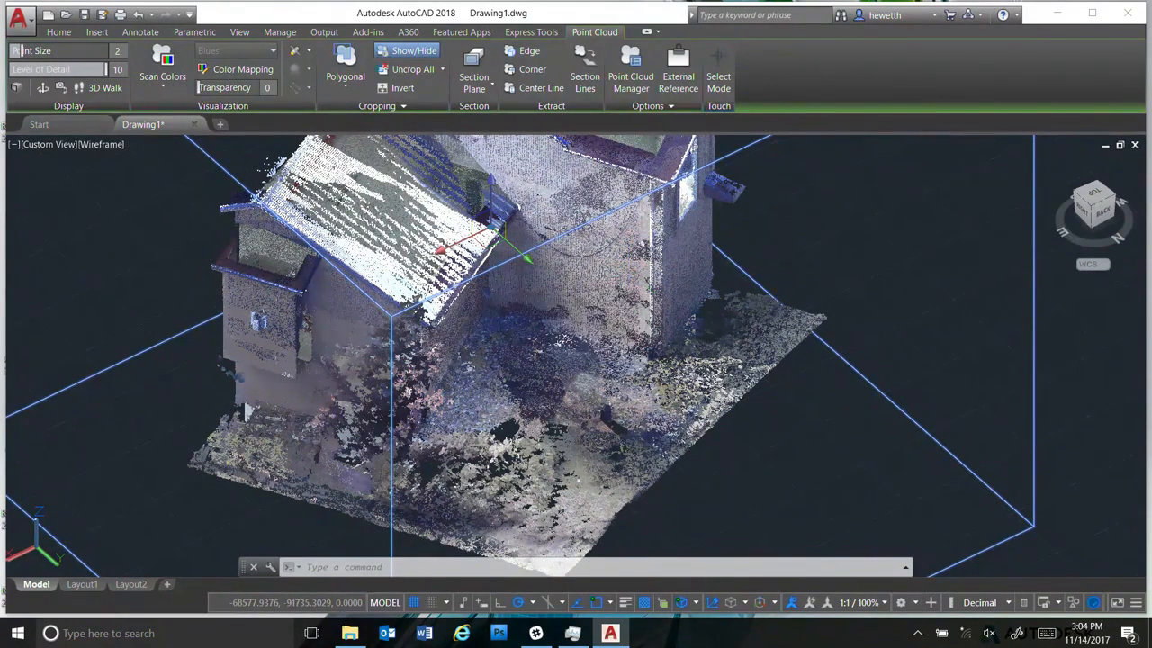
# Extract the edge between the tall wall facing the yard and the adjoining end wall of the townhome.
pyautogui.click(548, 200)
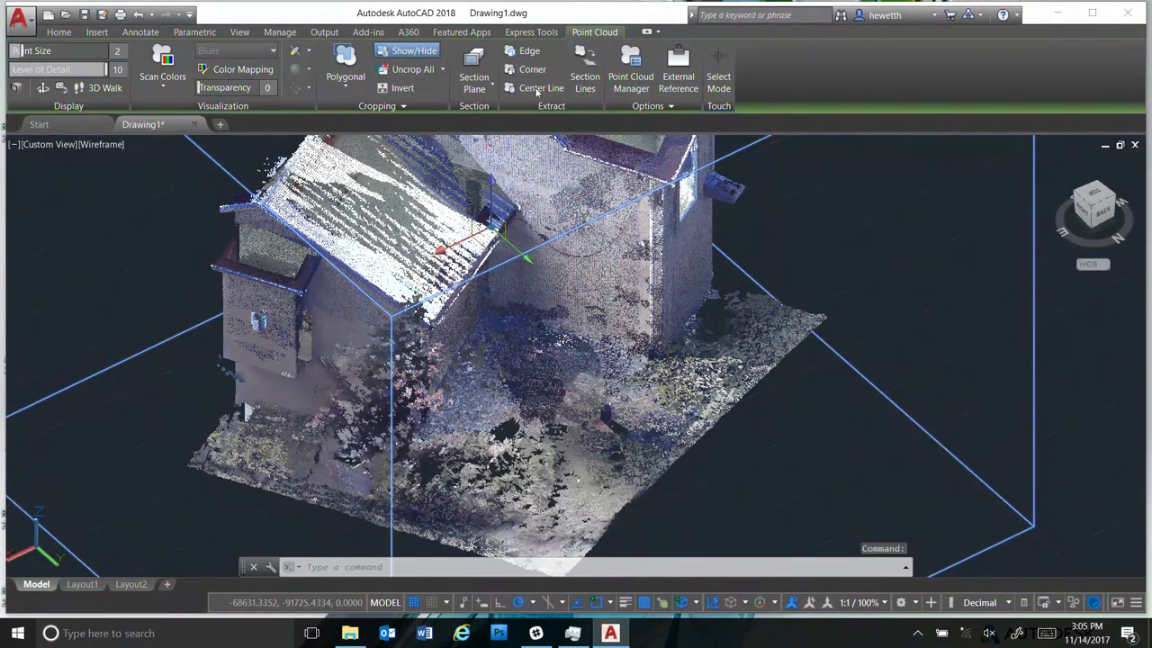
pyautogui.click(529, 51)
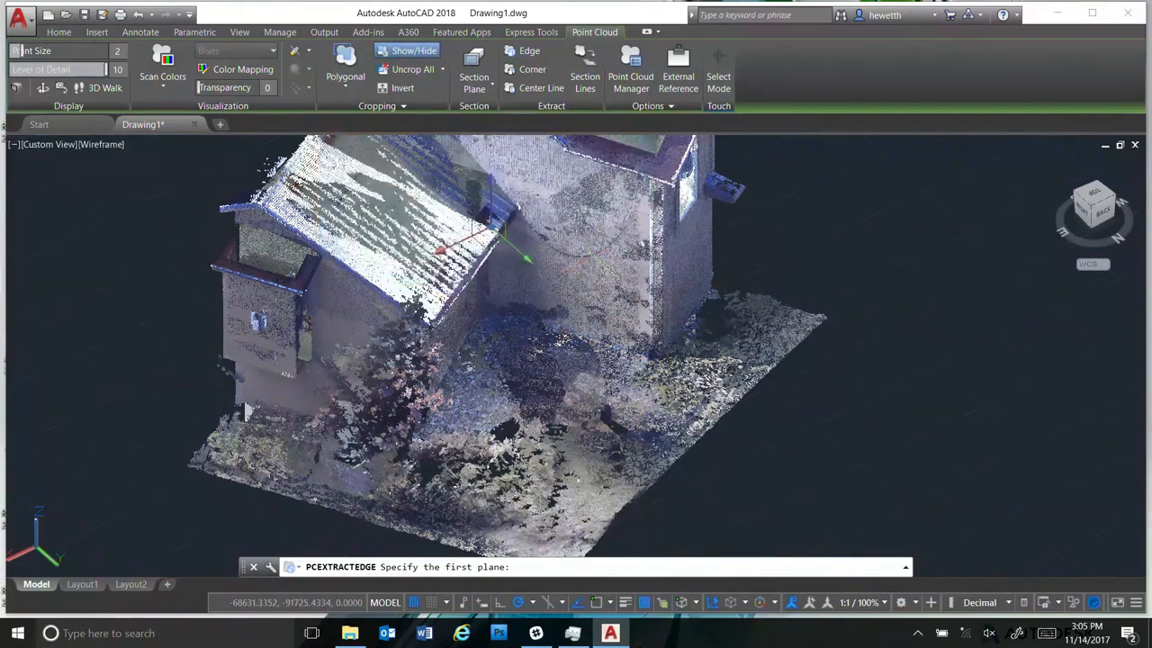
pyautogui.click(499, 236)
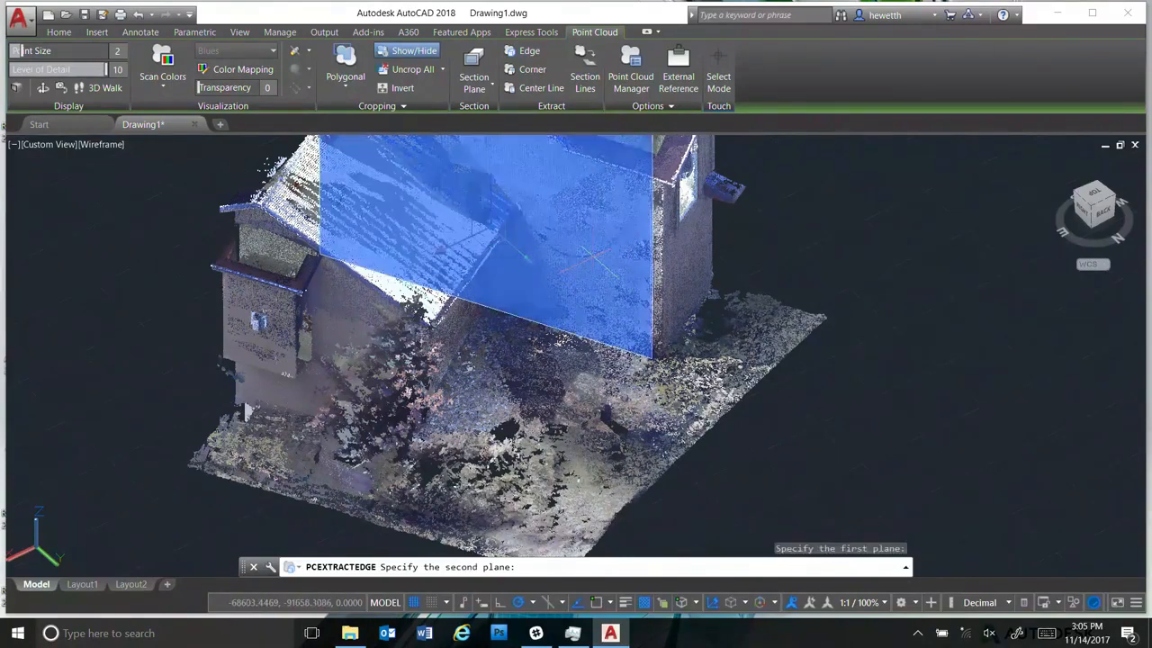
pyautogui.click(689, 257)
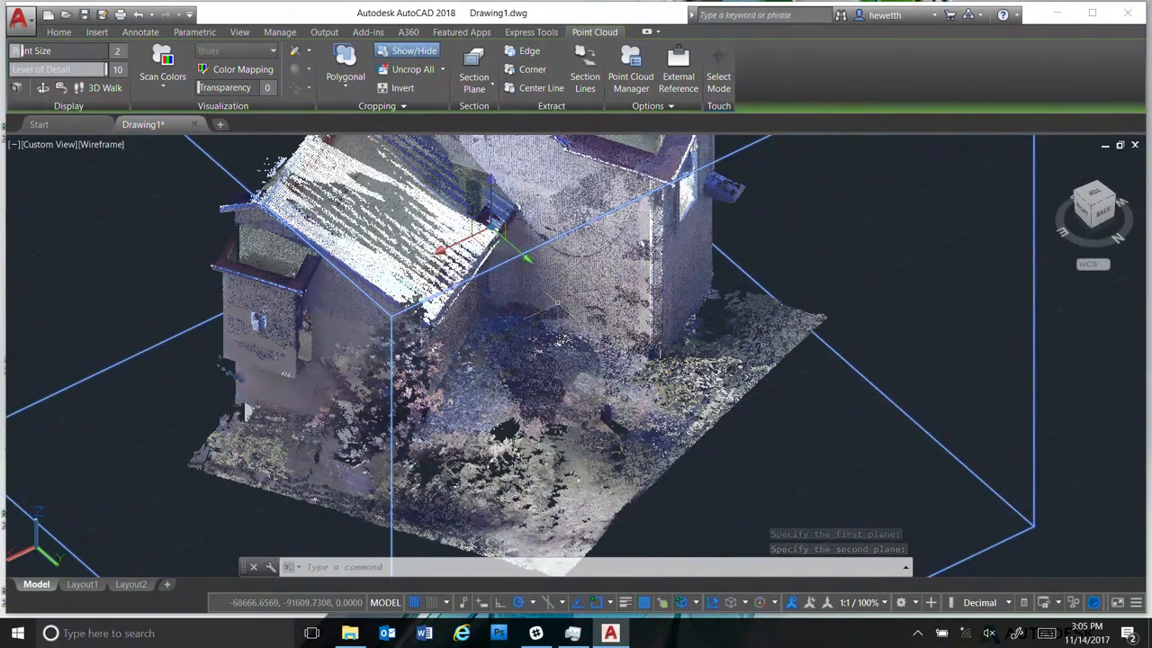
# Extract the vertical edges of the lower wing's yard-side wall, including its corner with the tall wall.
pyautogui.click(530, 53)
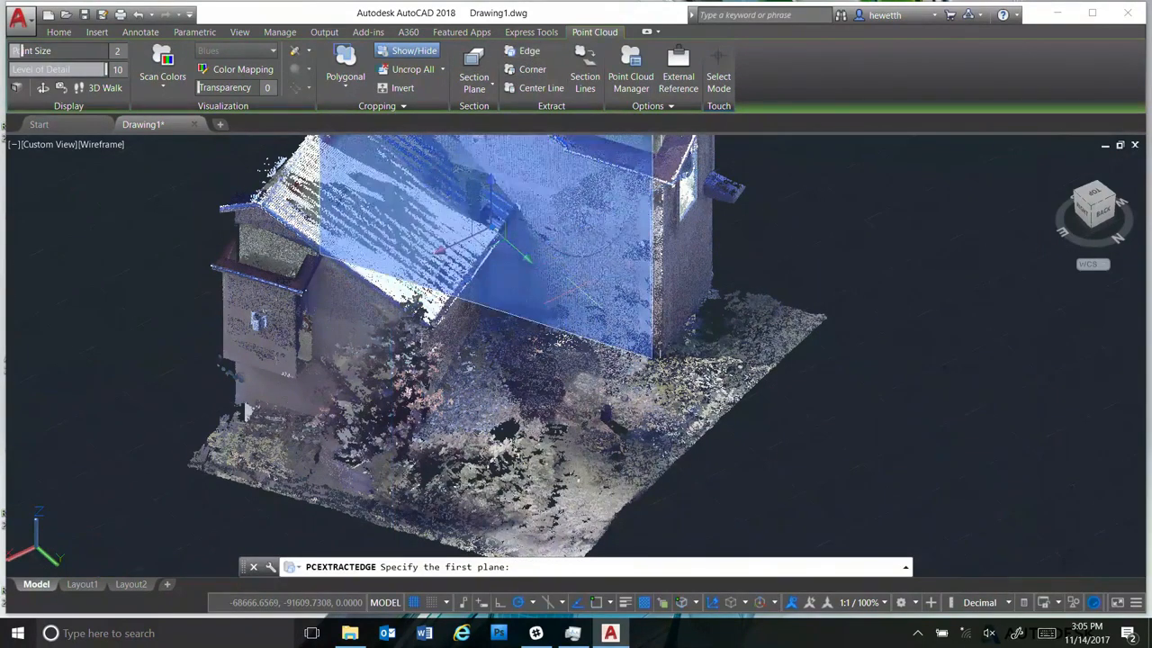
pyautogui.click(491, 227)
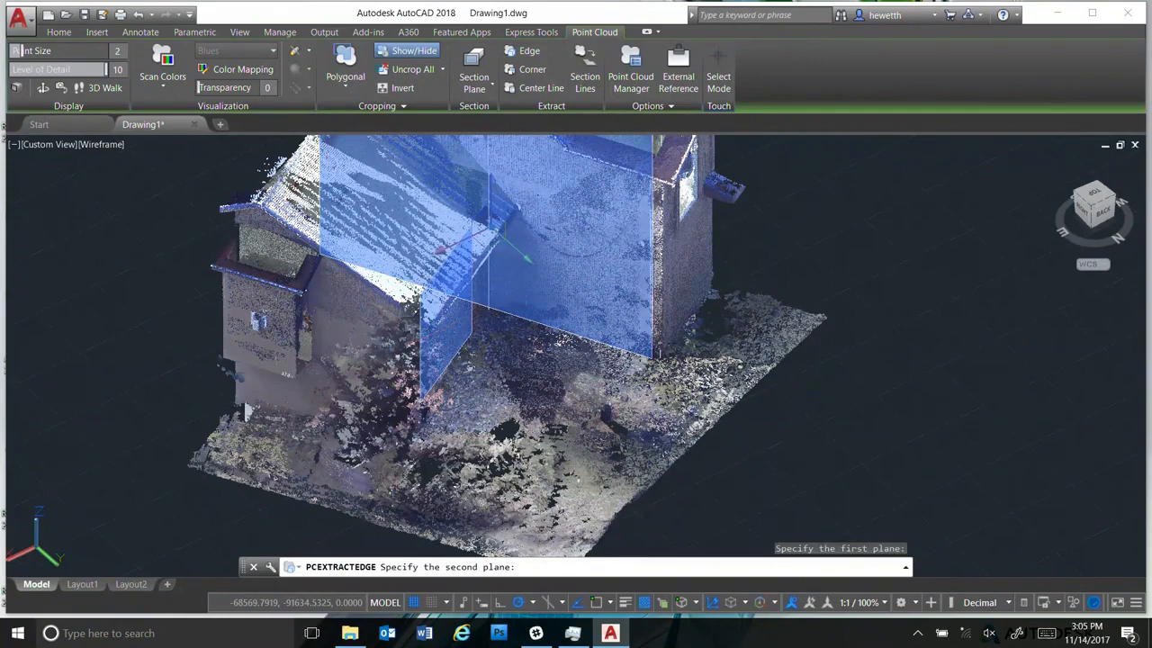
pyautogui.click(449, 334)
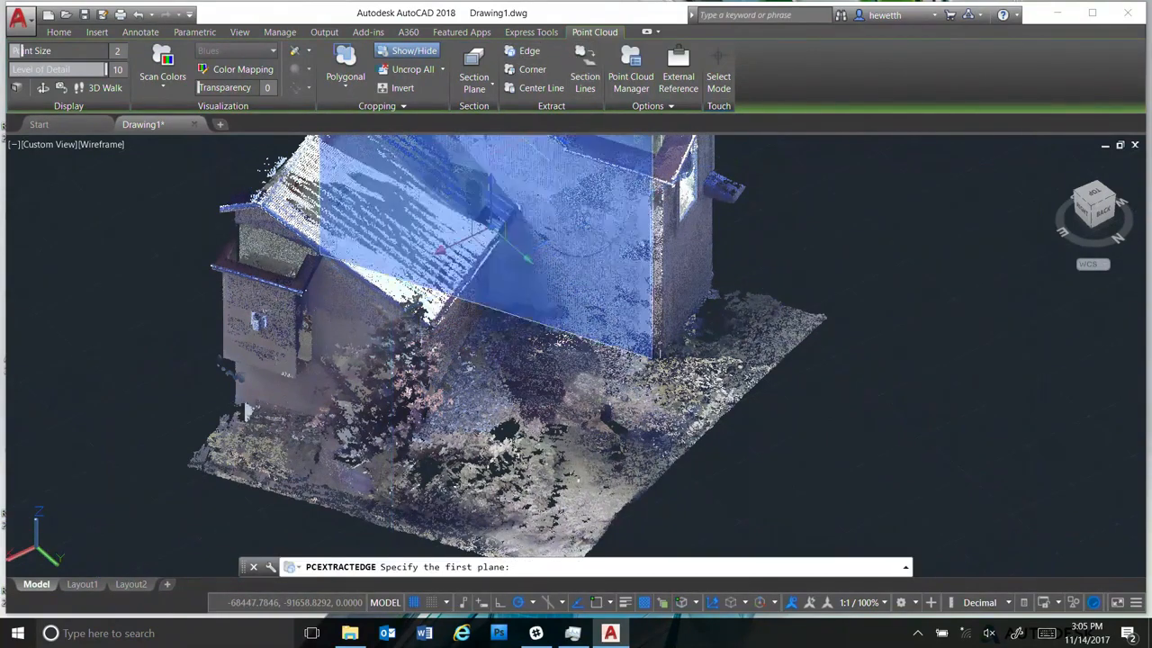
pyautogui.click(452, 331)
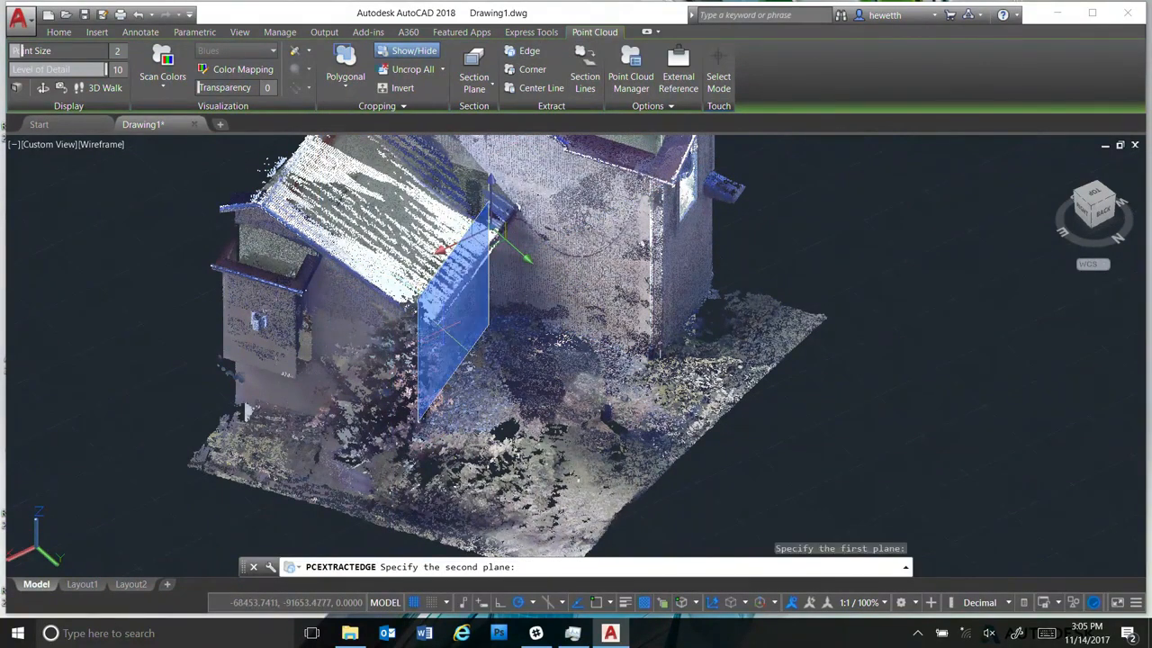
pyautogui.press('Escape')
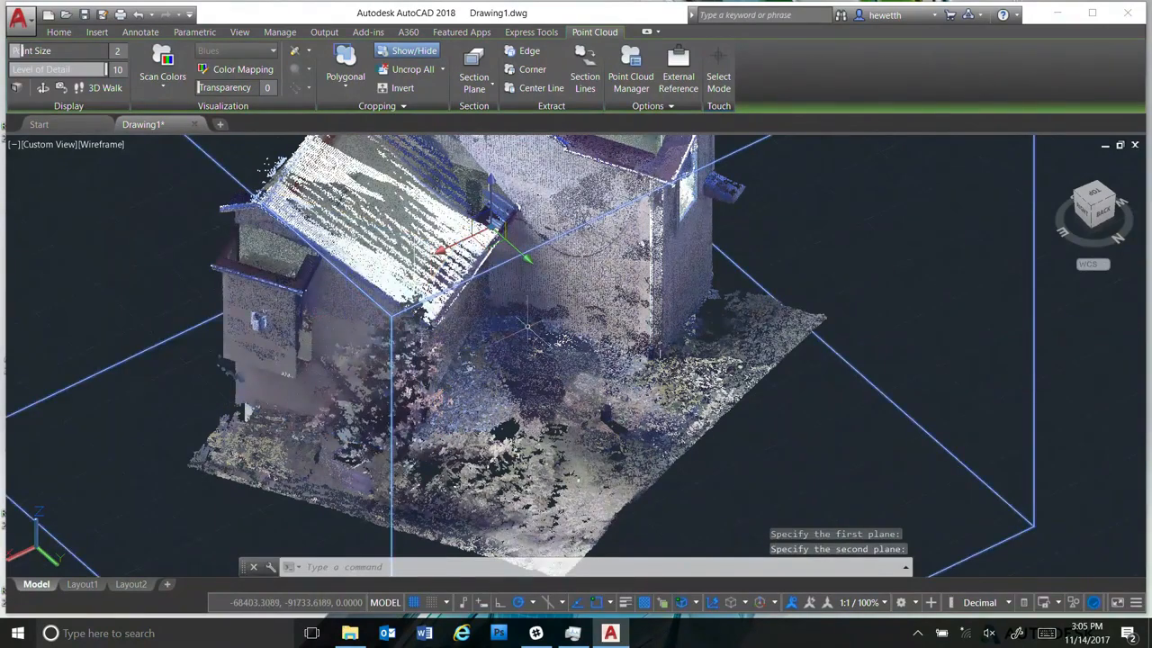
# Extract the edge where the lower wing's yard-side wall meets the horizontal floor plane inside the townhome.
pyautogui.keyDown('shift'); pyautogui.moveTo(412, 436); pyautogui.dragTo(599, 407, button='middle'); pyautogui.keyUp('shift')
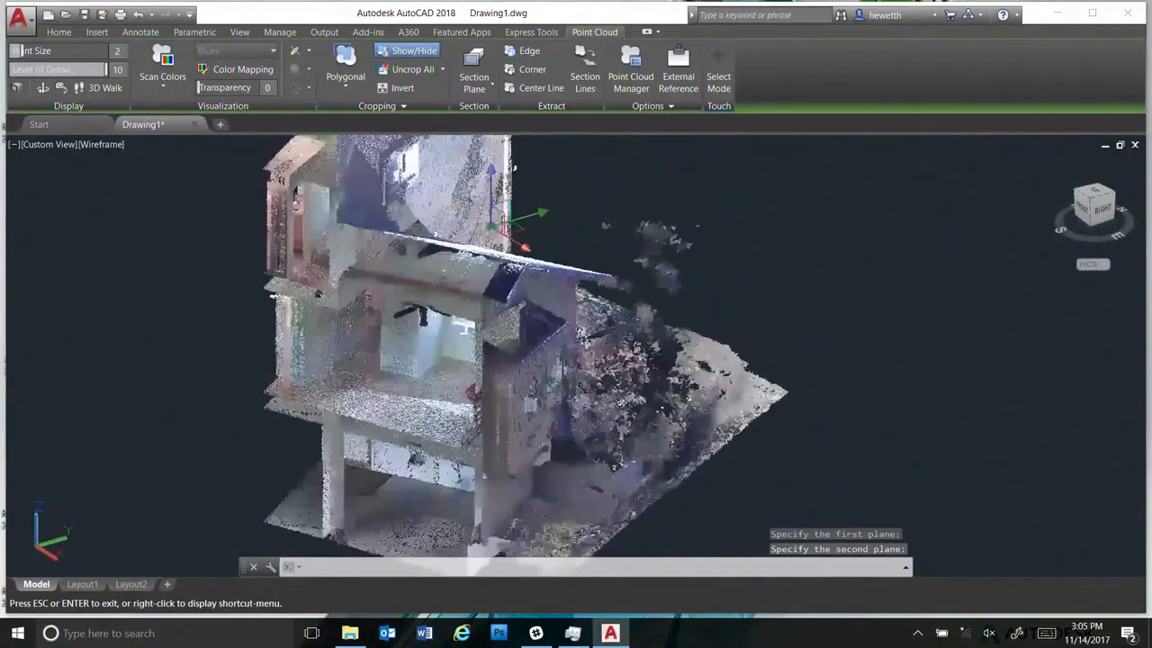
pyautogui.press('Escape')
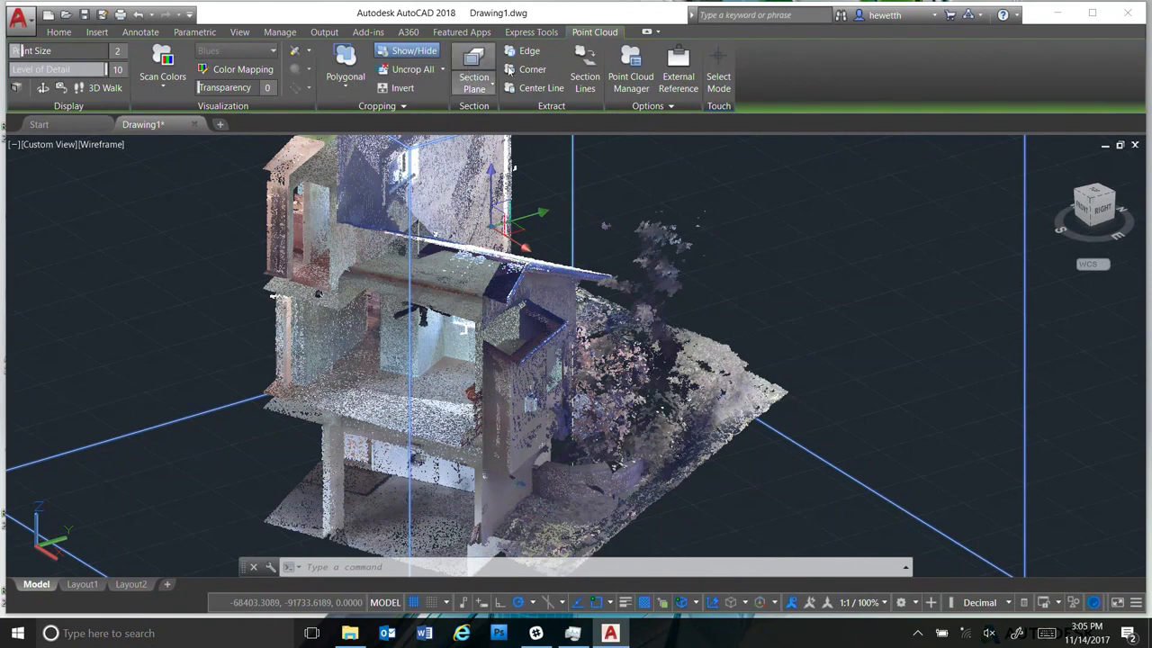
pyautogui.click(526, 55)
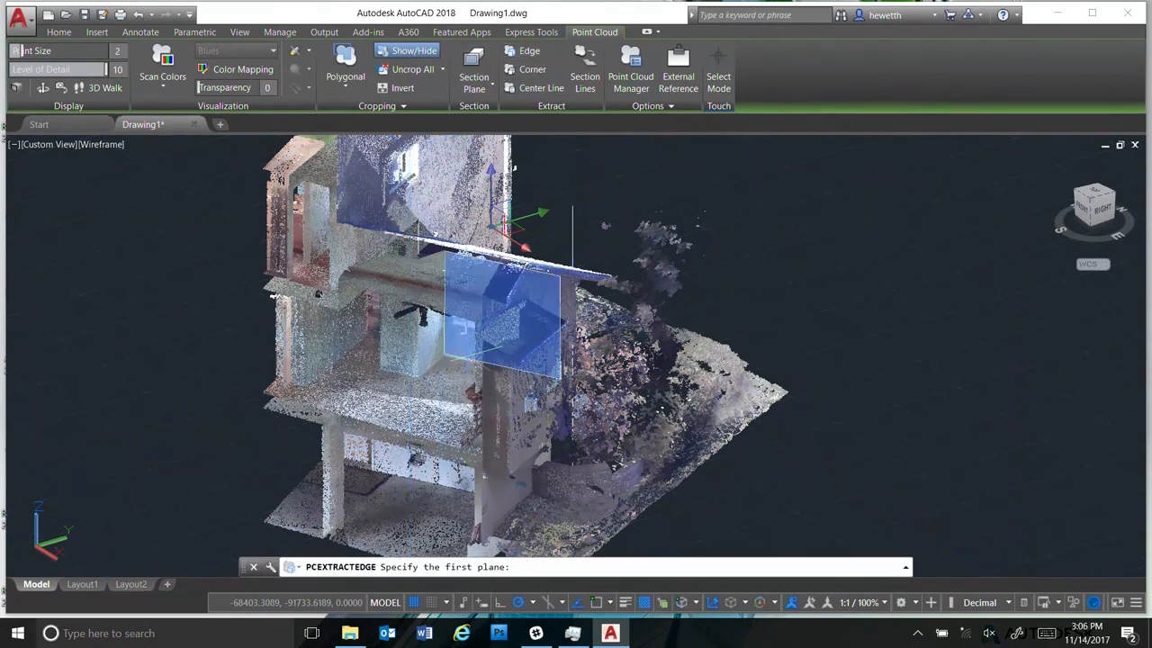
pyautogui.click(490, 315)
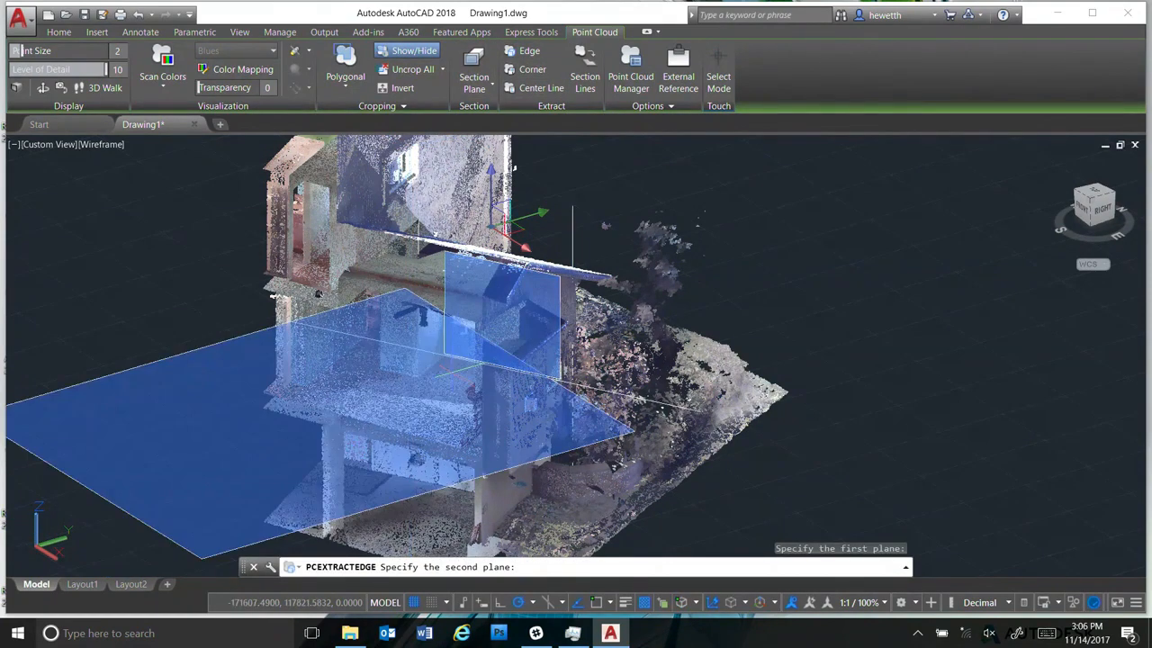
pyautogui.click(455, 365)
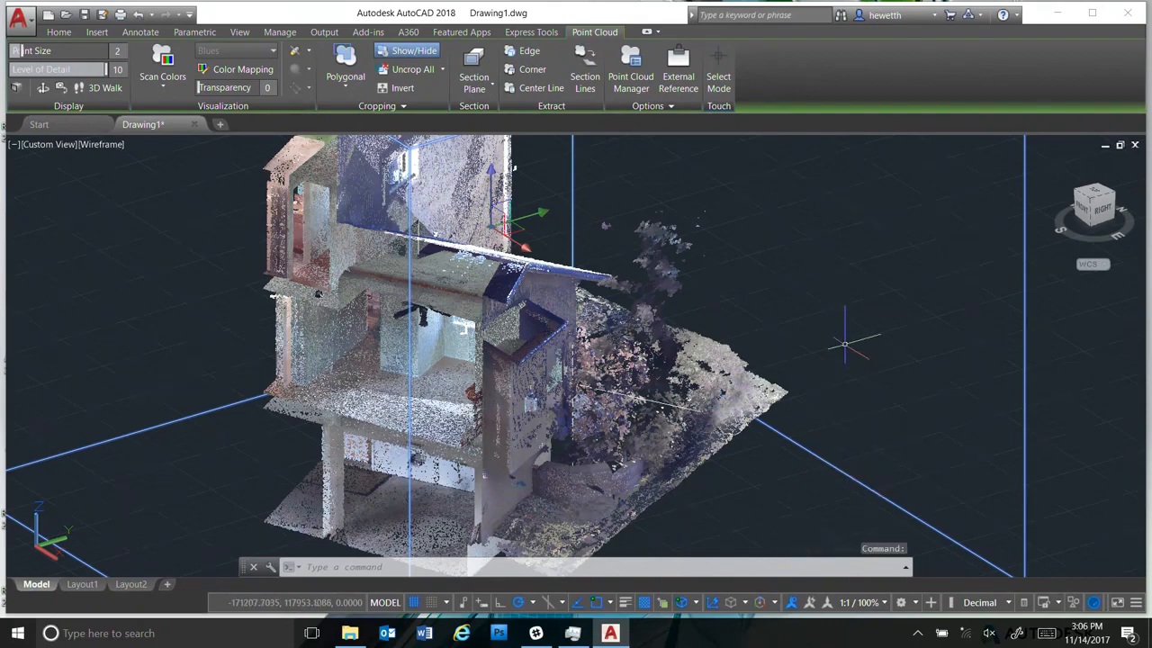
# Hide the point cloud so that only the extracted edge lines are displayed, and view them from the back.
pyautogui.rightClick(844, 344)
pyautogui.moveTo(912, 350)
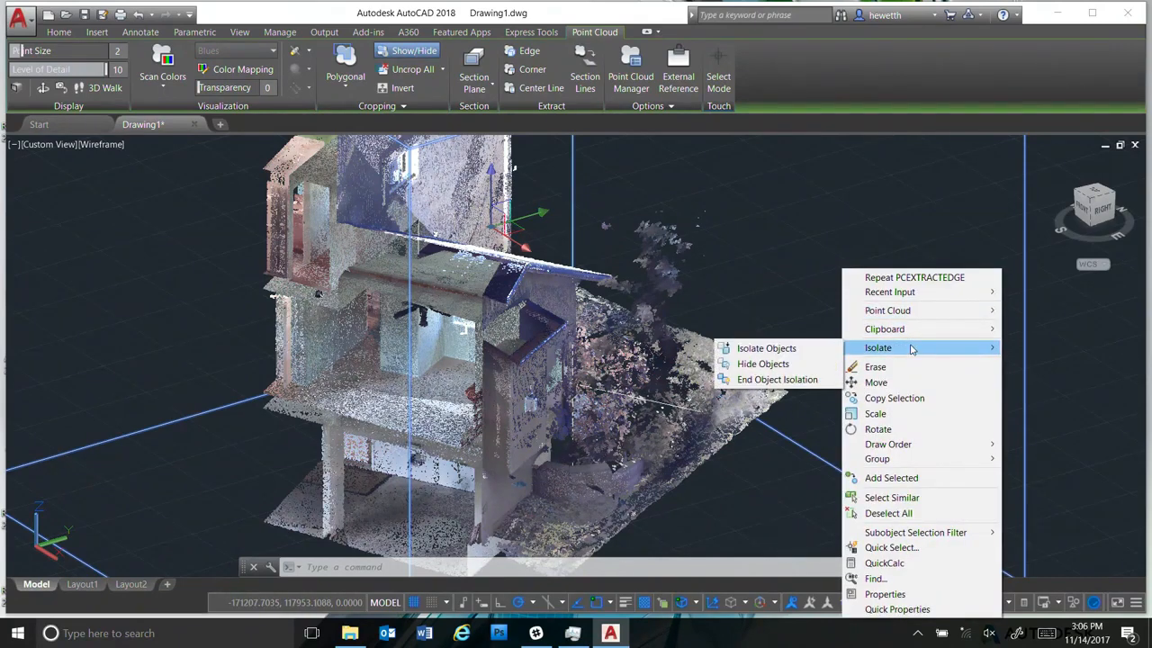
pyautogui.click(763, 364)
pyautogui.keyDown('shift'); pyautogui.moveTo(772, 311); pyautogui.dragTo(527, 261, button='middle'); pyautogui.keyUp('shift')
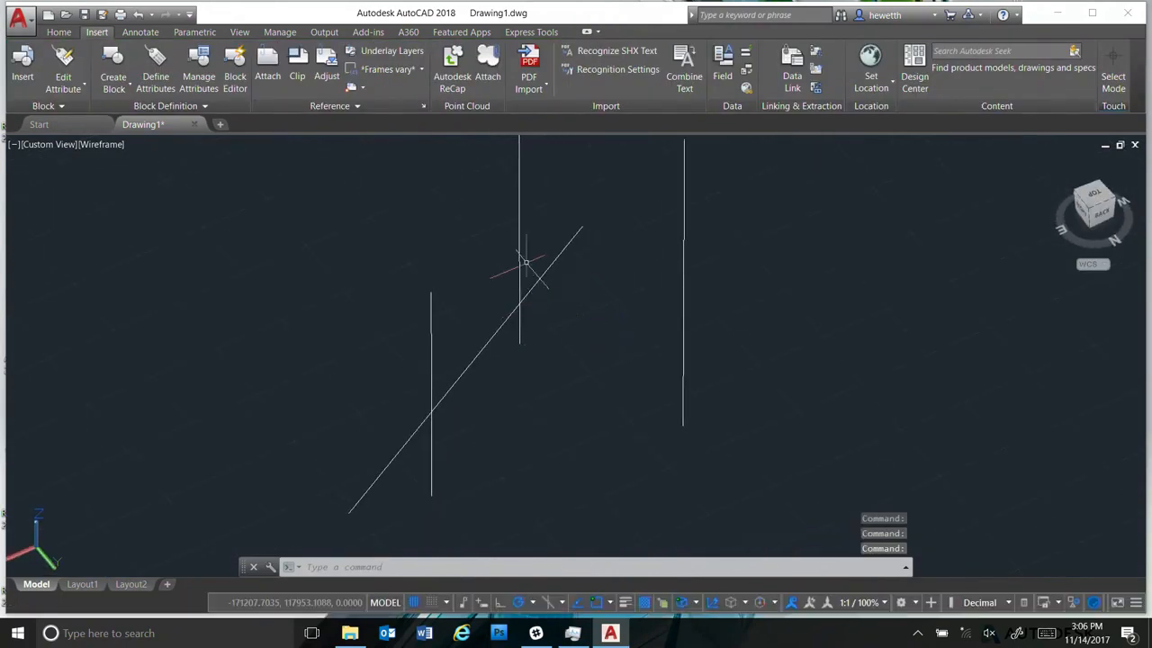
pyautogui.moveTo(498, 358)
pyautogui.keyDown('shift'); pyautogui.mouseDown(button='middle')
pyautogui.moveTo(528, 348)
pyautogui.moveTo(480, 360)
pyautogui.mouseUp(button='middle'); pyautogui.keyUp('shift')
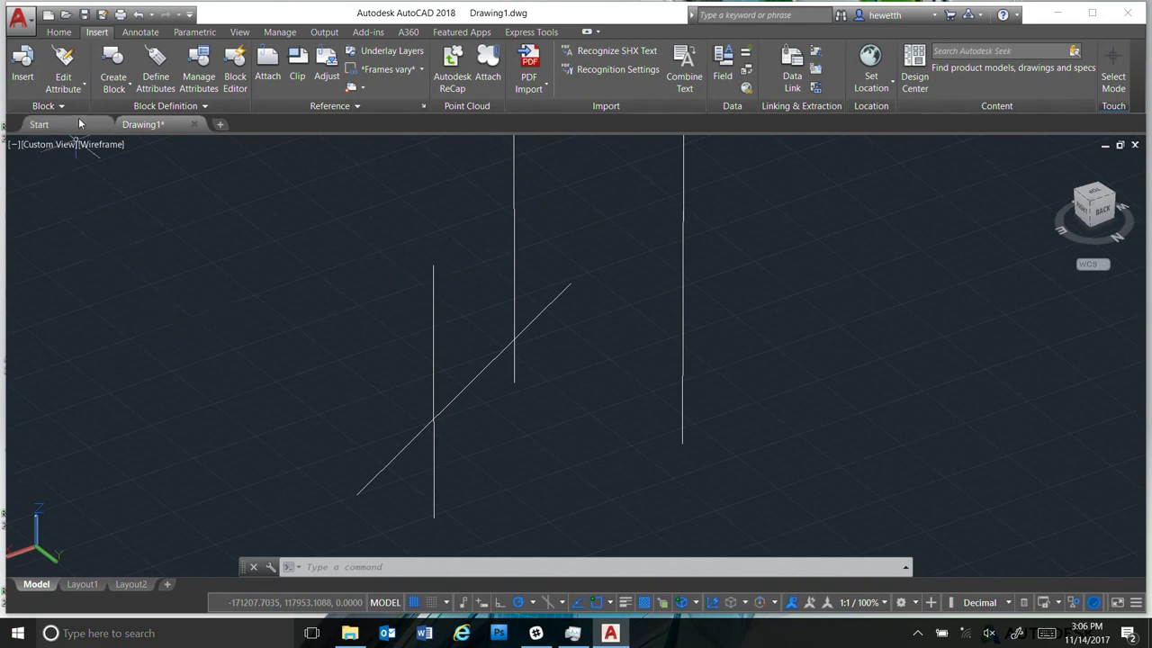
# Draw a box between the lower ends of the two outermost vertical edge lines, and erase it.
pyautogui.write('bo')
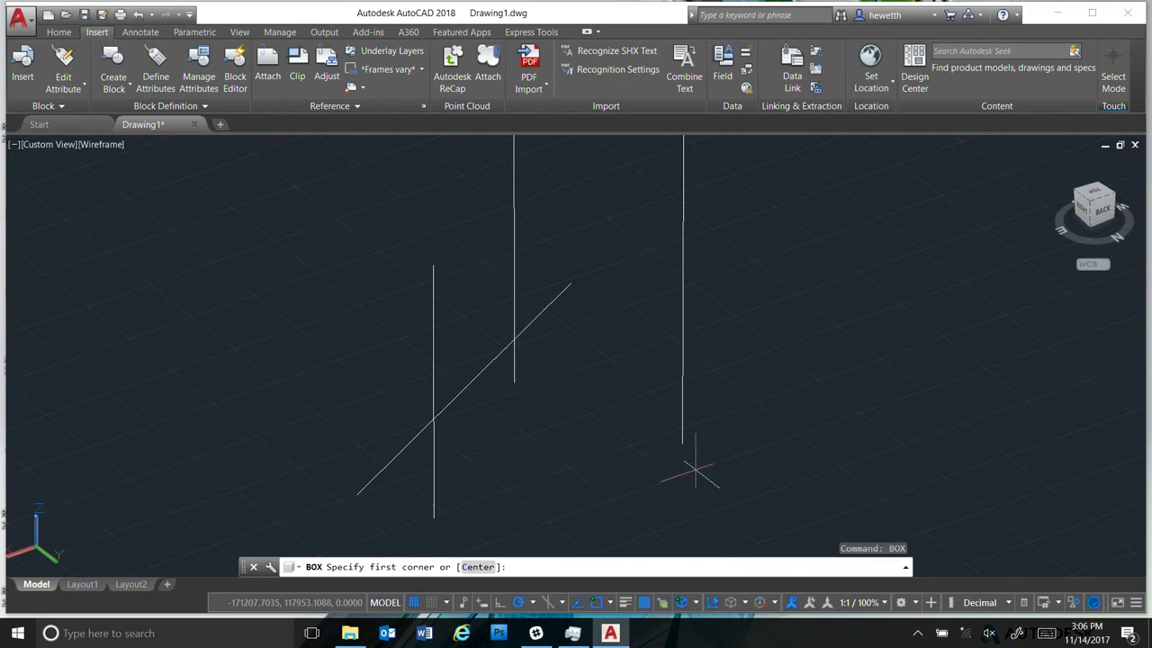
pyautogui.click(682, 440)
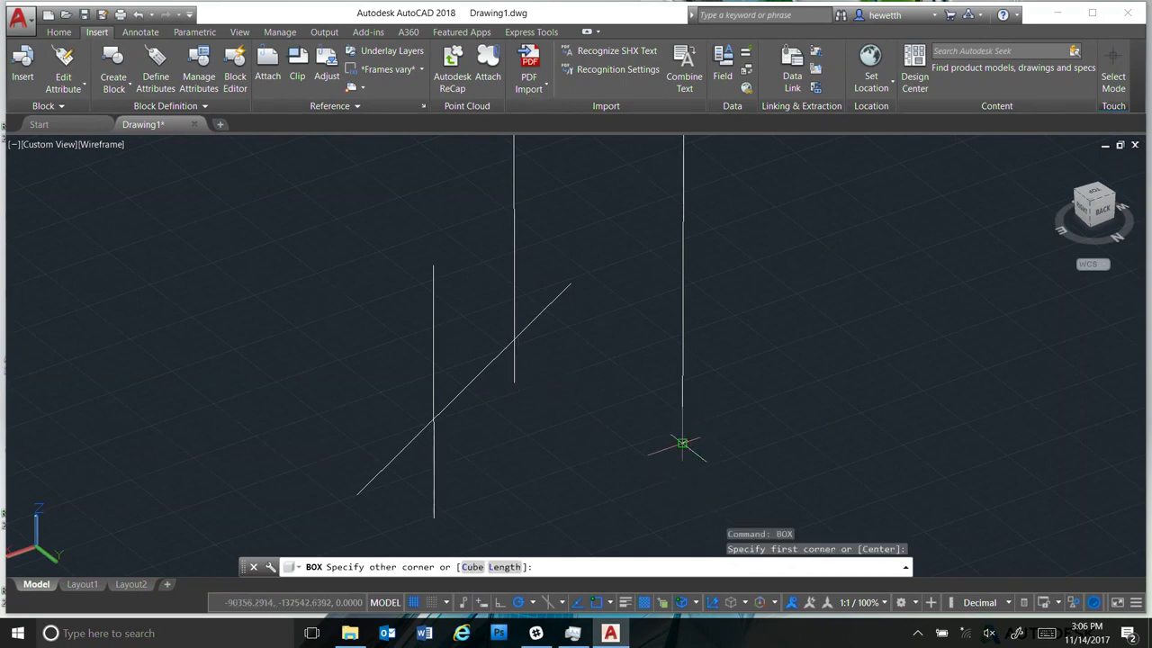
pyautogui.click(433, 518)
pyautogui.click(433, 513)
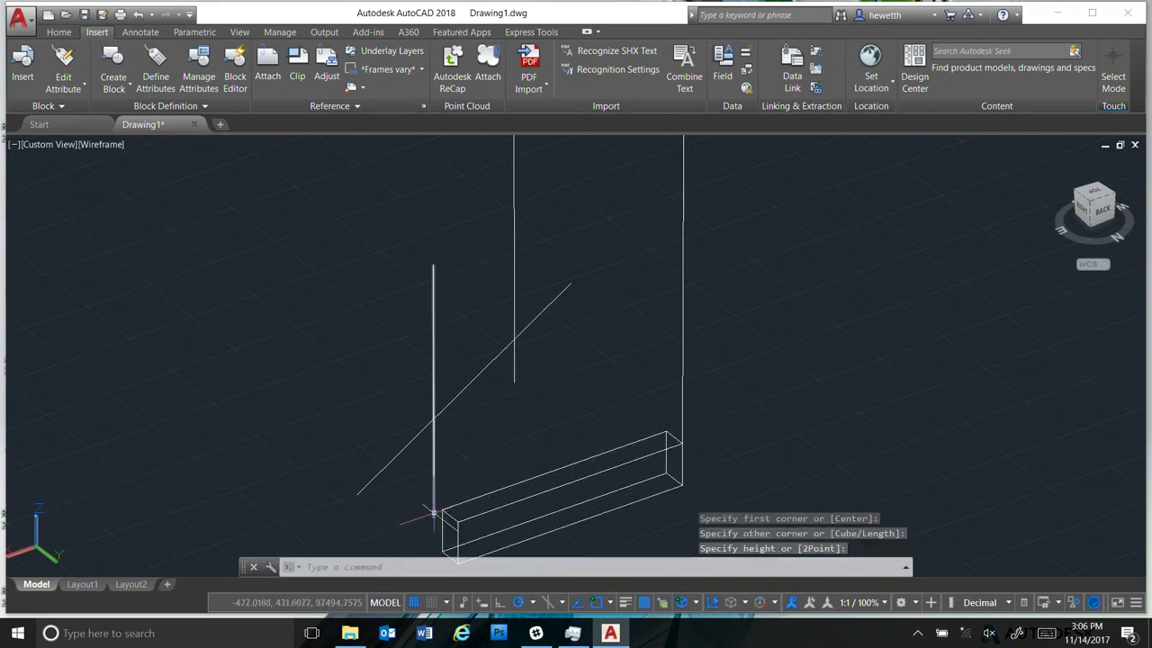
pyautogui.click(545, 484)
pyautogui.write('e')
pyautogui.press('Return')
# Try the box again, spanning the base of the tall wall's corner line and the base of the lower wing's outer line.
pyautogui.write('boc')
pyautogui.press('Return')
pyautogui.press('Escape')
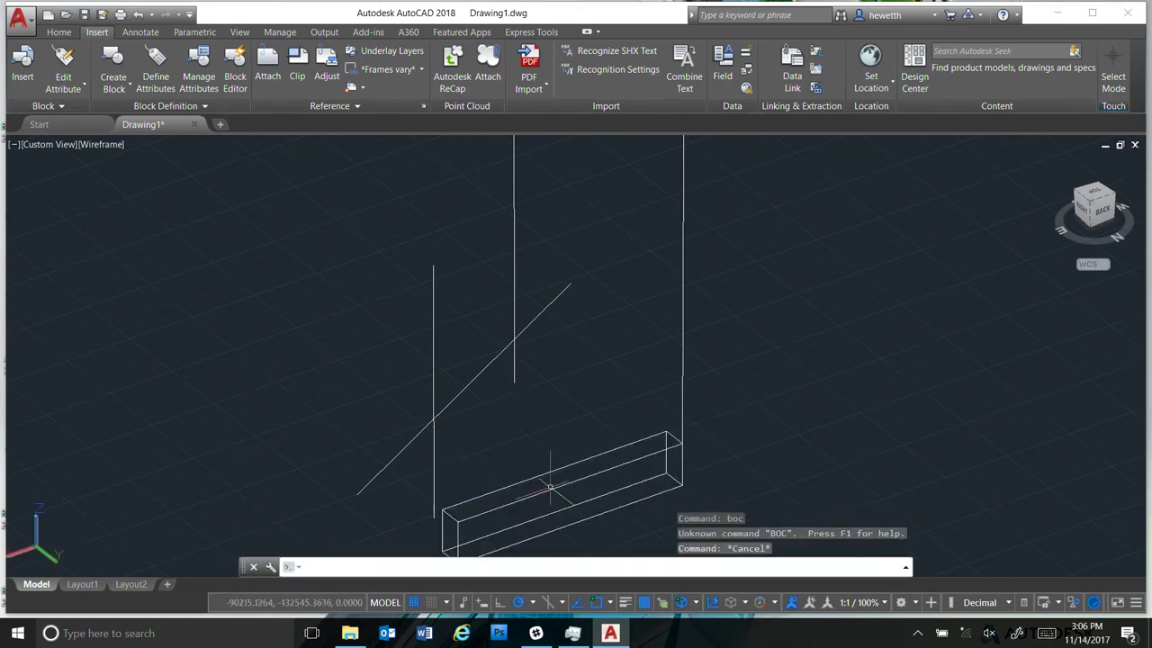
pyautogui.press('BackSpace')
pyautogui.write('x')
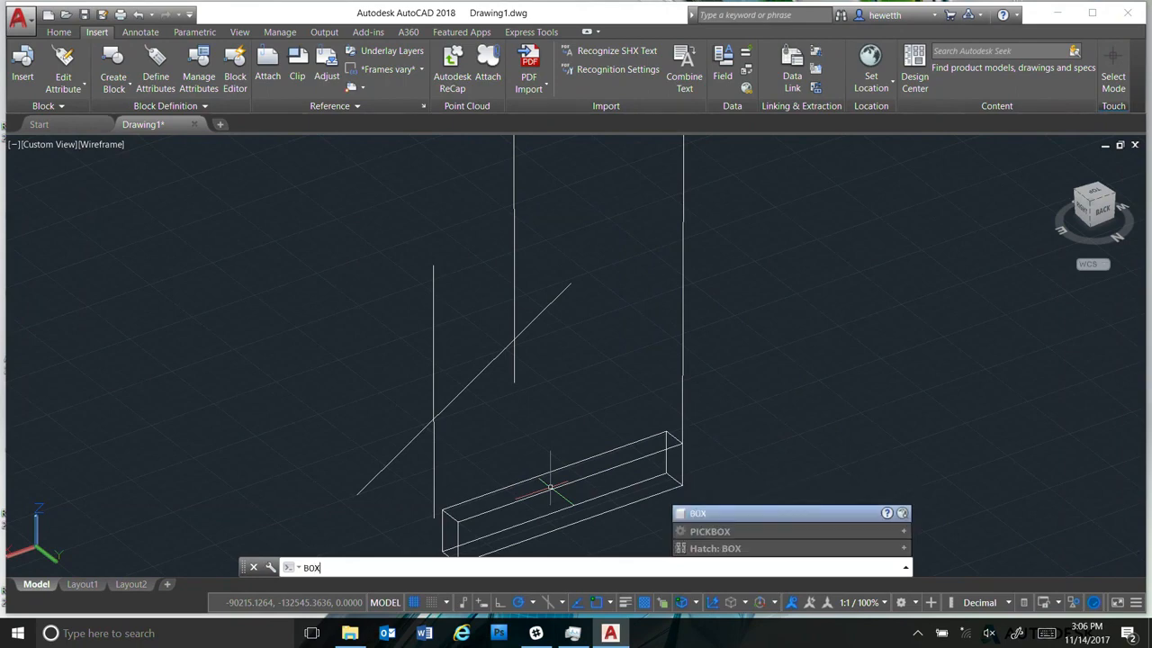
pyautogui.press('Return')
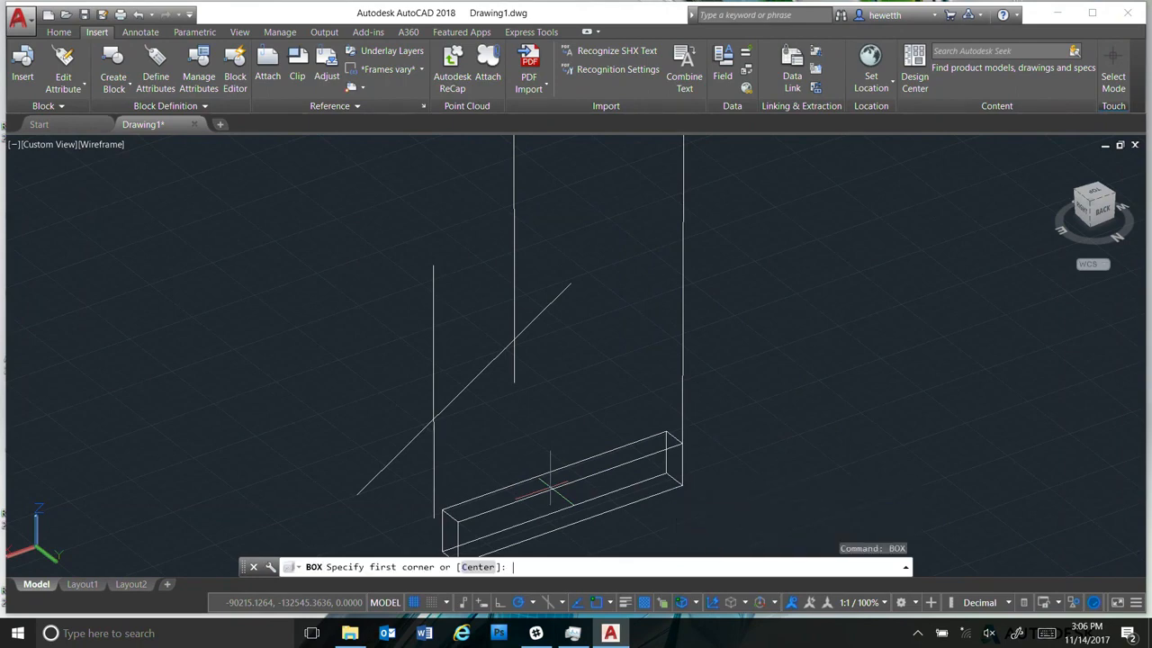
pyautogui.click(682, 402)
pyautogui.click(433, 472)
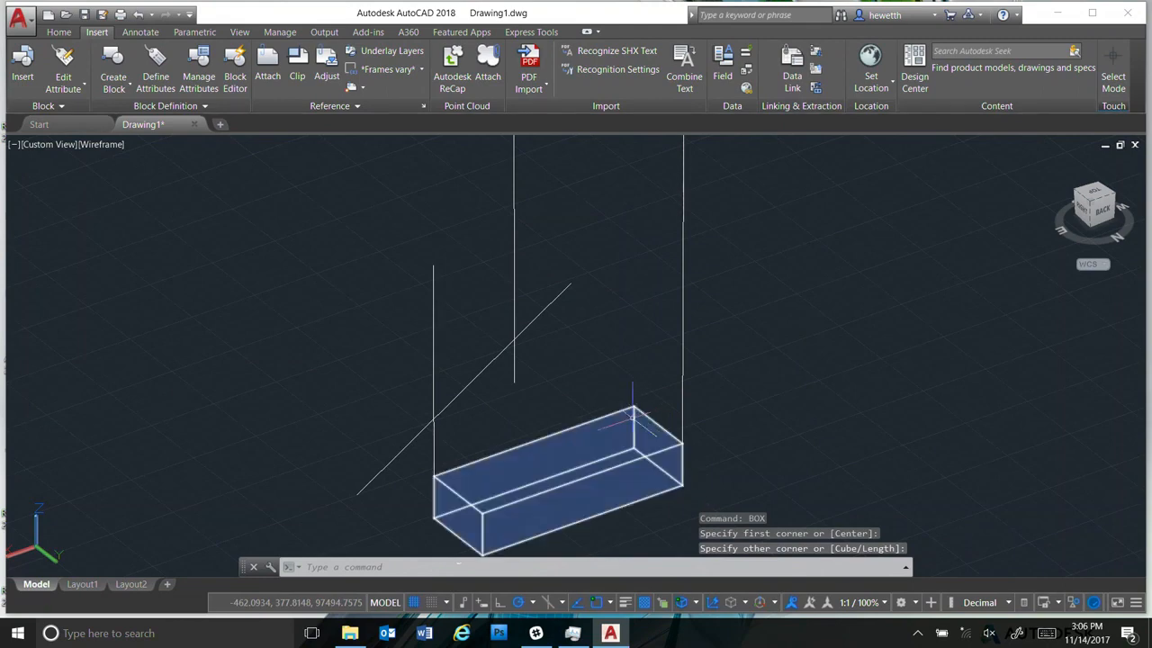
# Erase the second box drawn between the outer vertical lines.
pyautogui.keyDown('shift'); pyautogui.moveTo(598, 457); pyautogui.dragTo(654, 484, button='middle'); pyautogui.keyUp('shift')
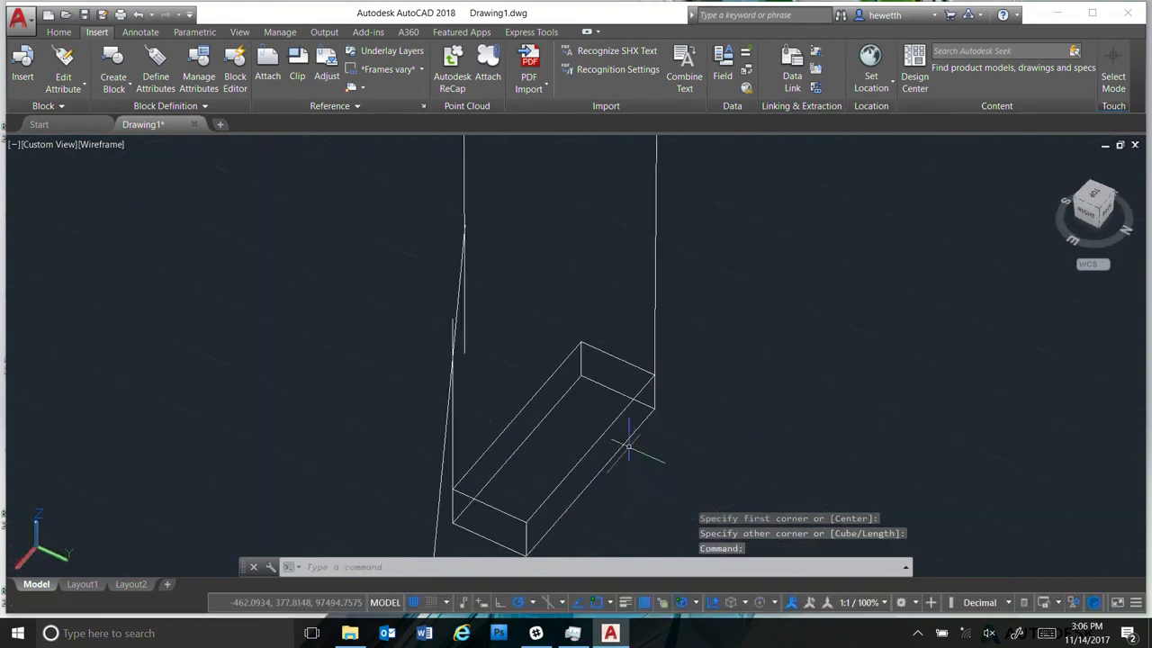
pyautogui.click(547, 369)
pyautogui.write('e')
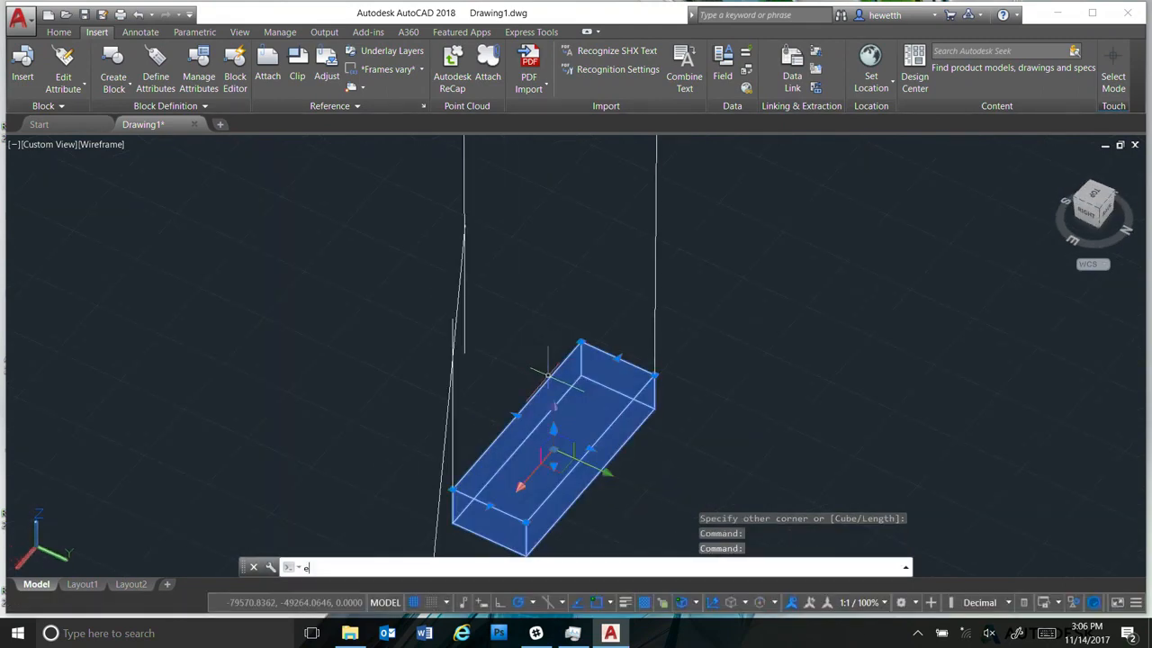
pyautogui.press('Return')
# Try to select and erase the box still displayed beneath the vertical edge lines.
pyautogui.click(546, 372)
pyautogui.click(507, 428)
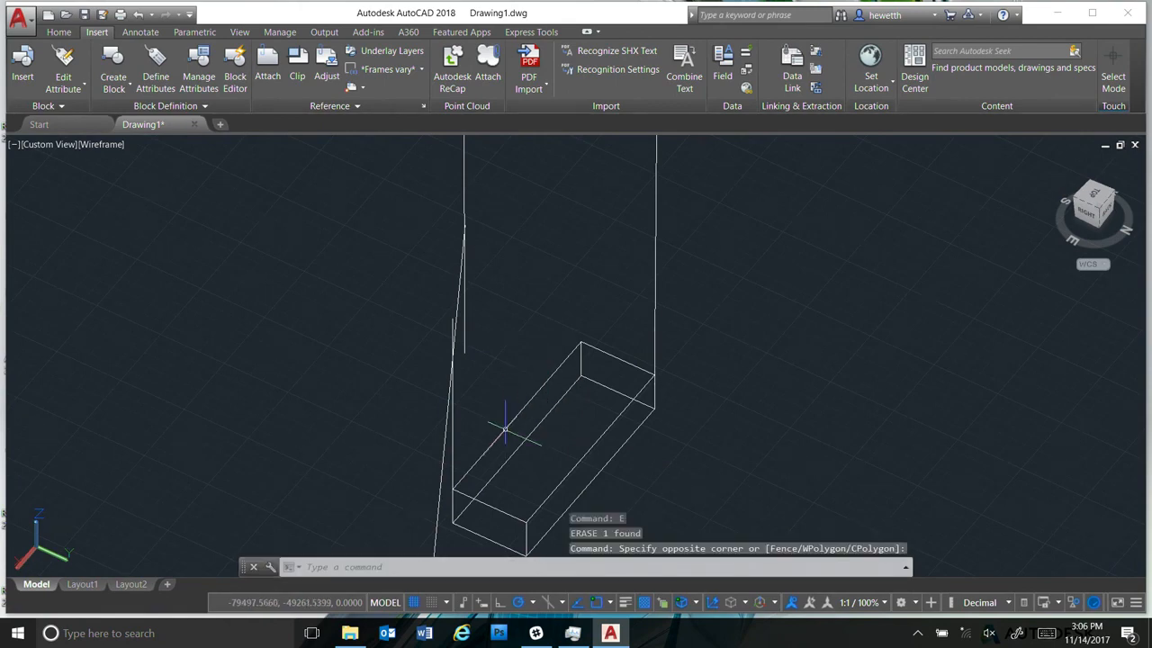
pyautogui.write('e')
pyautogui.press('Return')
pyautogui.write('\\')
pyautogui.press('Return')
pyautogui.click(571, 438)
pyautogui.click(480, 393)
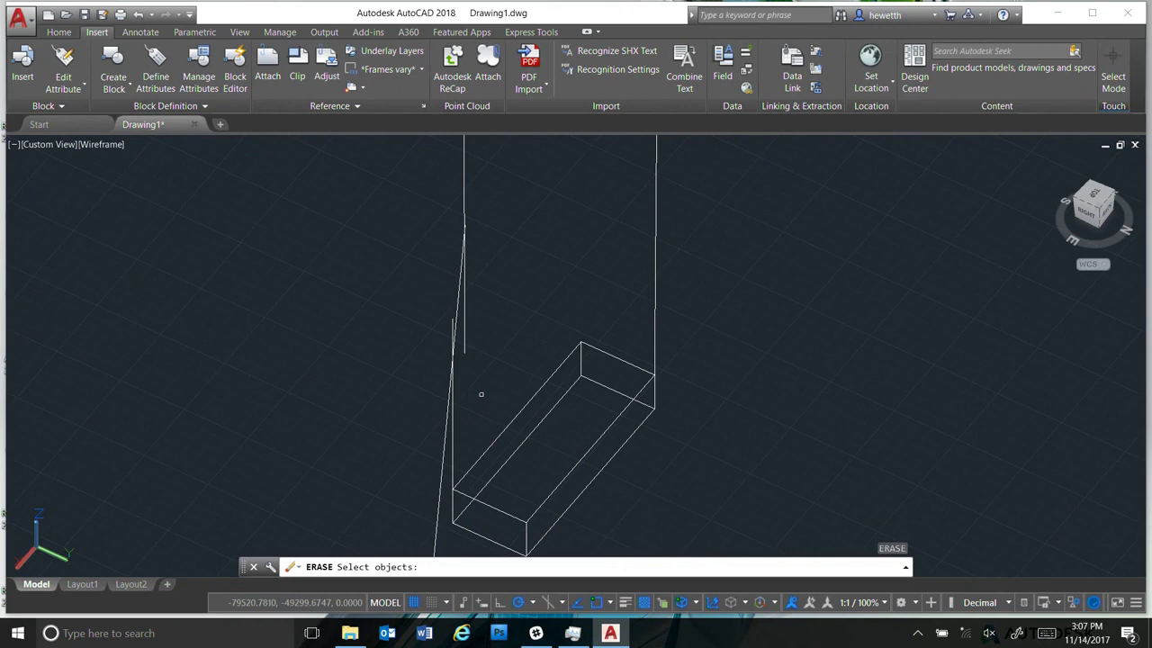
pyautogui.press('Escape')
pyautogui.click(529, 433)
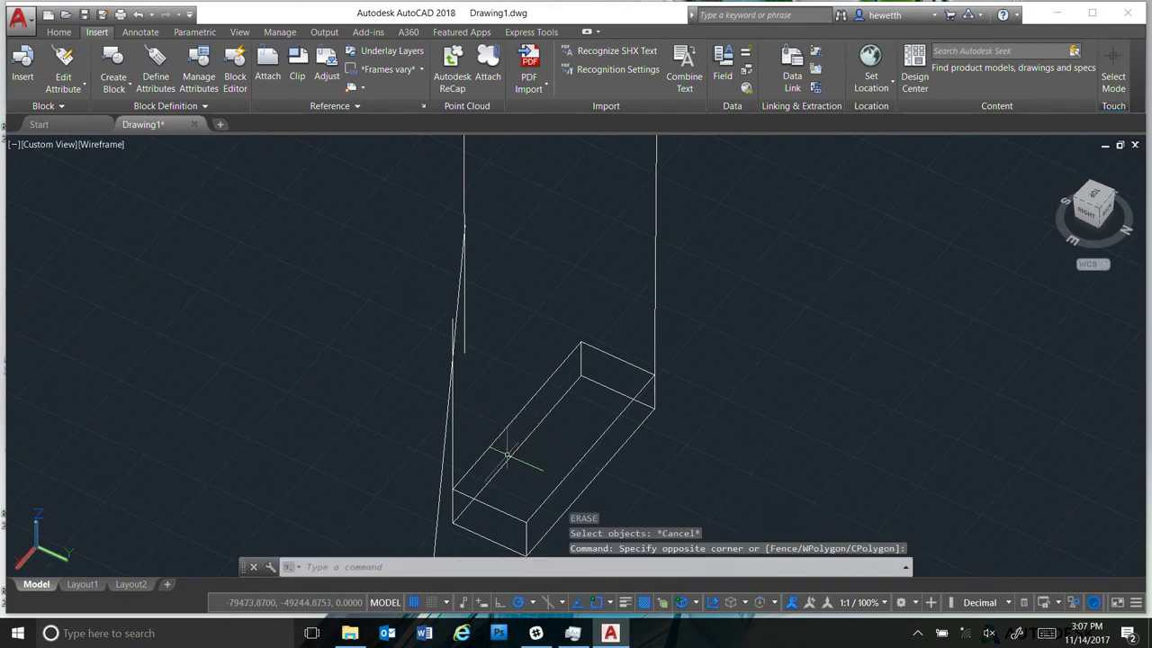
pyautogui.press('Escape')
pyautogui.press('Escape')
pyautogui.click(555, 370)
pyautogui.click(489, 423)
pyautogui.press('Escape')
# Move the UCS origin to the base of the middle vertical line and point its Y axis at the base of the tall wall's outer corner line.
pyautogui.keyDown('shift'); pyautogui.moveTo(758, 468); pyautogui.dragTo(593, 419, button='middle'); pyautogui.keyUp('shift')
pyautogui.scroll(-2, 609, 449)
pyautogui.middleClick(585, 423)
pyautogui.middleClick(585, 423)
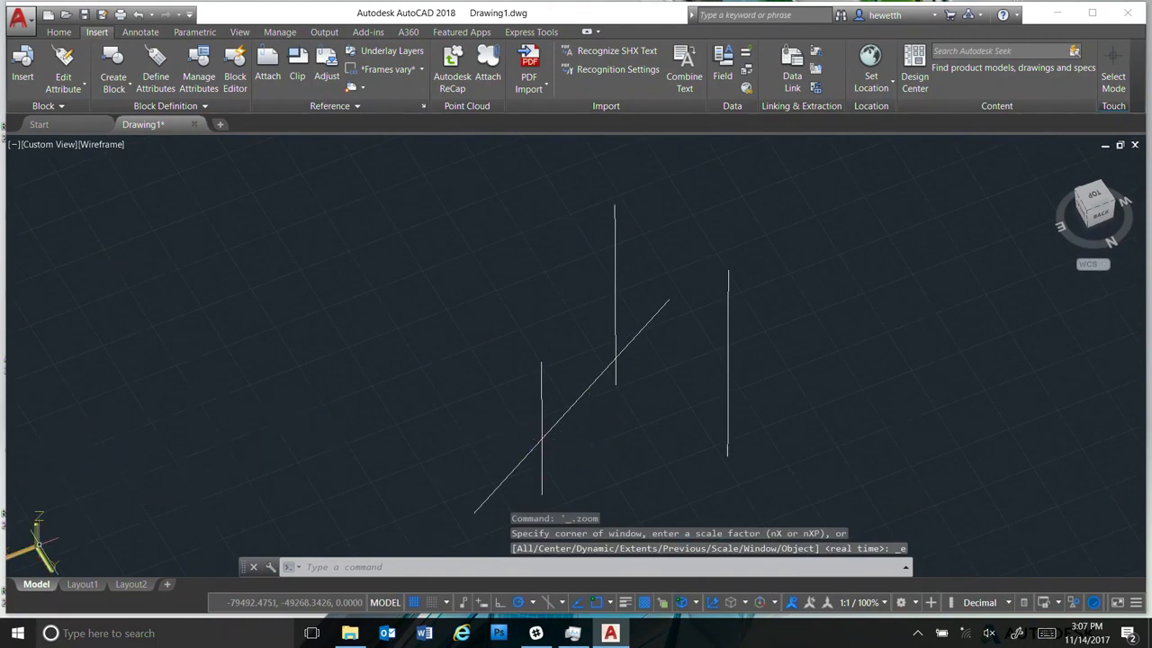
pyautogui.click(38, 547)
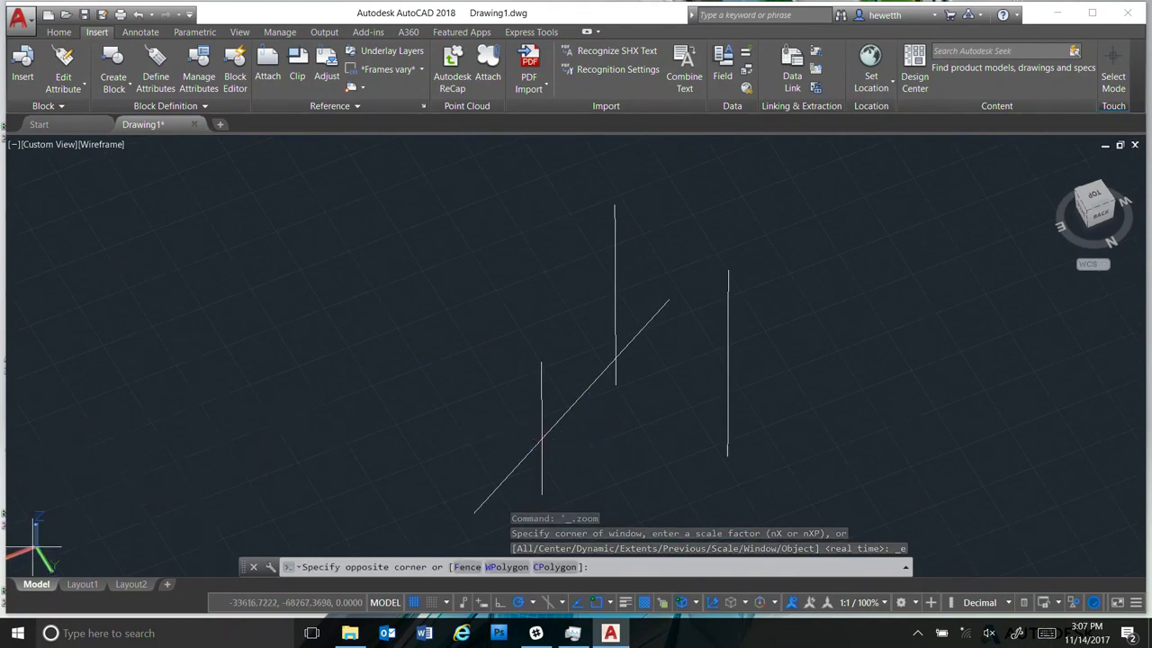
pyautogui.click(79, 484)
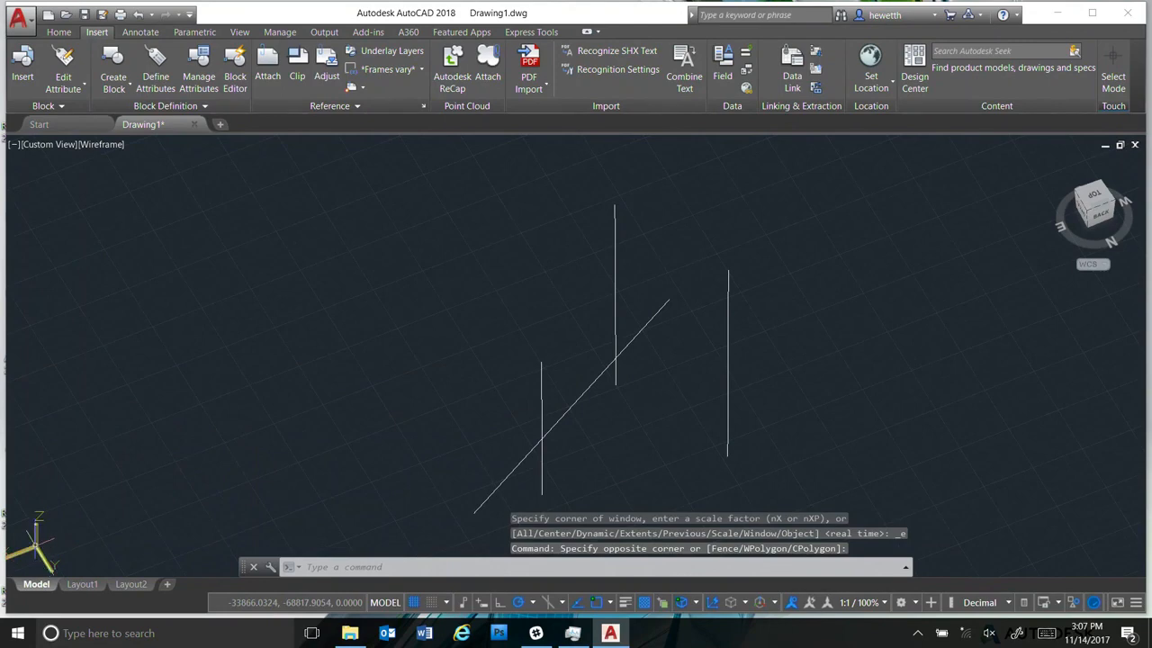
pyautogui.moveTo(36, 547)
pyautogui.click(90, 566)
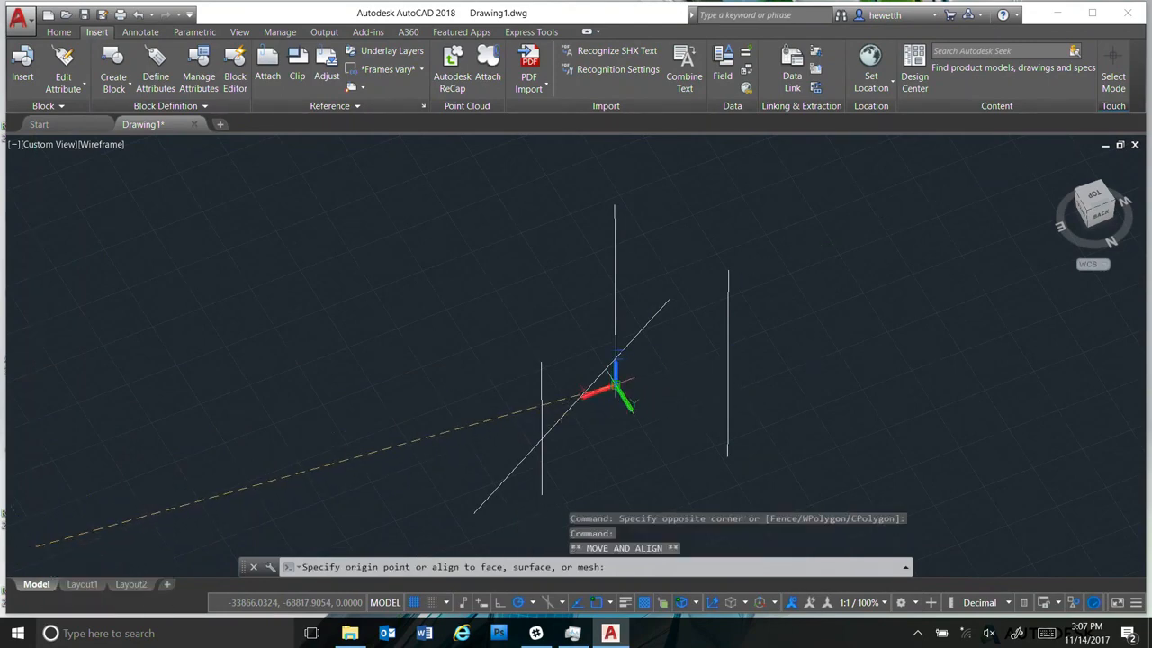
pyautogui.click(615, 385)
pyautogui.click(632, 411)
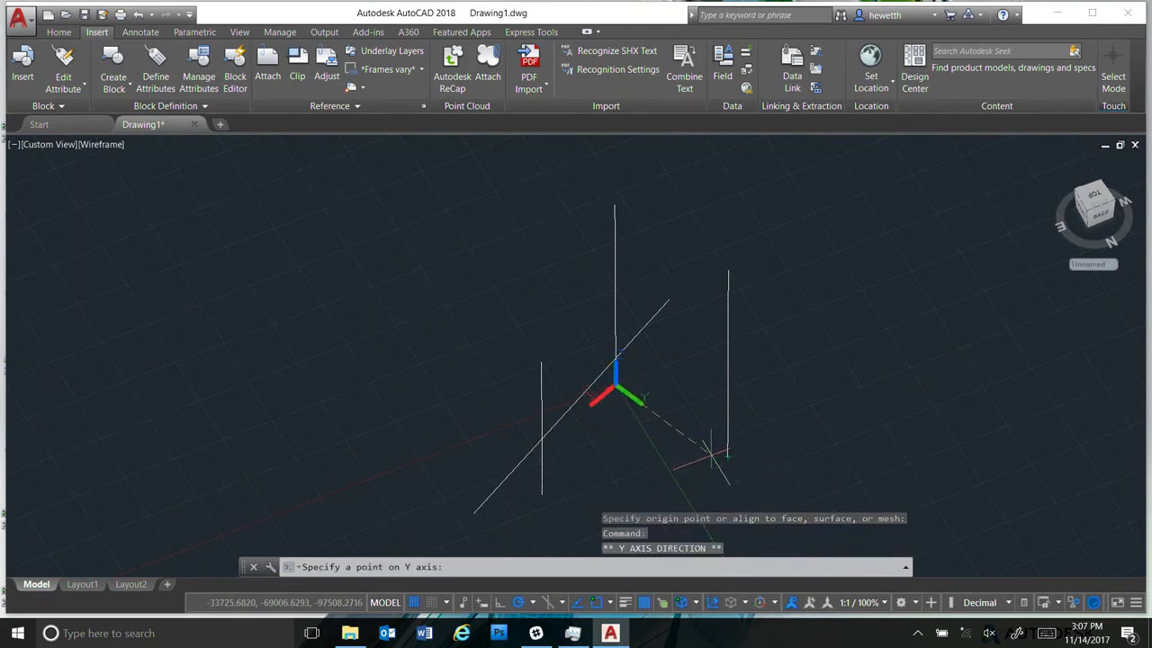
pyautogui.click(725, 456)
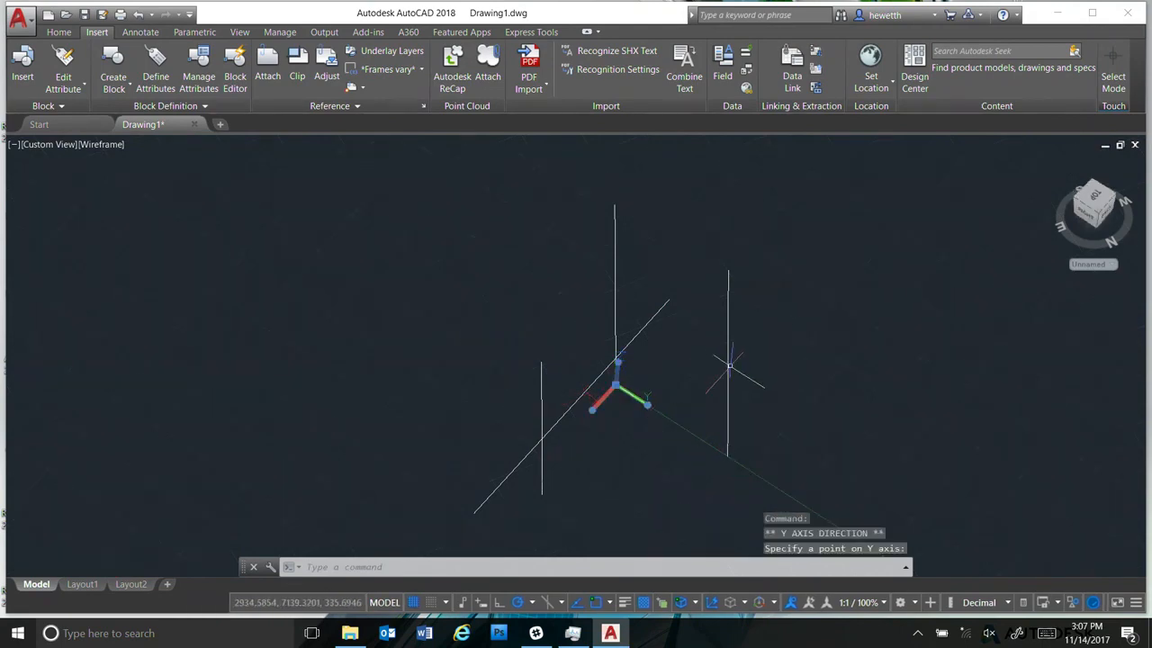
pyautogui.press('Escape')
# Draw a box in the aligned UCS from the base of the tall wall's corner line to the base of the lower wing's outer line.
pyautogui.write('box')
pyautogui.press('Return')
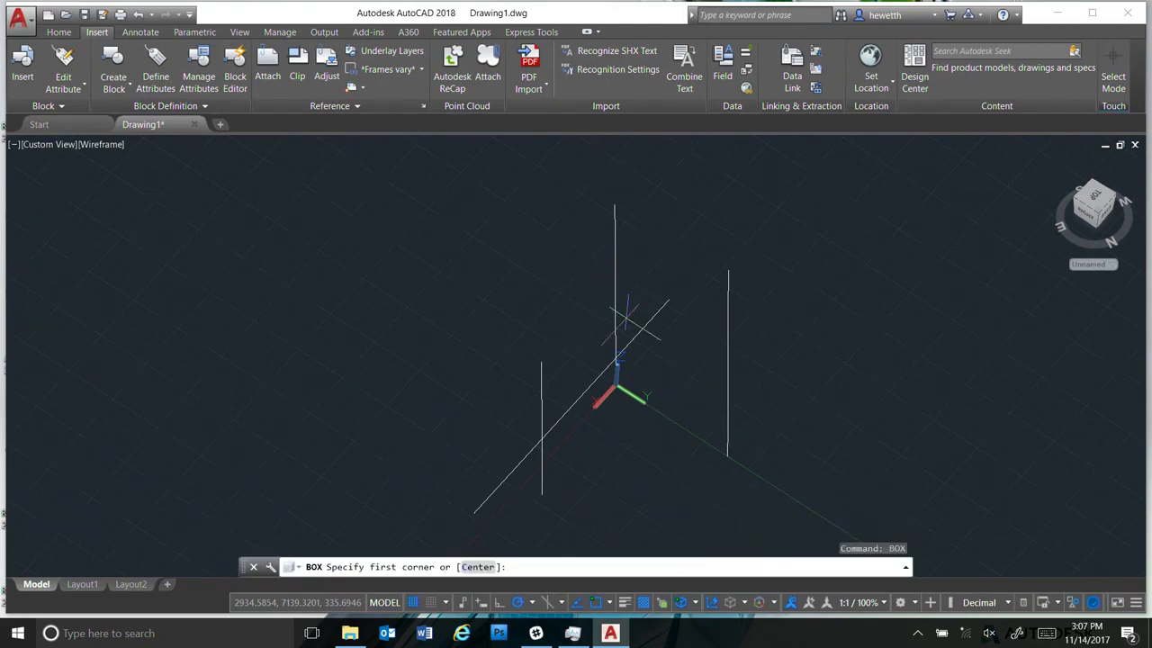
pyautogui.click(727, 455)
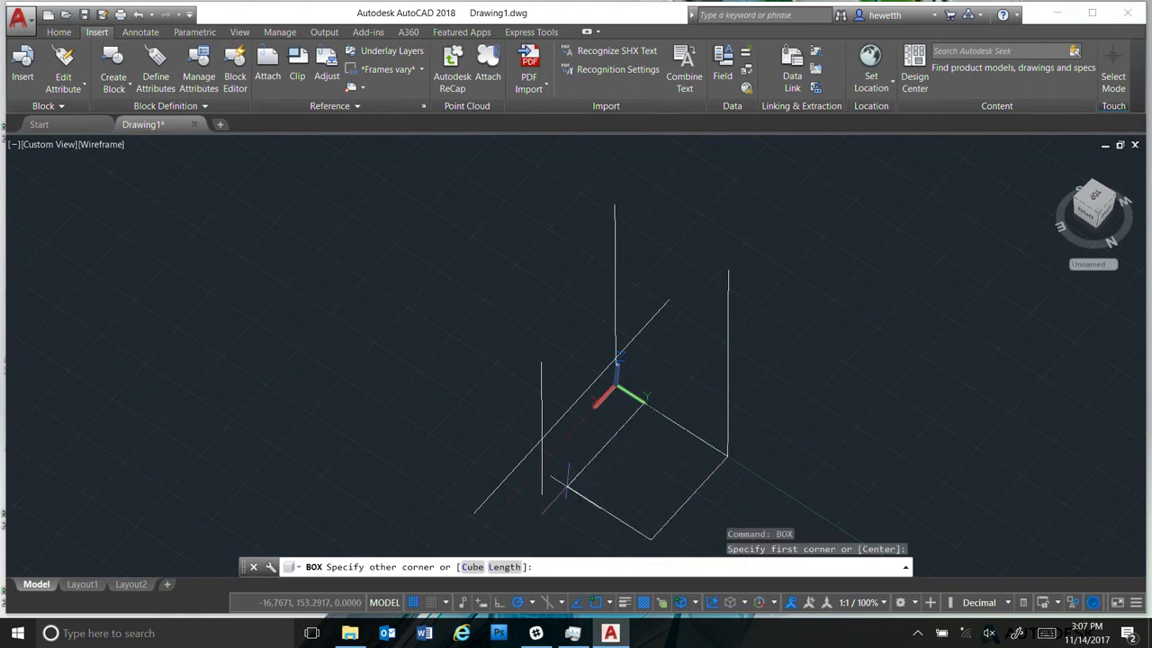
pyautogui.click(539, 489)
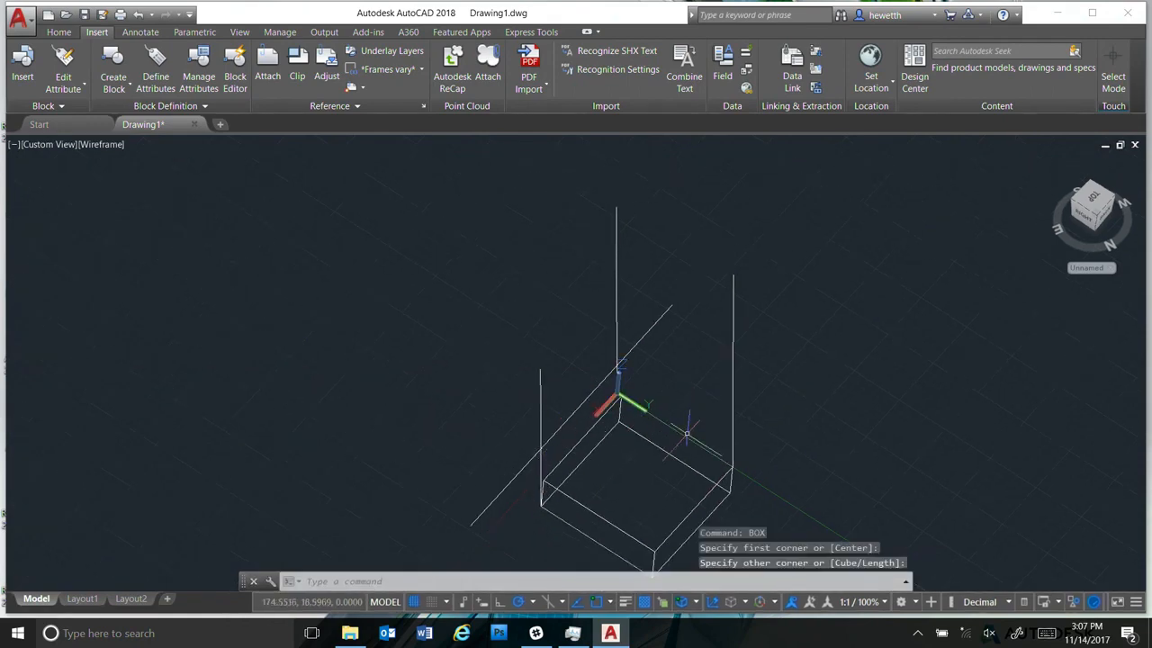
pyautogui.keyDown('shift'); pyautogui.moveTo(580, 516); pyautogui.dragTo(552, 409, button='middle'); pyautogui.keyUp('shift')
pyautogui.scroll(-2, 623, 466)
pyautogui.scroll(3, 649, 473)
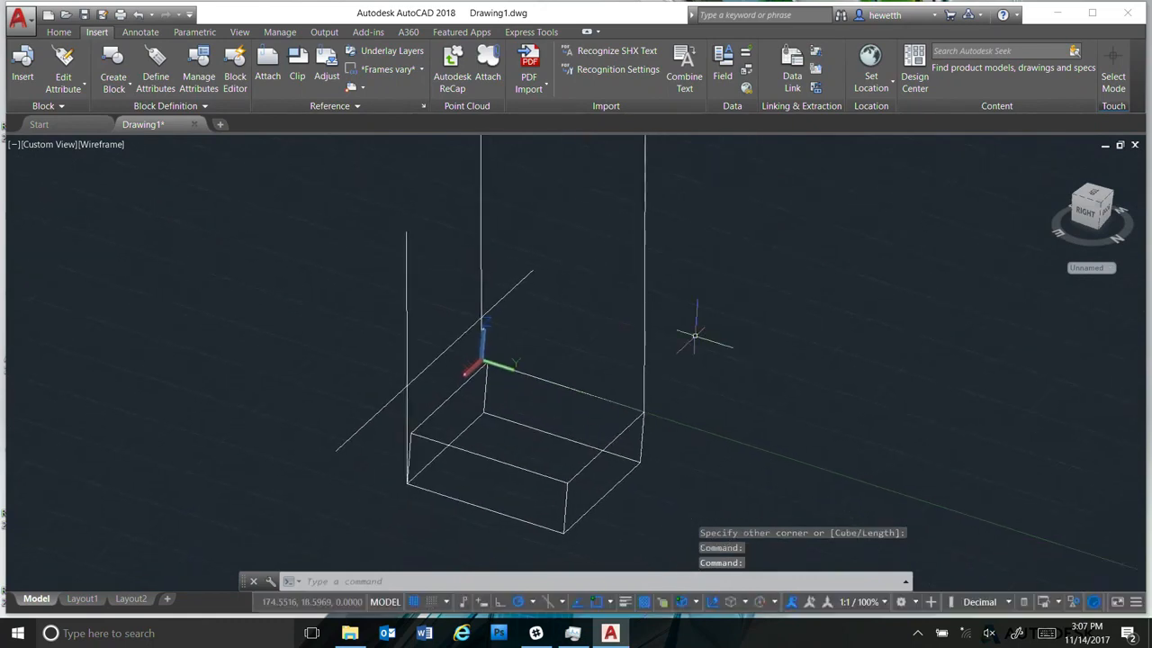
pyautogui.keyDown('shift'); pyautogui.moveTo(693, 465); pyautogui.dragTo(651, 457, button='middle'); pyautogui.keyUp('shift')
pyautogui.scroll(3, 621, 450)
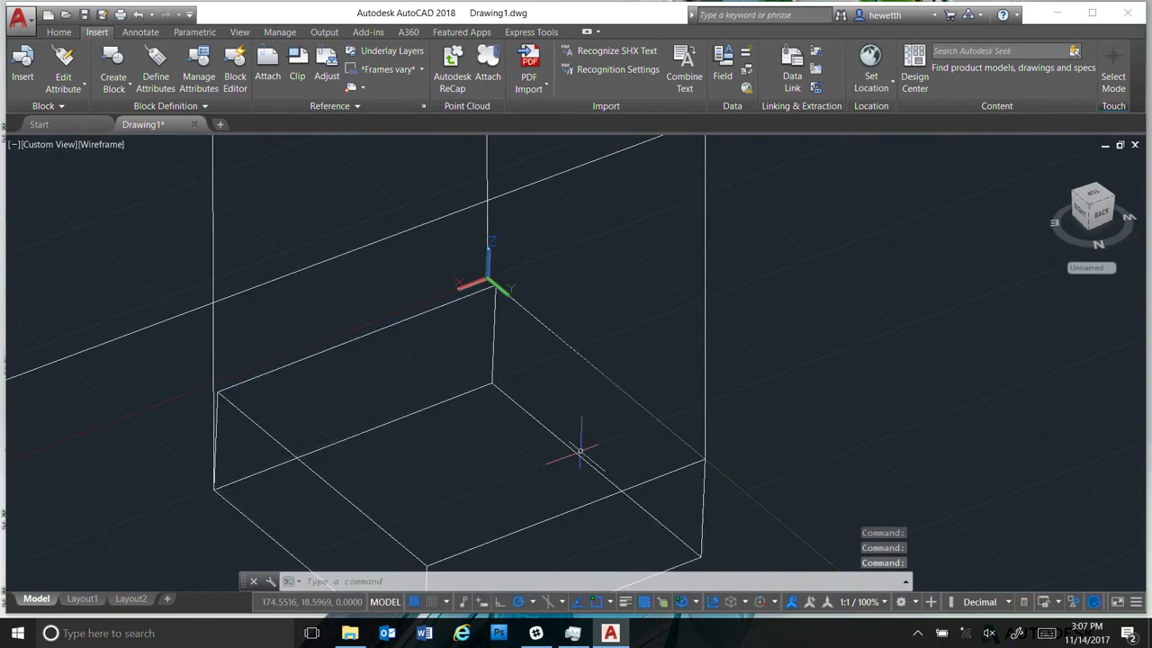
pyautogui.moveTo(581, 451)
pyautogui.keyDown('shift'); pyautogui.mouseDown(button='middle')
pyautogui.moveTo(635, 442)
pyautogui.moveTo(594, 470)
pyautogui.mouseUp(button='middle'); pyautogui.keyUp('shift')
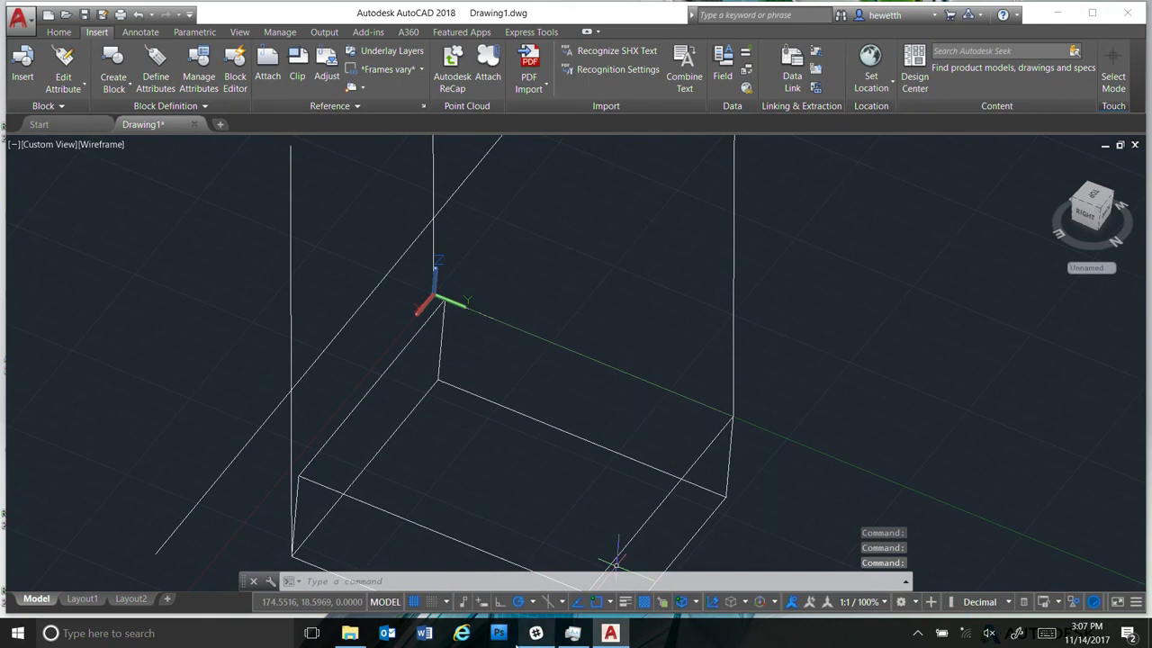
# Switch to PowerPoint and open the most recent compressed AU2017 presentation.
pyautogui.click(18, 633)
pyautogui.click(432, 290)
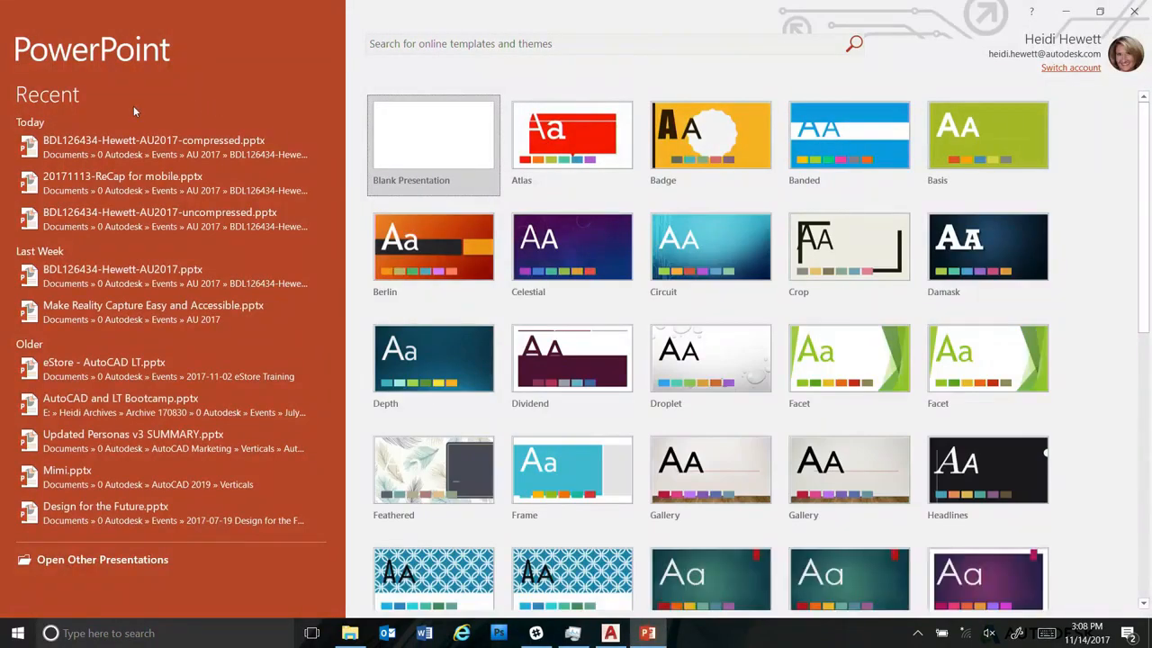
pyautogui.click(117, 144)
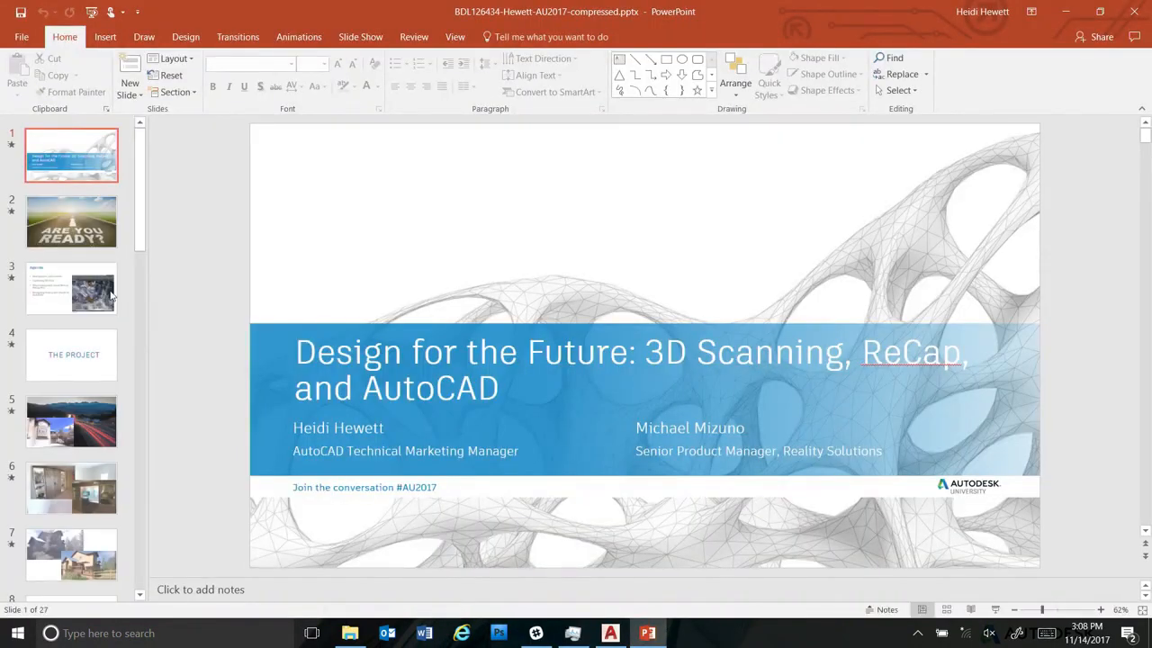
# Go to slide 19, "Designing from point clouds", and start the slide show from that slide.
pyautogui.click(68, 423)
pyautogui.scroll(-10, 77, 543)
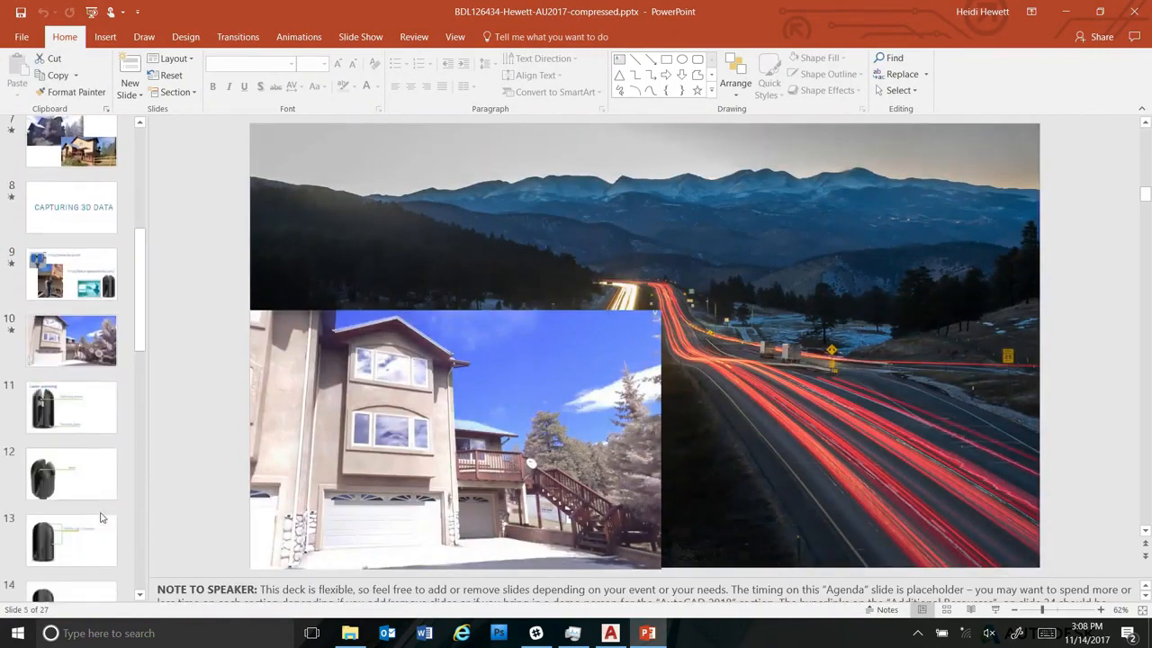
pyautogui.scroll(-3, 102, 512)
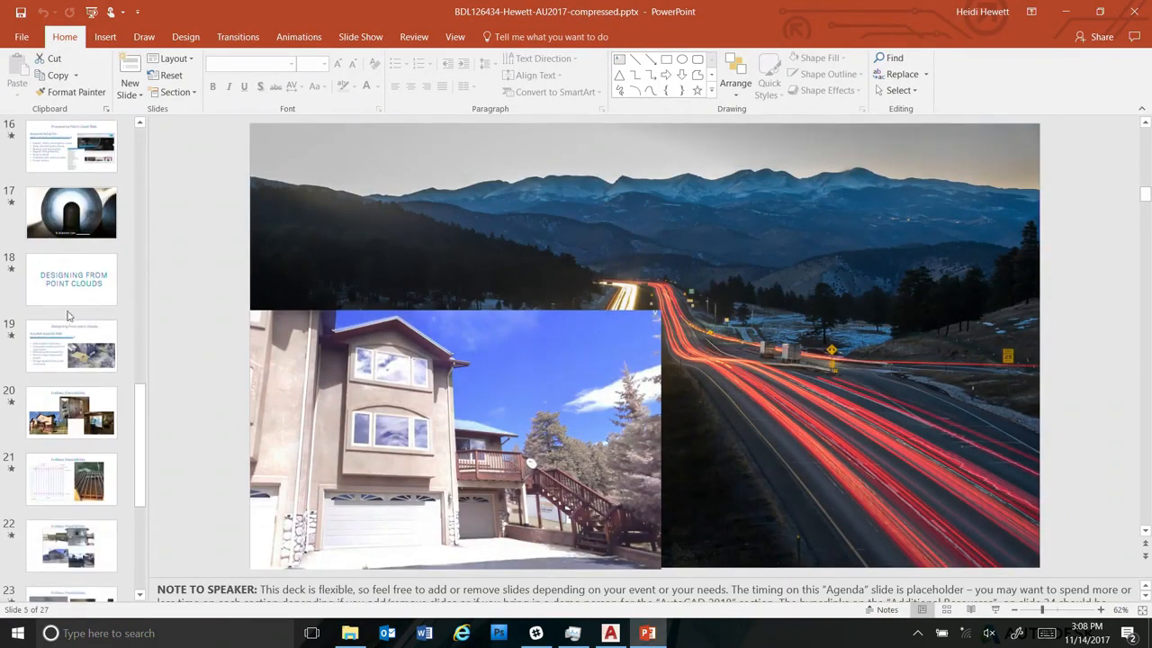
pyautogui.click(67, 360)
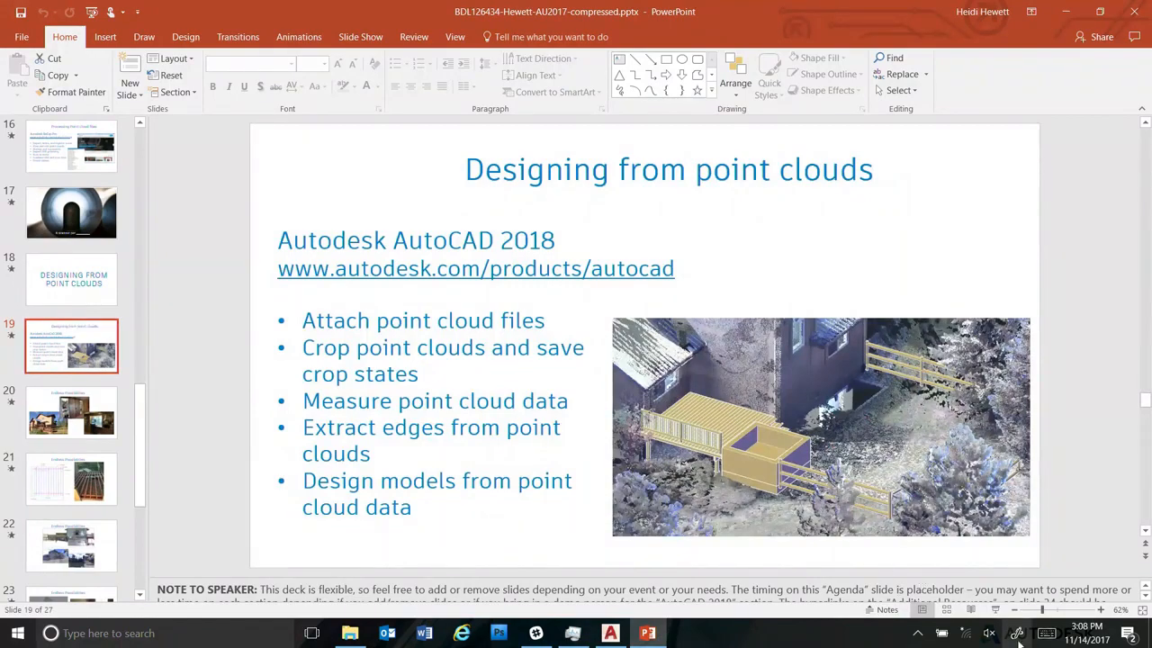
pyautogui.click(995, 610)
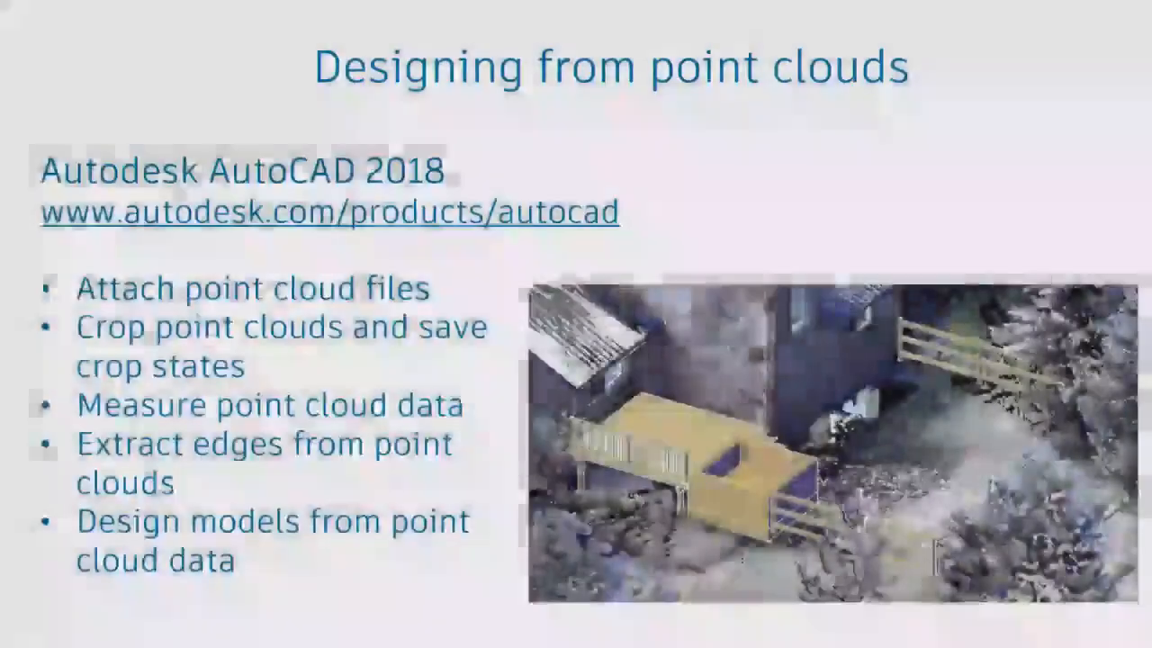